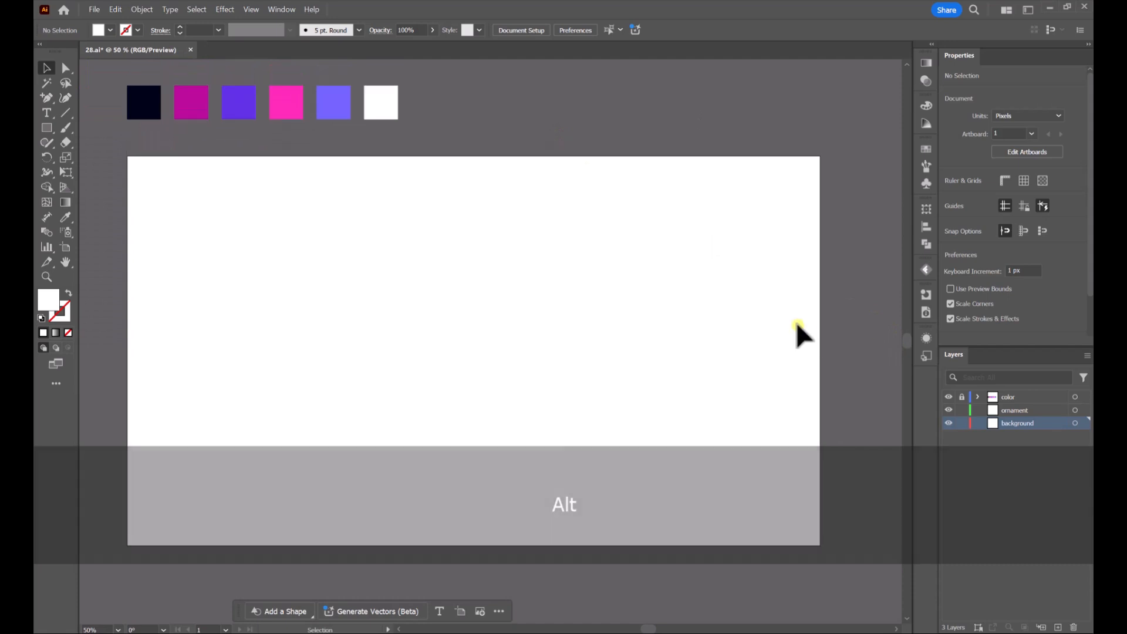
Draw a 1280 x 720 px rectangle covering the whole artboard and fill it with the dark navy swatch colour
click(48, 129)
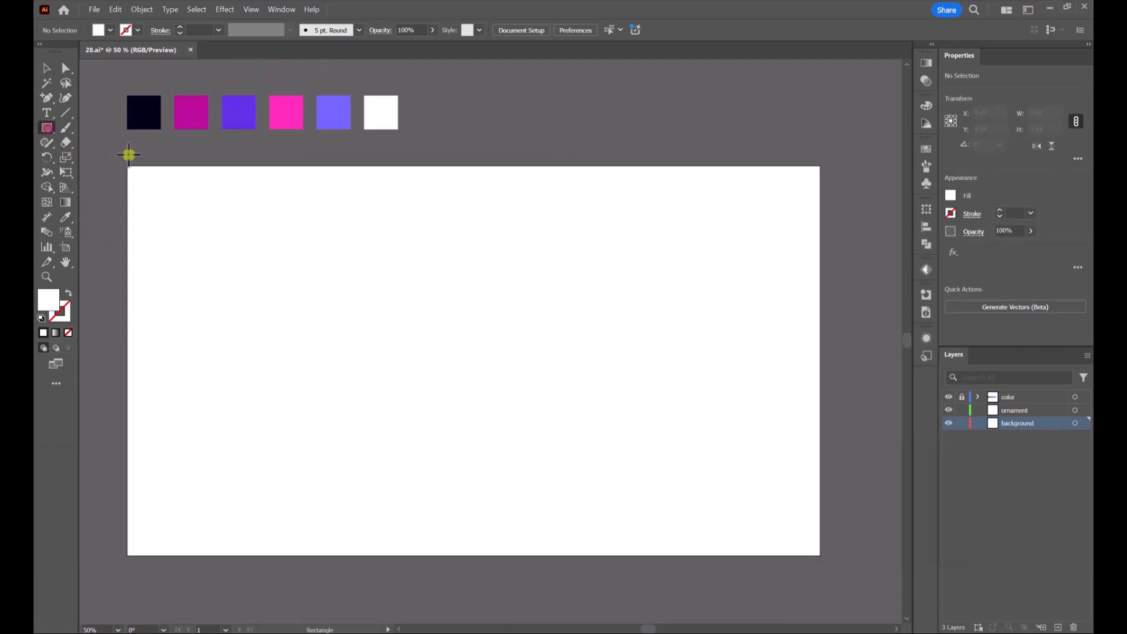
drag(128, 166, 821, 554)
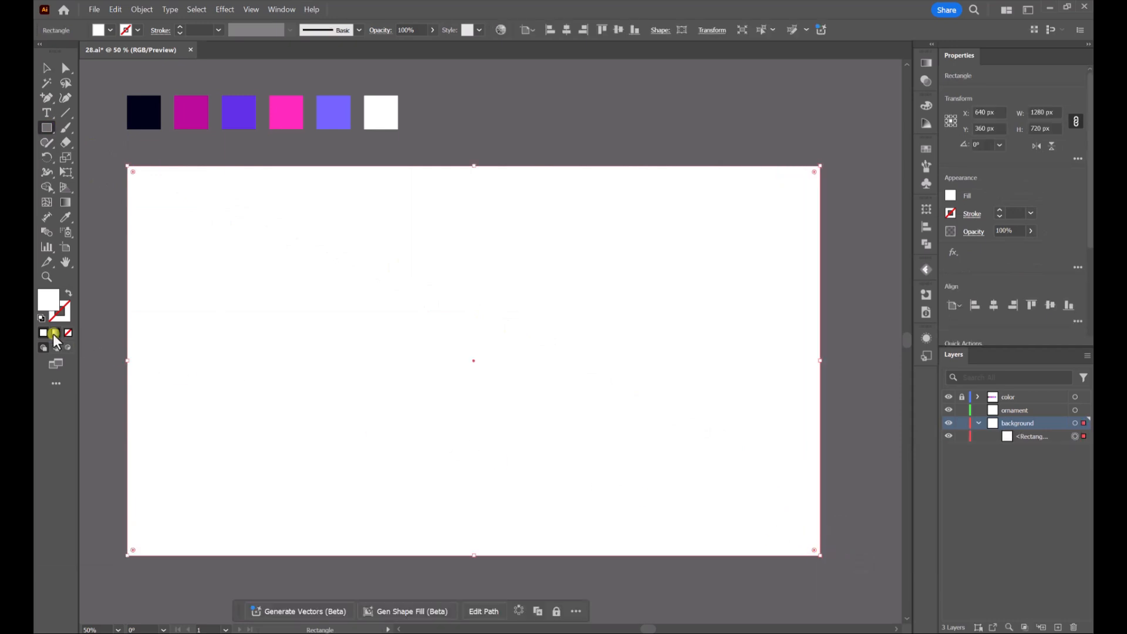
click(63, 218)
click(147, 112)
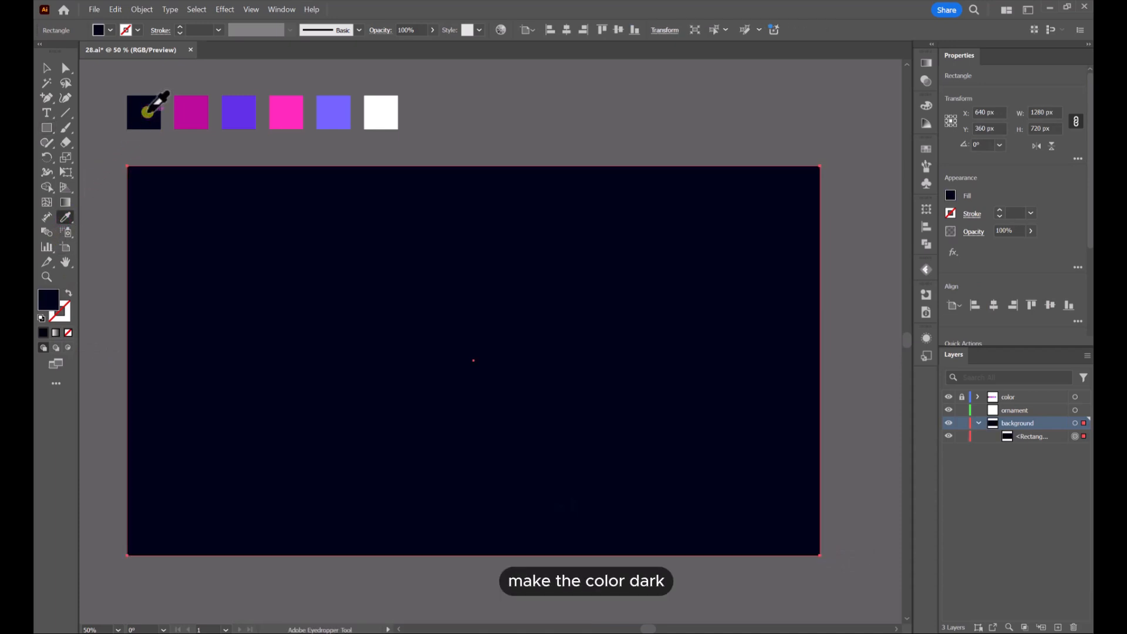
click(50, 70)
click(518, 129)
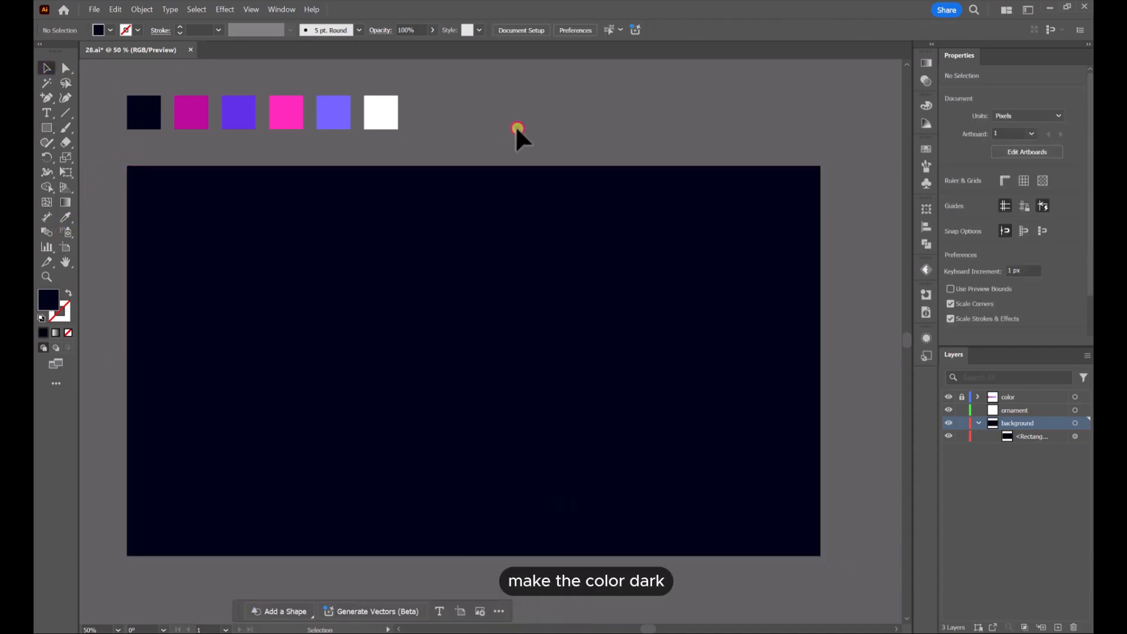
Draw a circle about 375 px wide centred on the upper edge of the background rectangle
click(48, 129)
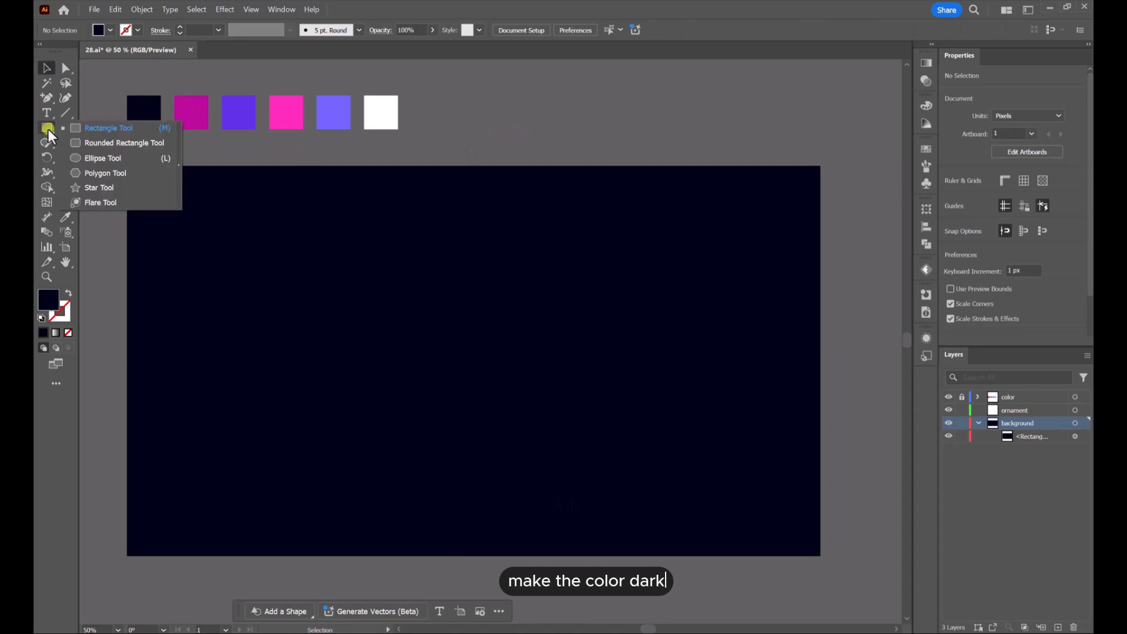
click(89, 157)
drag(547, 164, 593, 268)
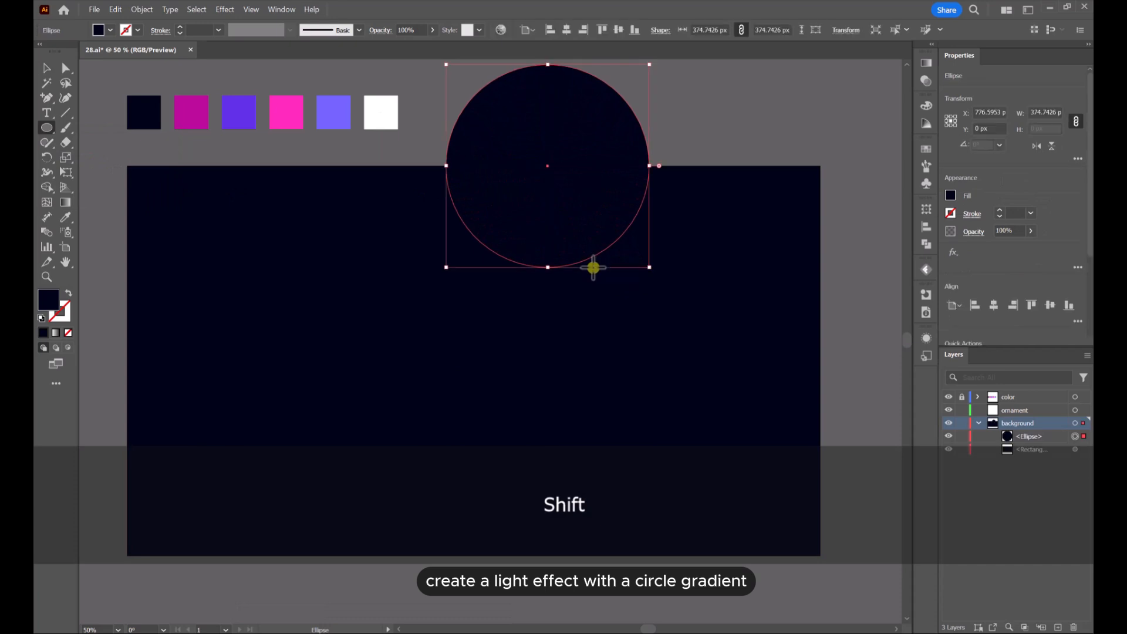
Fill the circle with a radial gradient running from the magenta swatch colour at the centre to black at the outer edge
click(55, 332)
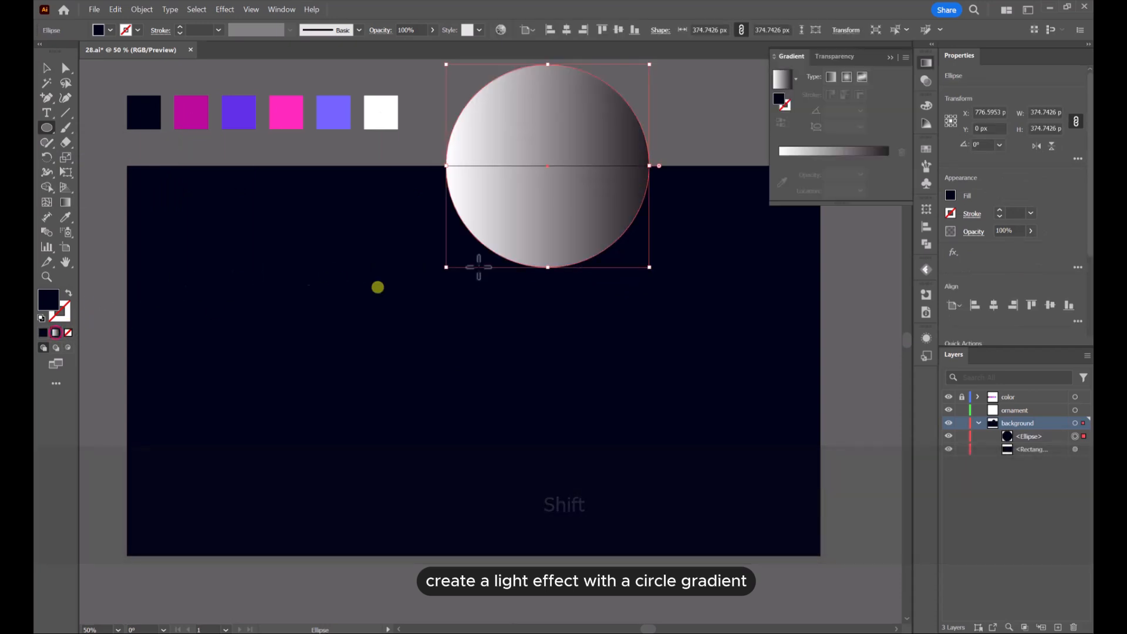
click(887, 175)
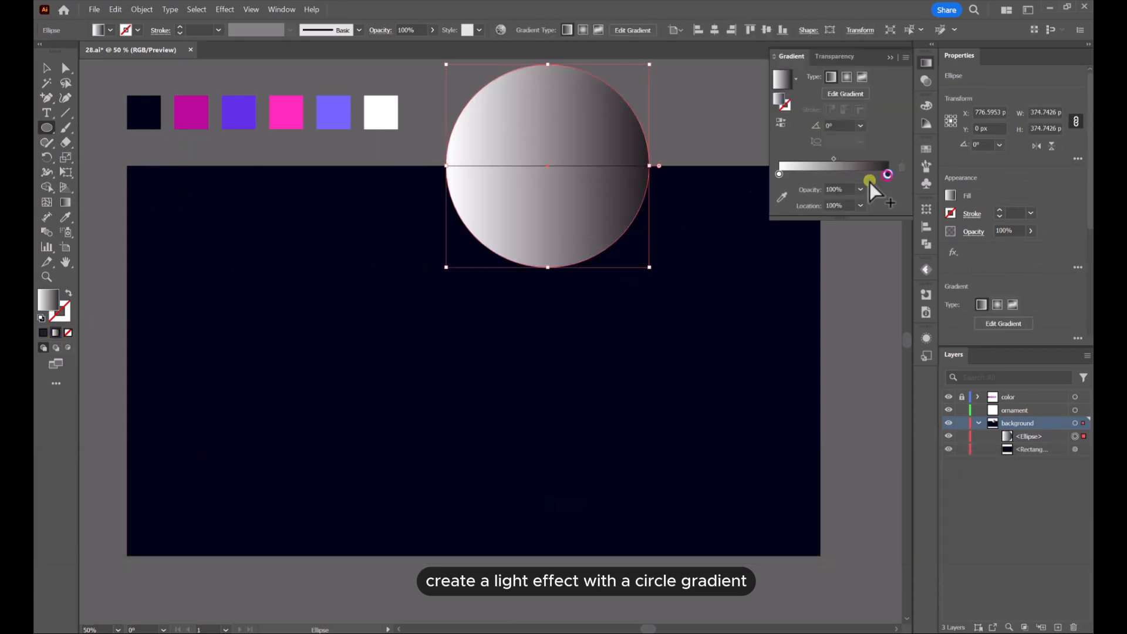
click(781, 200)
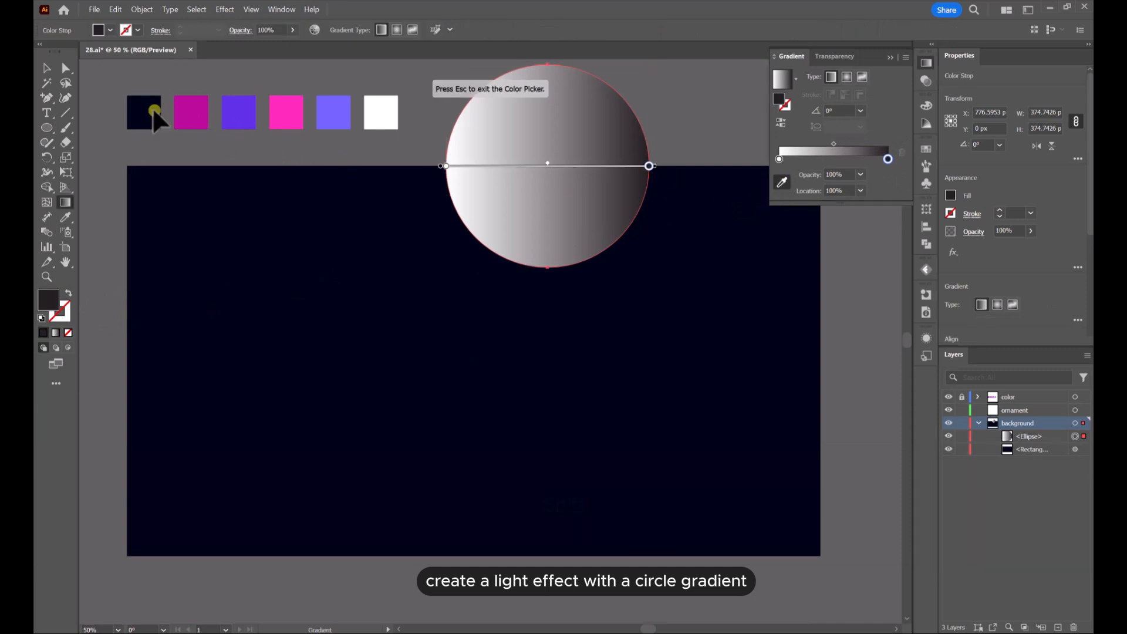
click(780, 160)
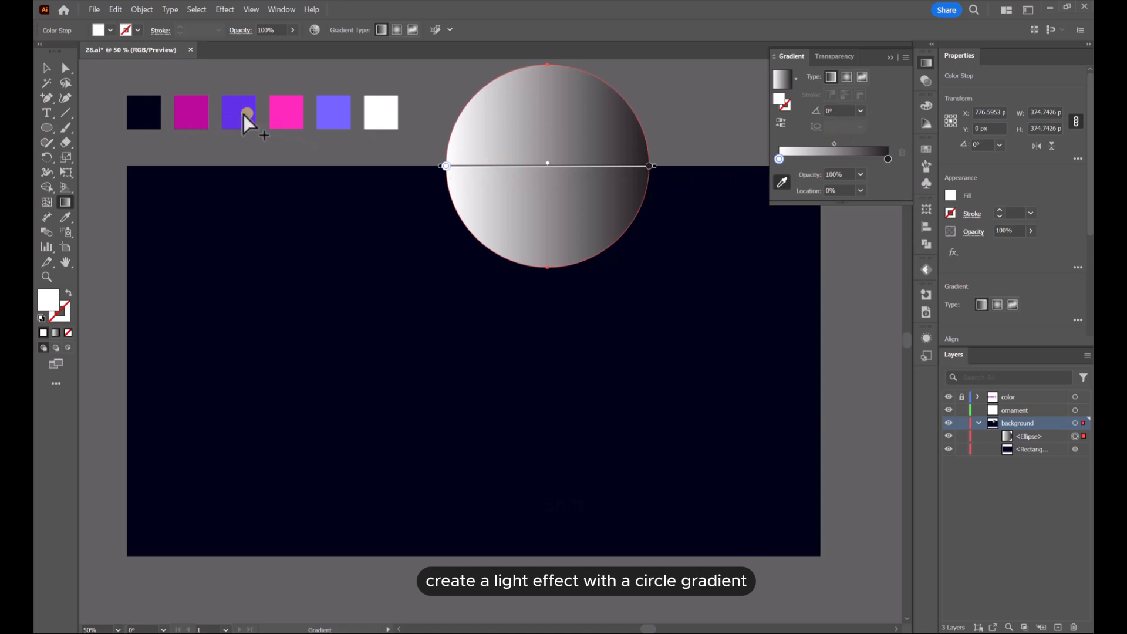
click(193, 111)
click(846, 78)
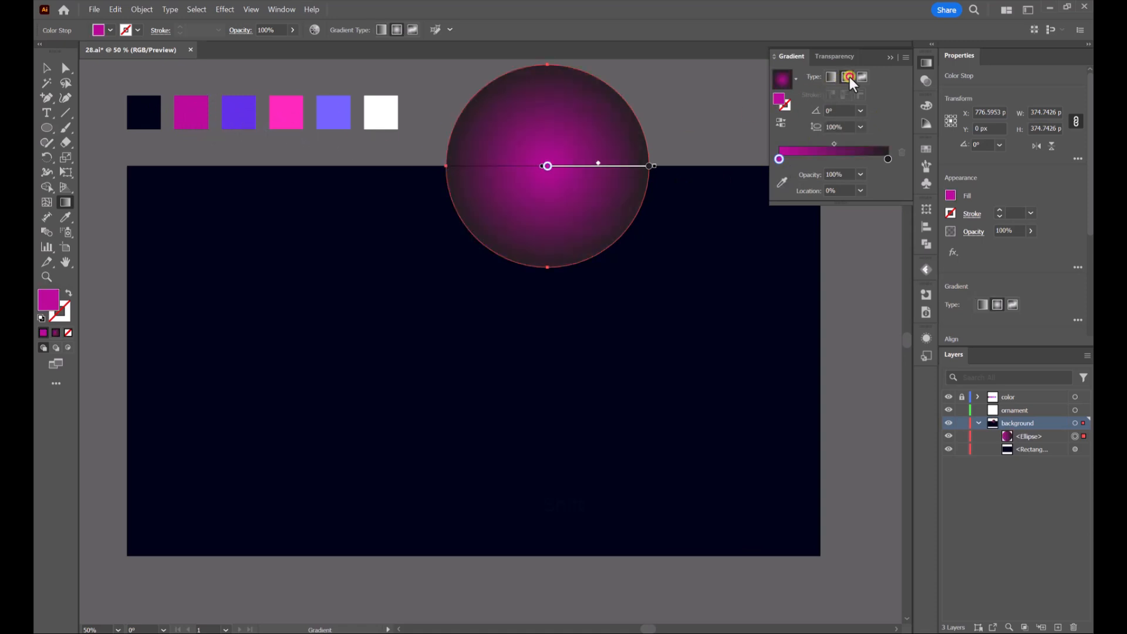
double_click(888, 160)
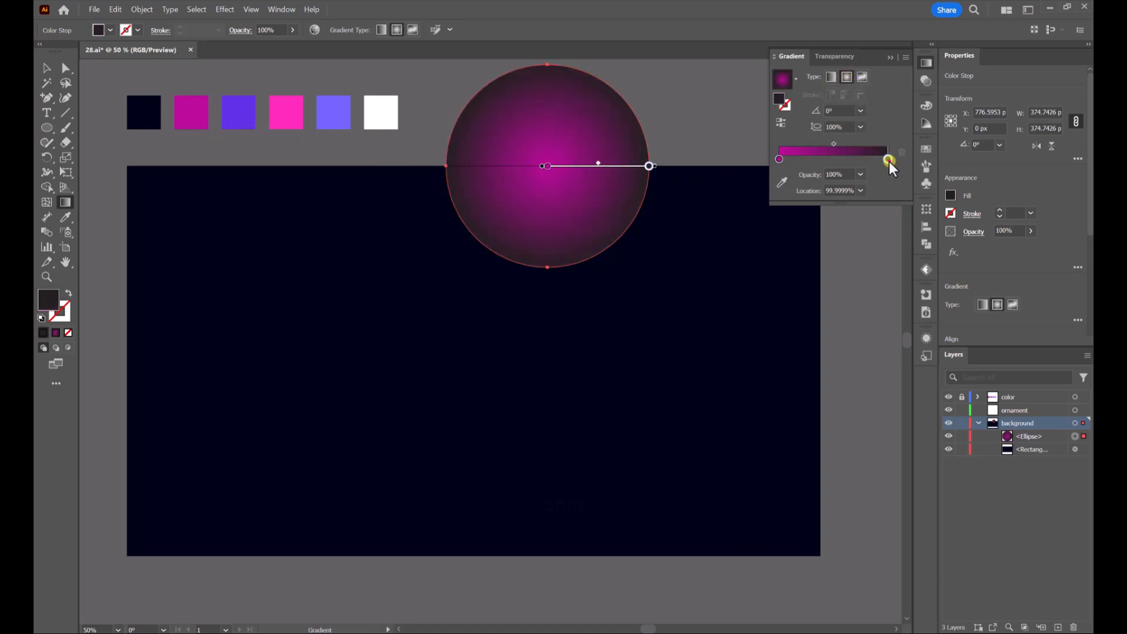
click(749, 268)
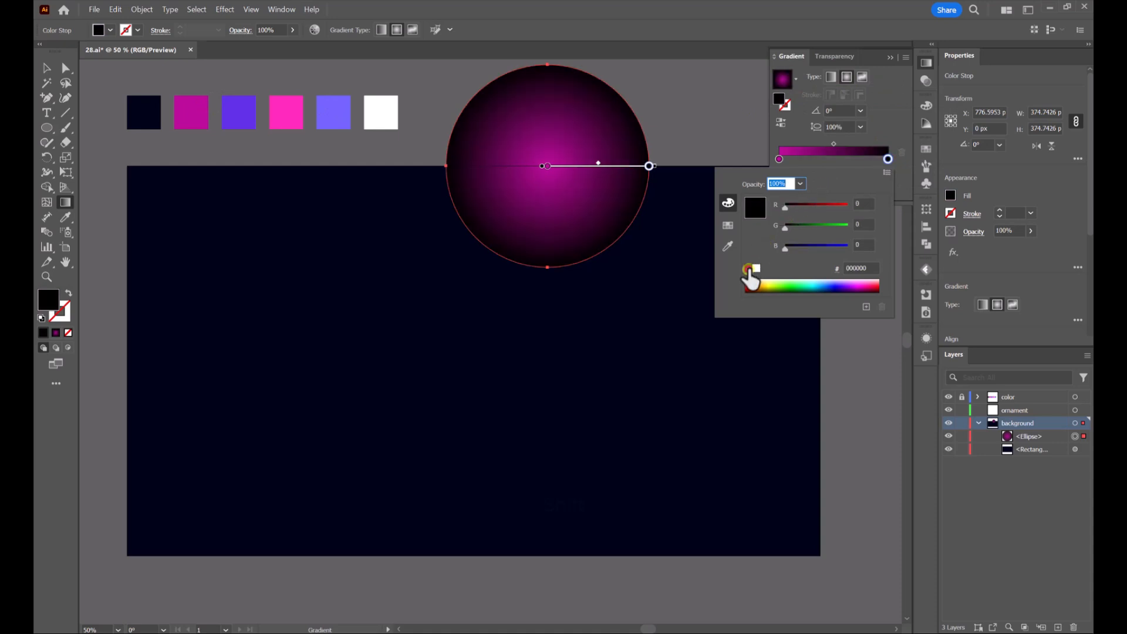
click(896, 109)
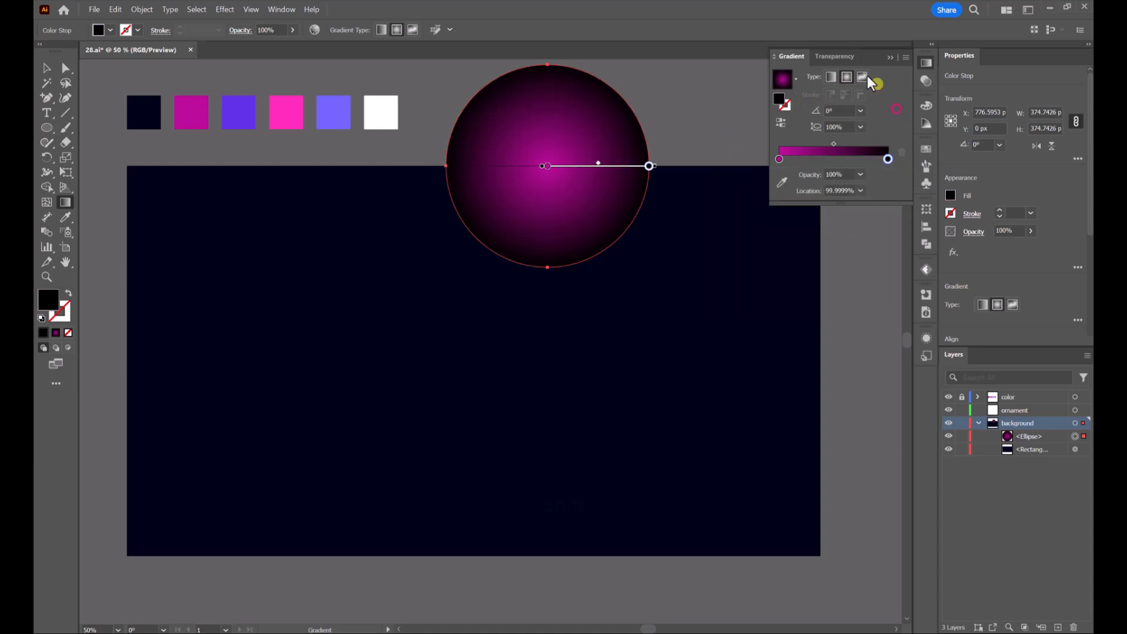
Set the circle's blending mode to Screen and centre it on the lower-right corner of the background
click(837, 56)
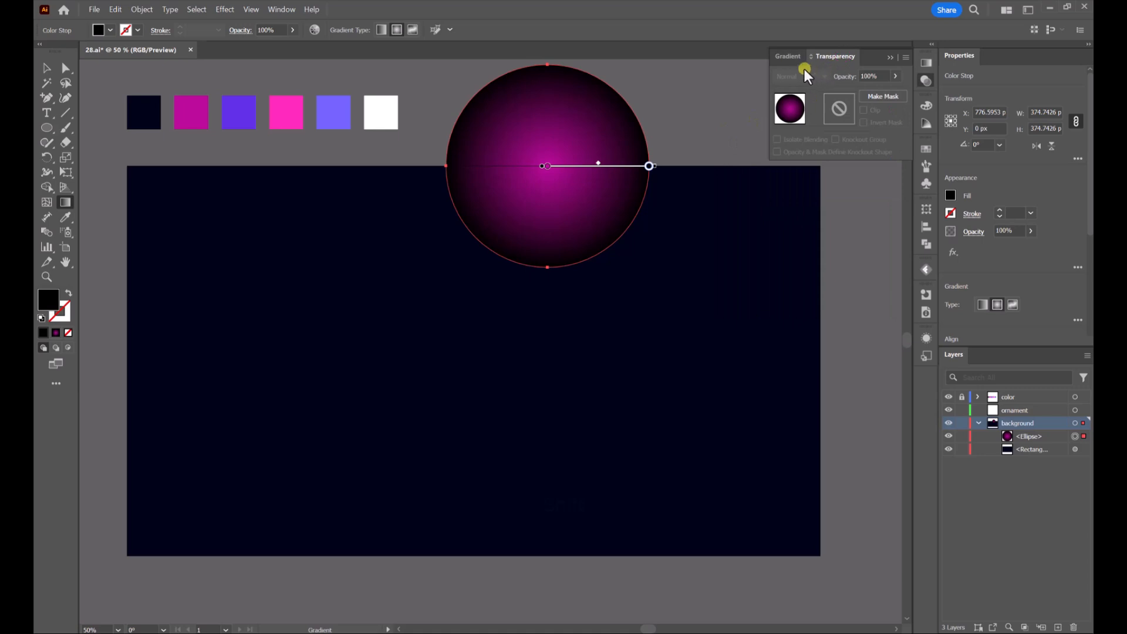
click(44, 71)
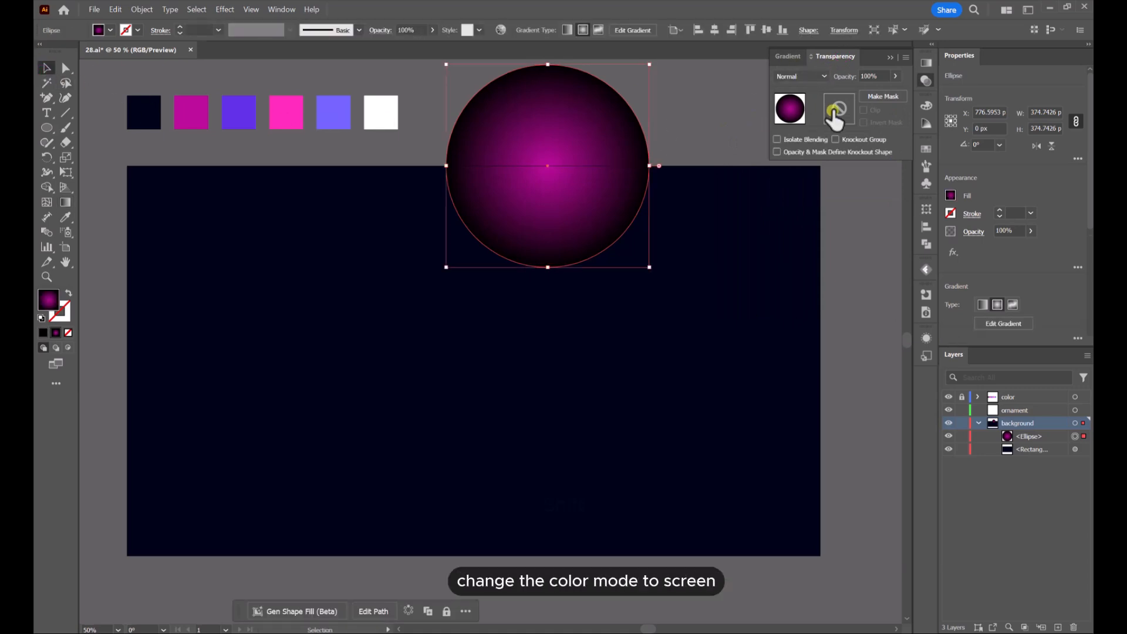
click(811, 78)
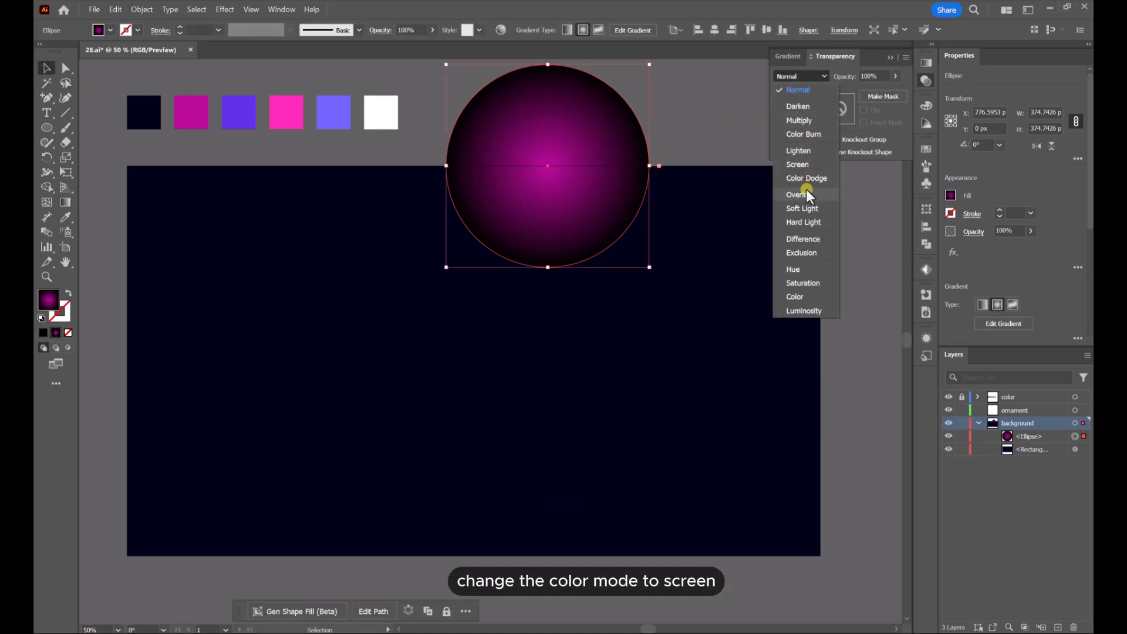
click(819, 166)
drag(567, 143, 834, 526)
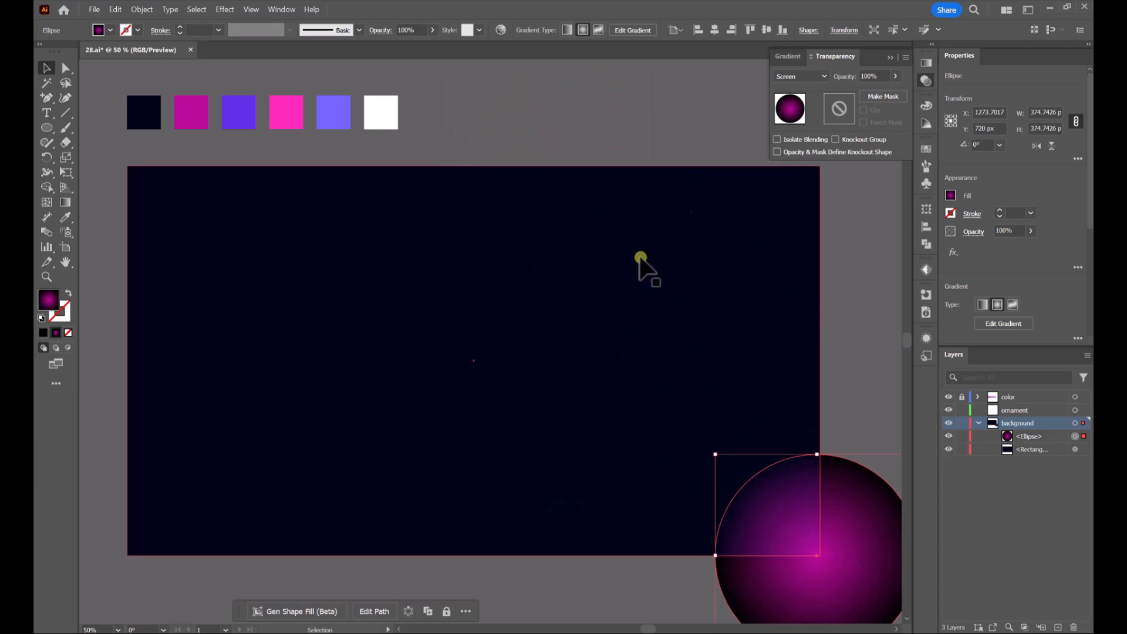
Shift the midpoint of the magenta circle's gradient to about 43%
click(795, 56)
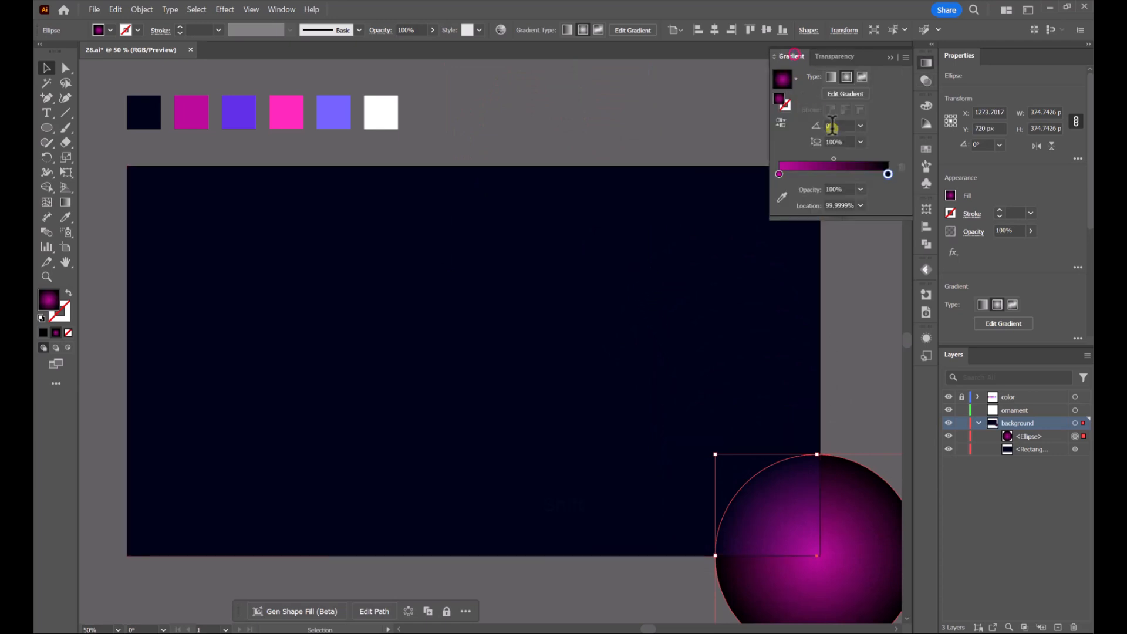
click(827, 160)
click(662, 119)
Copy the magenta gradient circle and paste a duplicate of it onto the background
scroll(628, 120, down, 1)
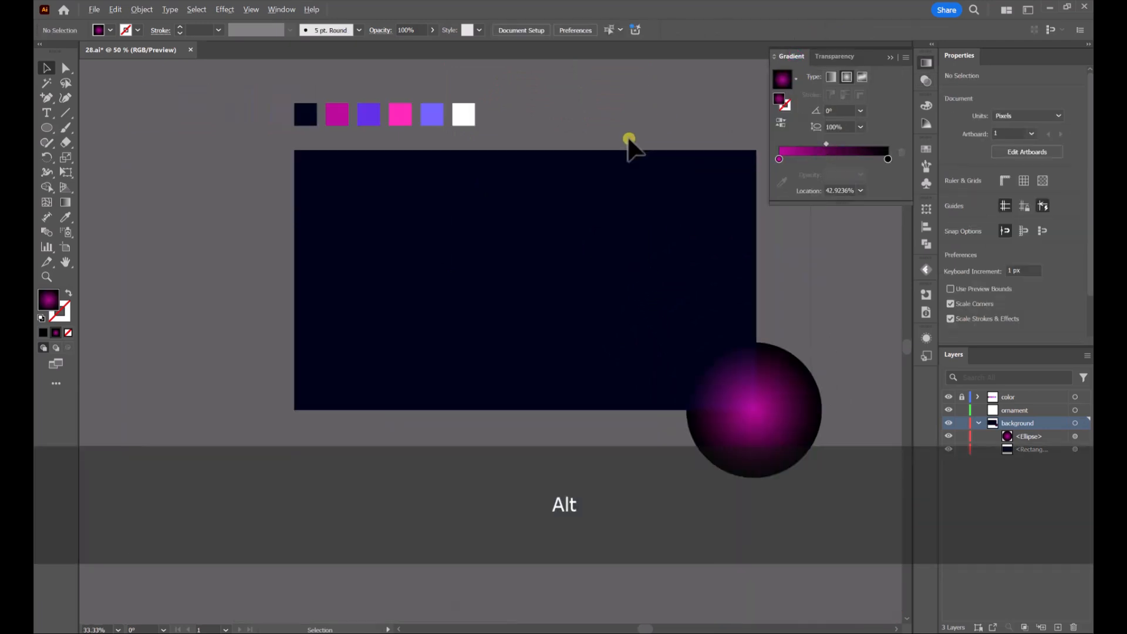
drag(826, 291, 792, 322)
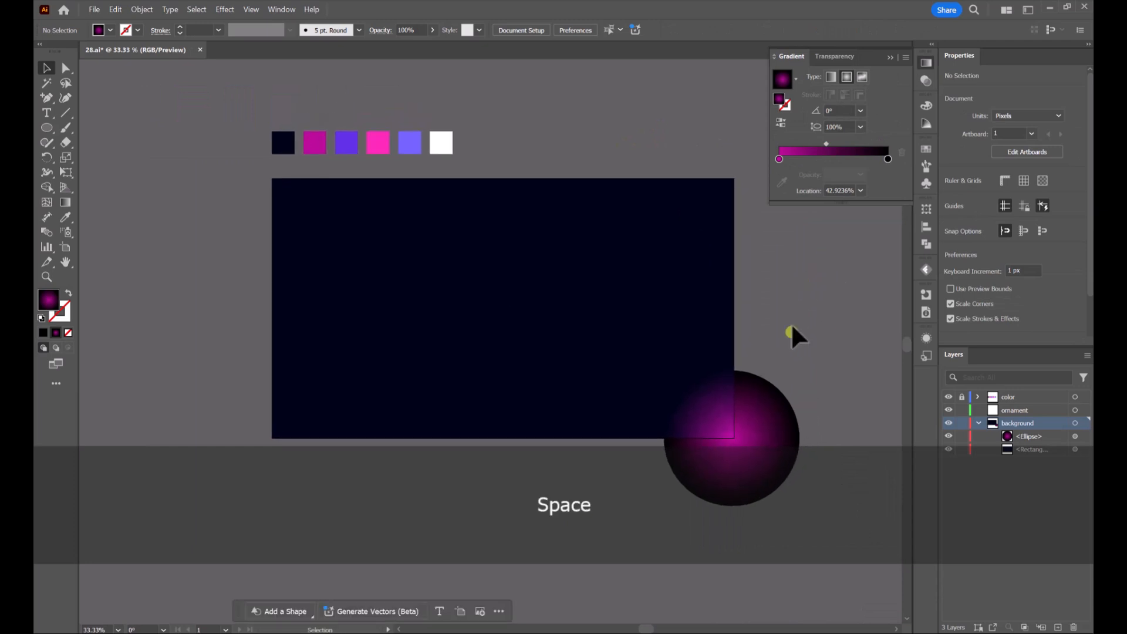
click(779, 411)
key(ctrl+c)
key(ctrl+v)
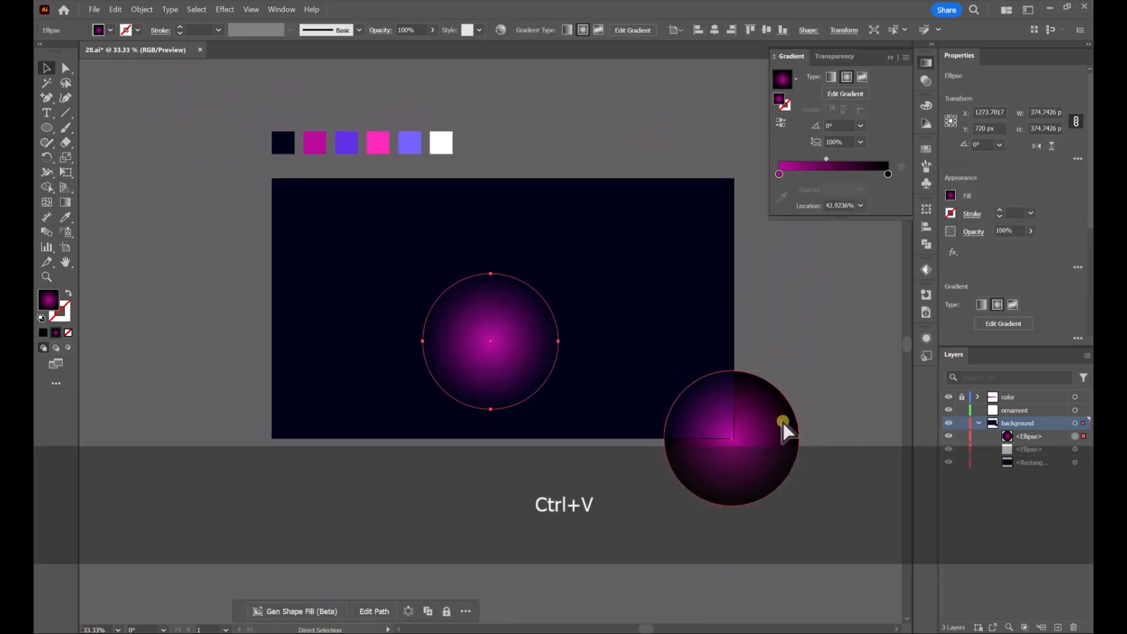
Recolour the pasted circle's inner gradient stop with the violet swatch colour
click(778, 176)
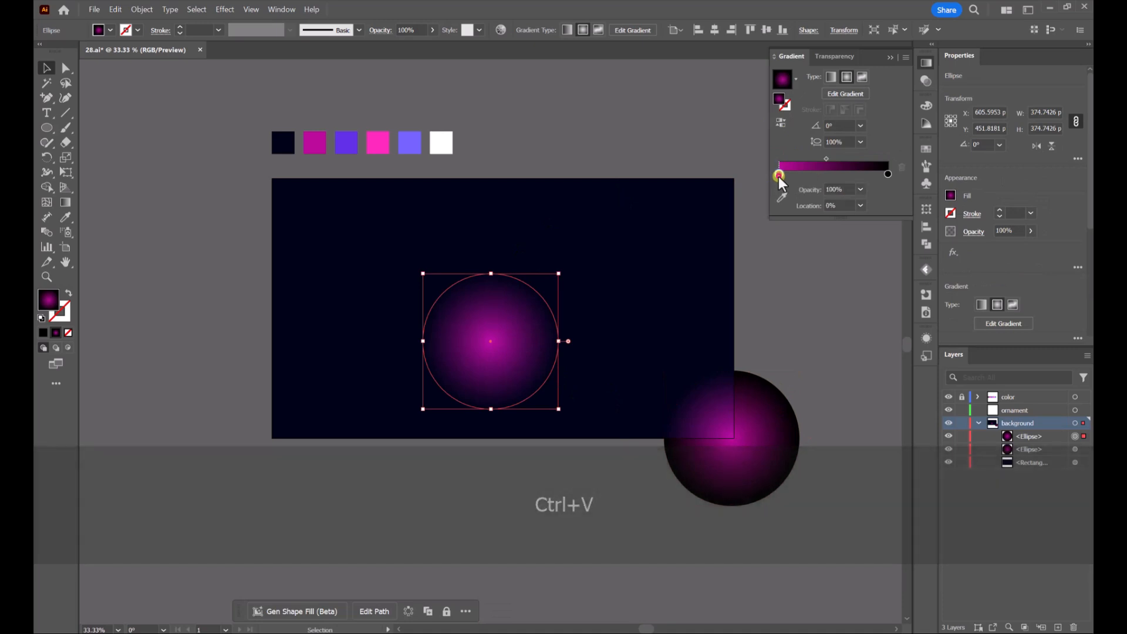
click(780, 200)
click(344, 143)
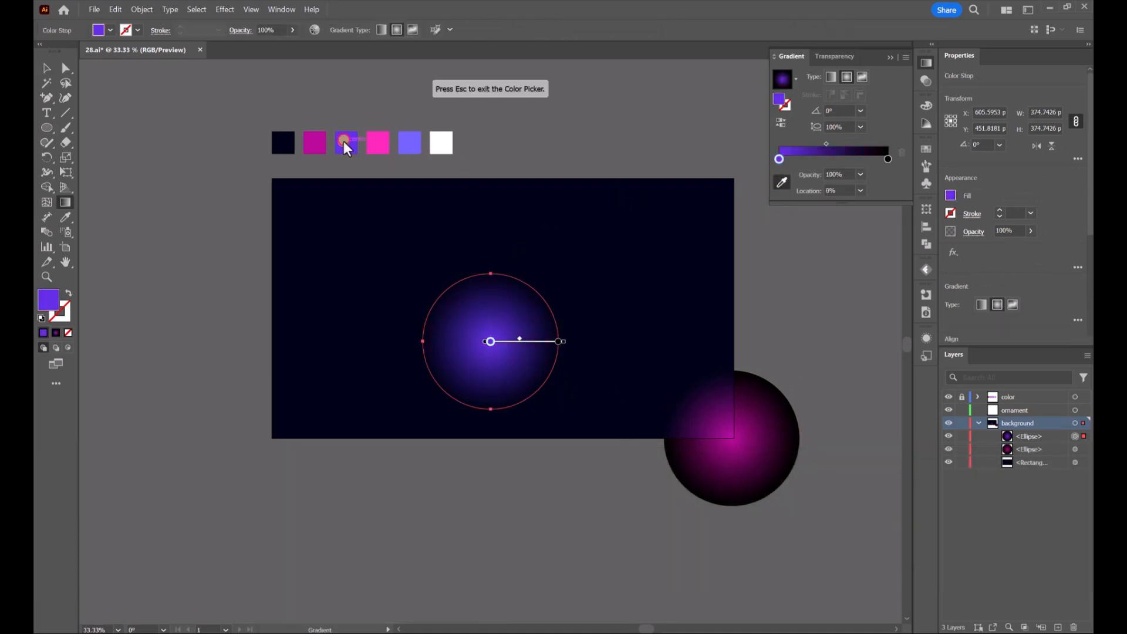
key(Escape)
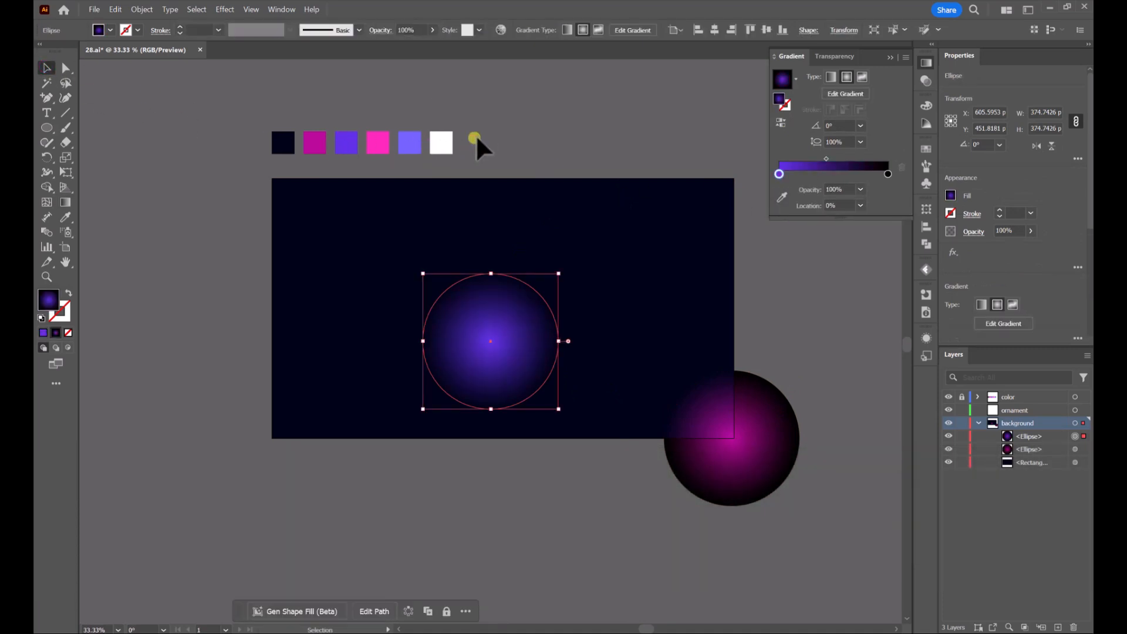
click(559, 117)
Centre the violet circle on the background's upper-left corner and enlarge both circles from their centres, the magenta one to about 820 px
drag(521, 350, 305, 191)
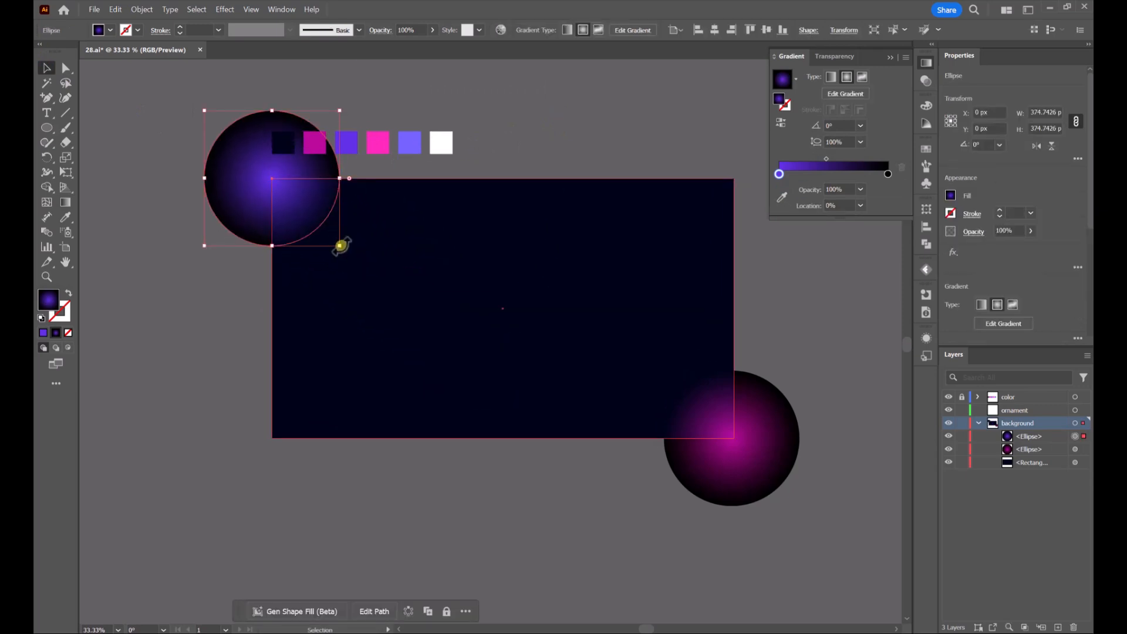
drag(340, 244, 415, 347)
click(768, 452)
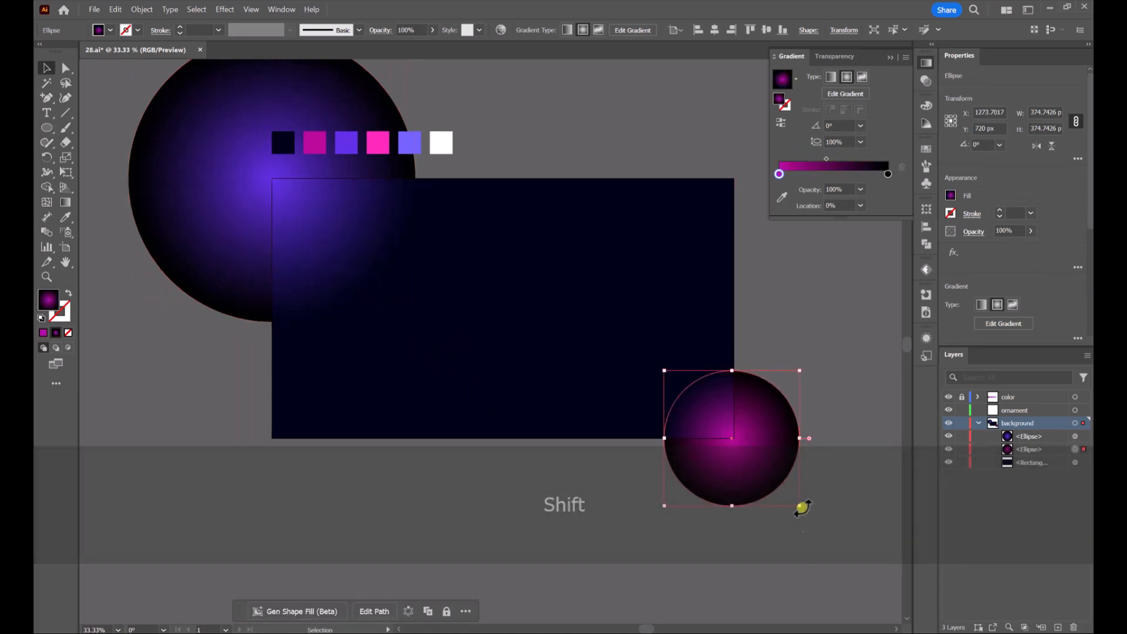
drag(801, 505, 875, 591)
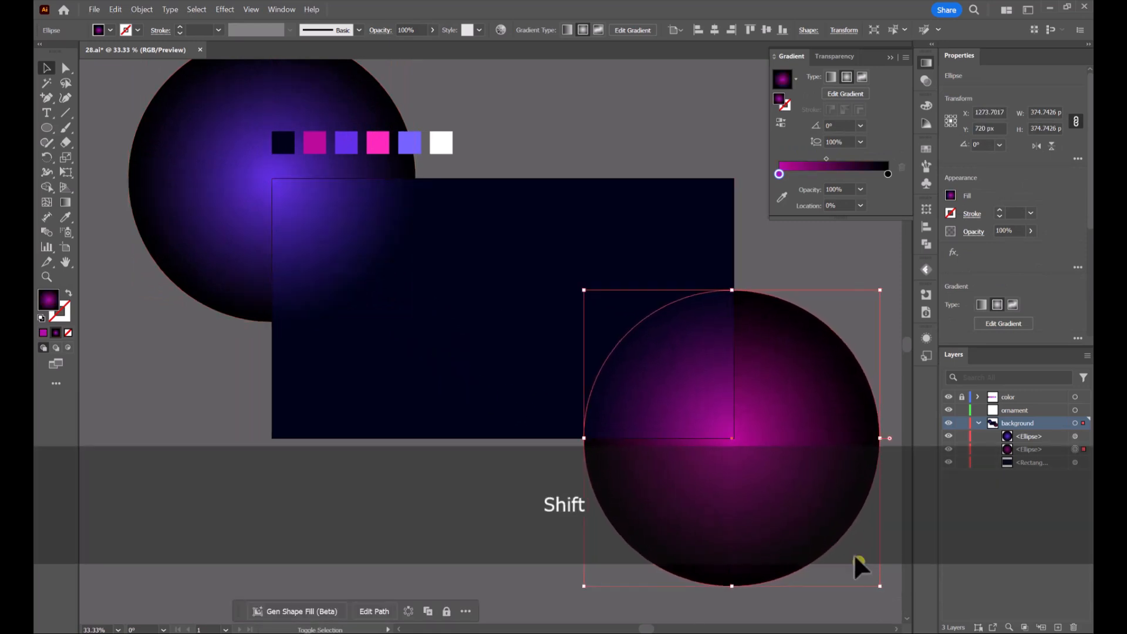
Fine-tune the violet circle to a slightly larger size and enlarge the magenta circle further, keeping both centred on their corners
click(361, 229)
drag(417, 323, 449, 355)
mouse_move(423, 270)
mouse_down()
mouse_move(371, 241)
mouse_move(407, 255)
mouse_up()
click(780, 406)
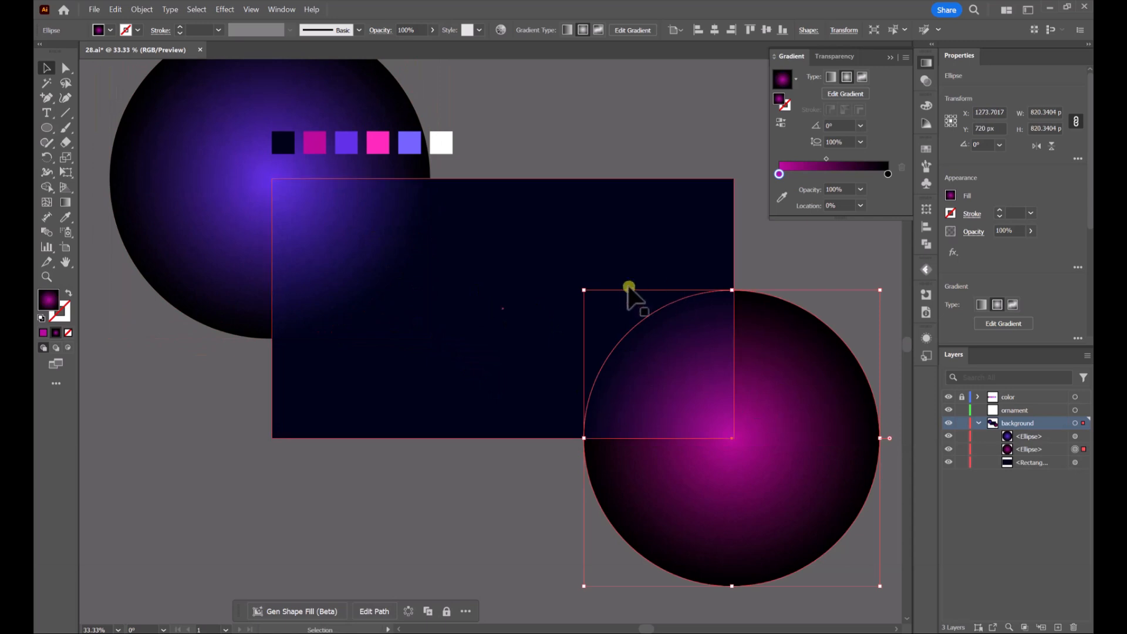
drag(588, 291, 546, 254)
click(611, 131)
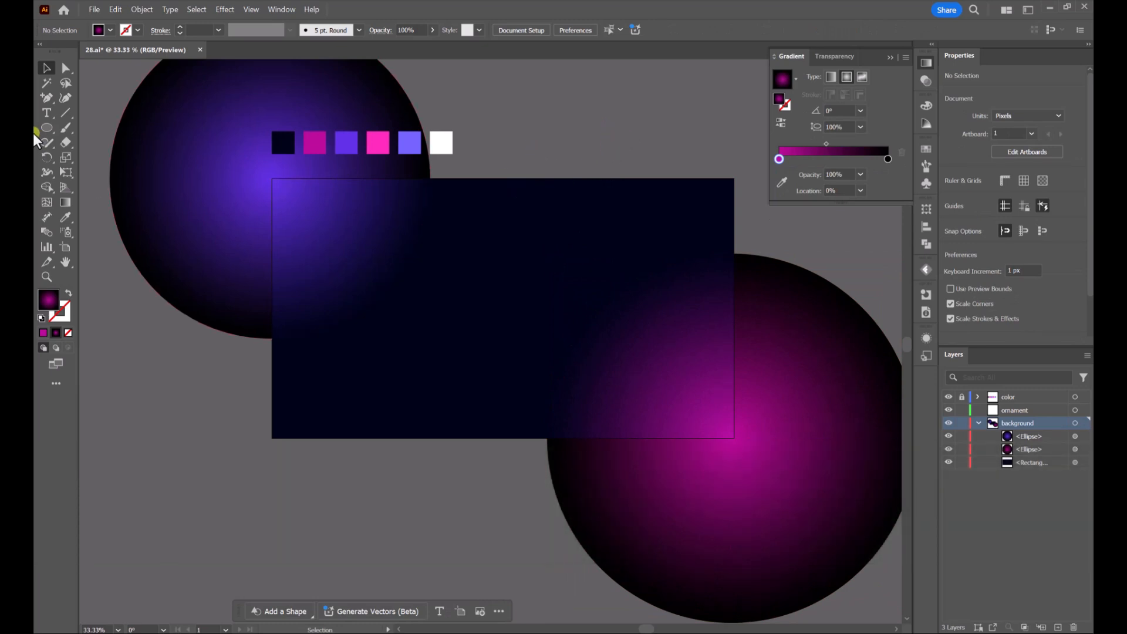
Draw a horizontal bar about 572 x 62 px above the background and fill it with the white swatch colour
drag(47, 128, 100, 126)
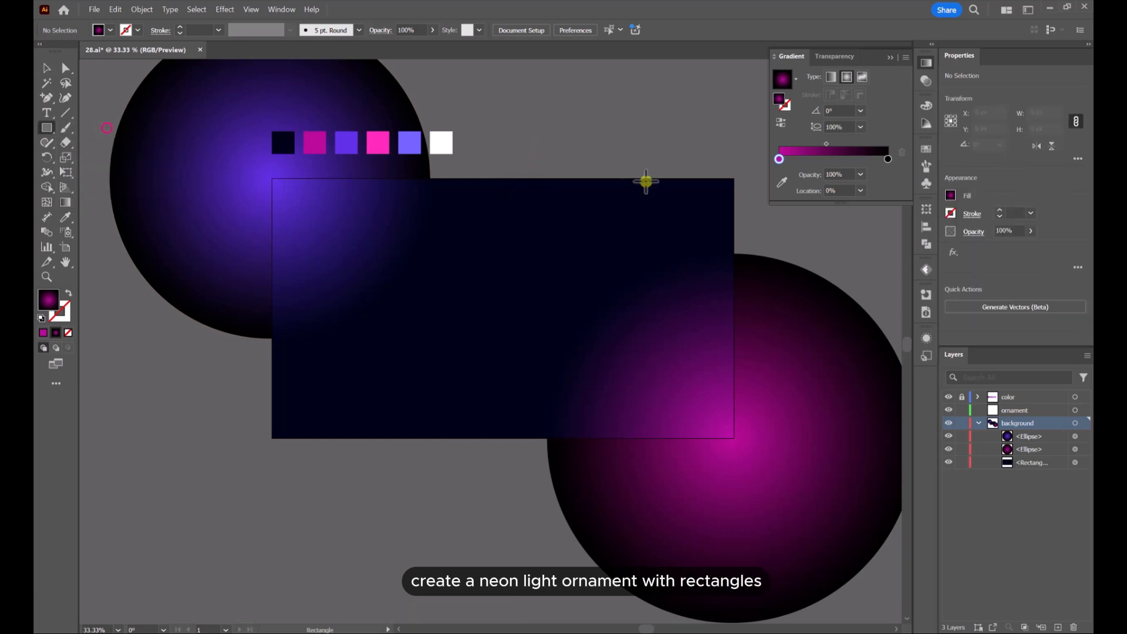
drag(509, 132, 715, 154)
click(65, 217)
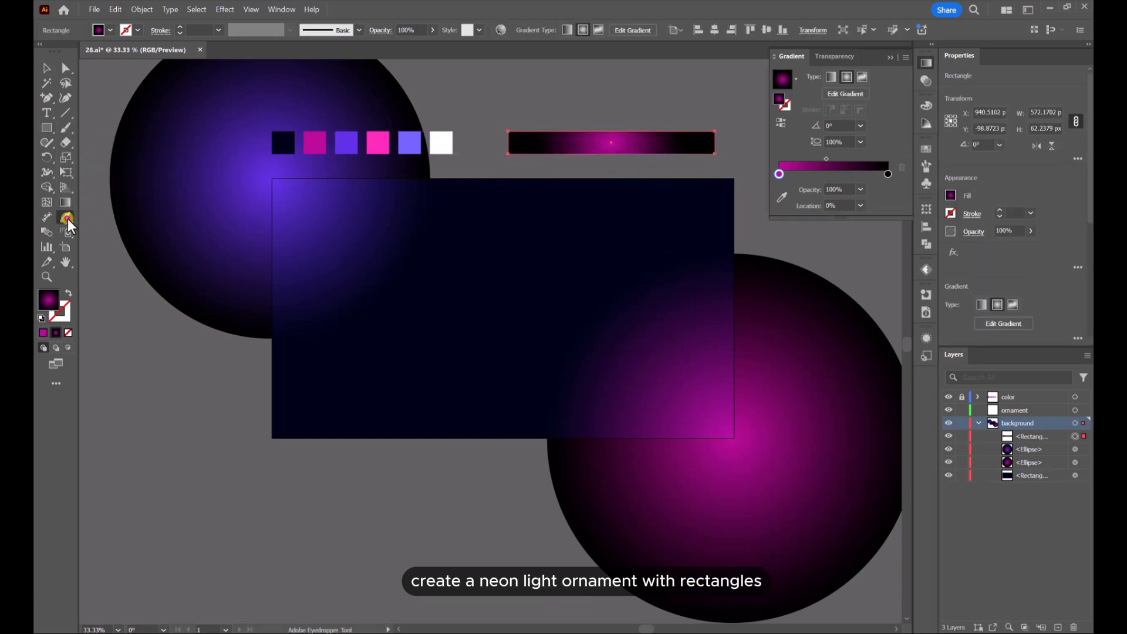
click(451, 145)
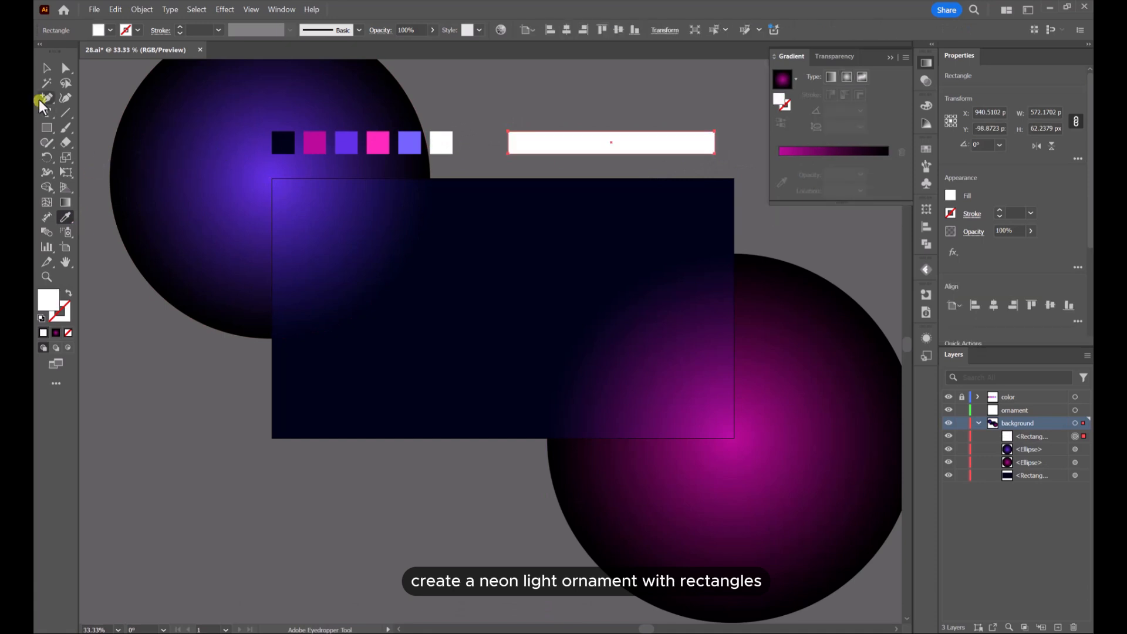
click(48, 70)
click(660, 101)
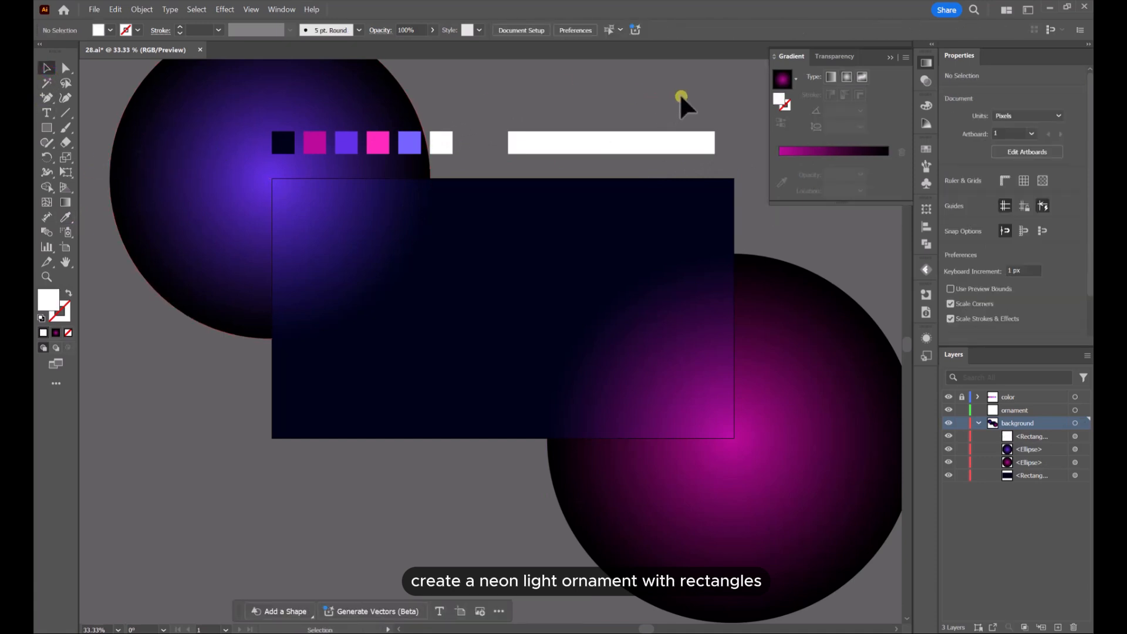
Align the white bar's right end with the background's right edge and duplicate it directly below, shifted slightly to the right
key(space)
drag(688, 100, 657, 115)
key(space)
drag(599, 162, 520, 187)
drag(521, 187, 574, 184)
scroll(541, 141, up, 1)
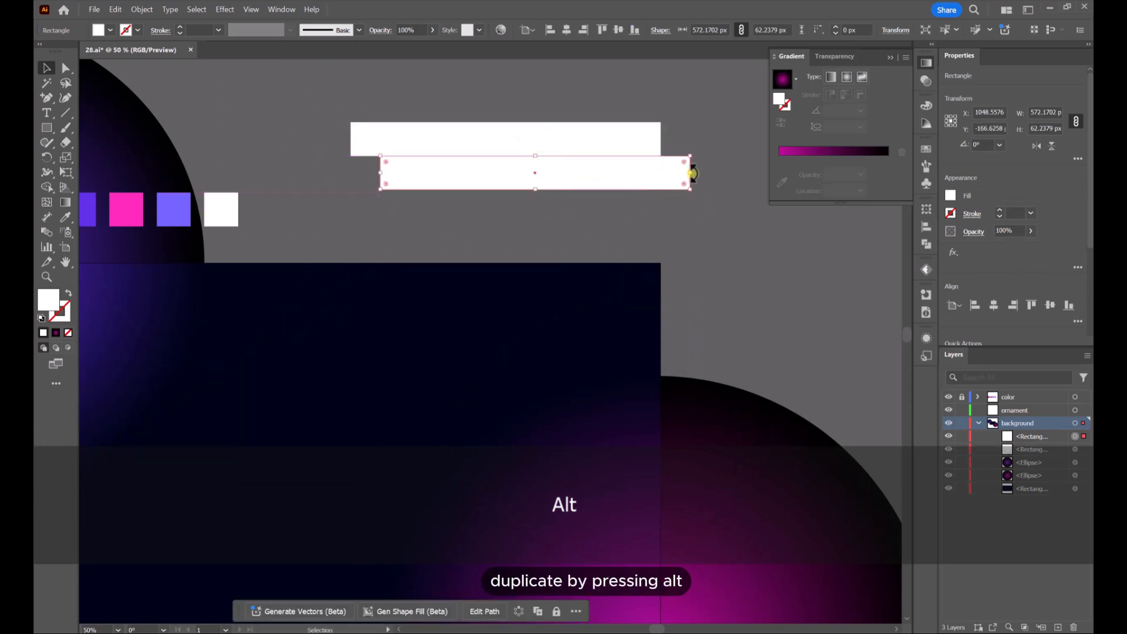
Shorten the second white bar from both ends to a width of about 397 px
drag(692, 173, 612, 173)
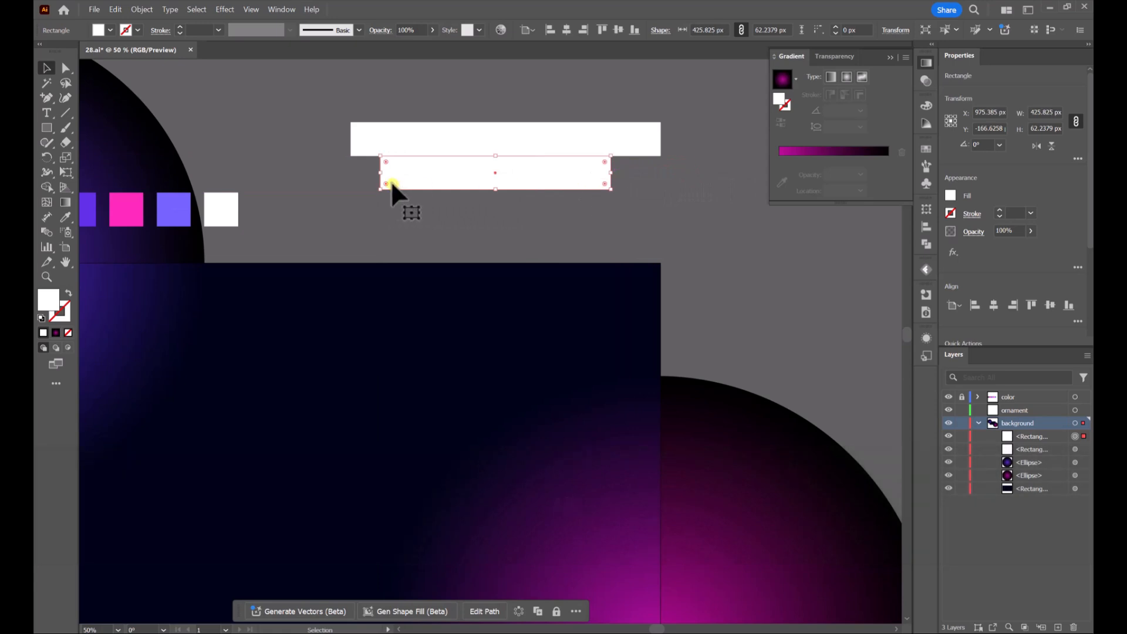
drag(382, 175, 396, 174)
click(639, 215)
drag(644, 216, 506, 134)
click(665, 176)
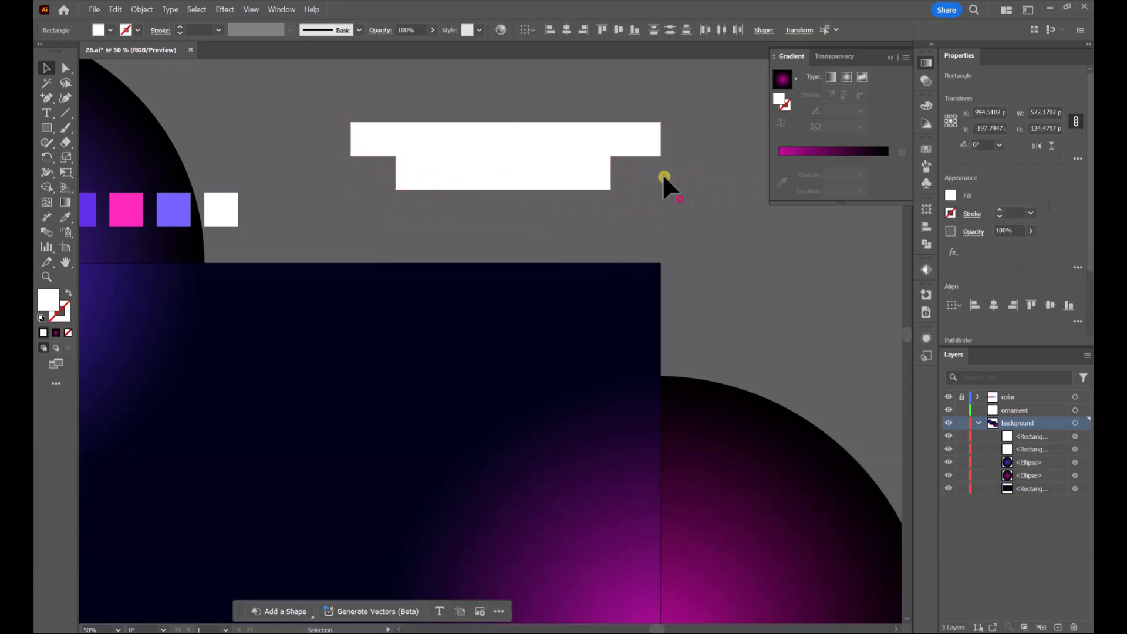
Copy the top bar and place the copy directly below the second bar, shifted slightly to the left
click(628, 141)
key(ctrl+v)
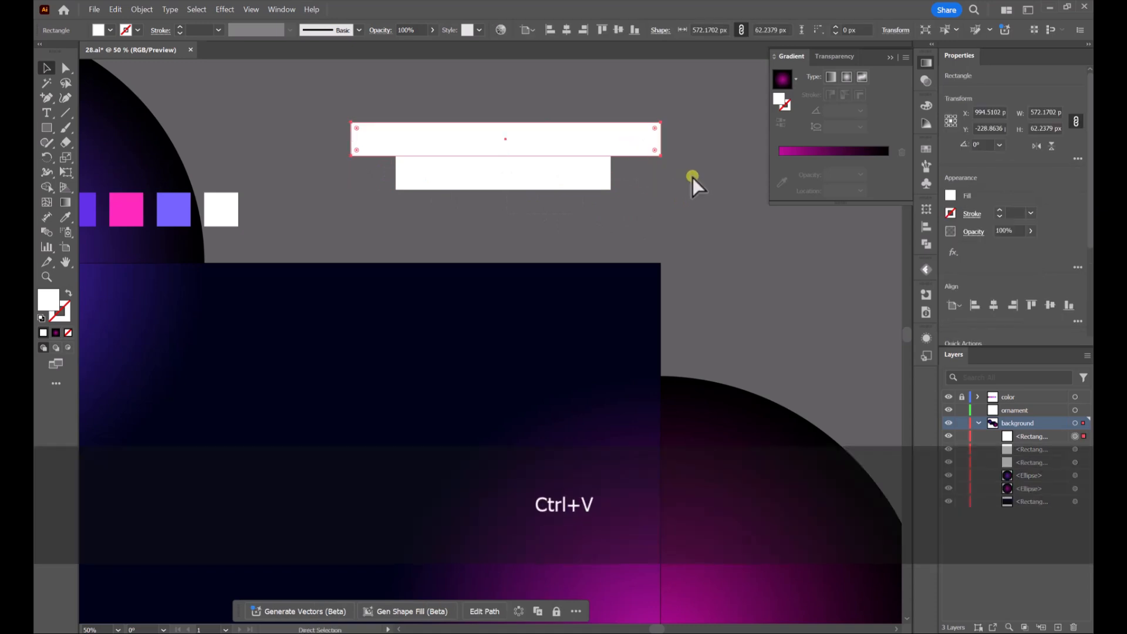
drag(587, 352, 581, 209)
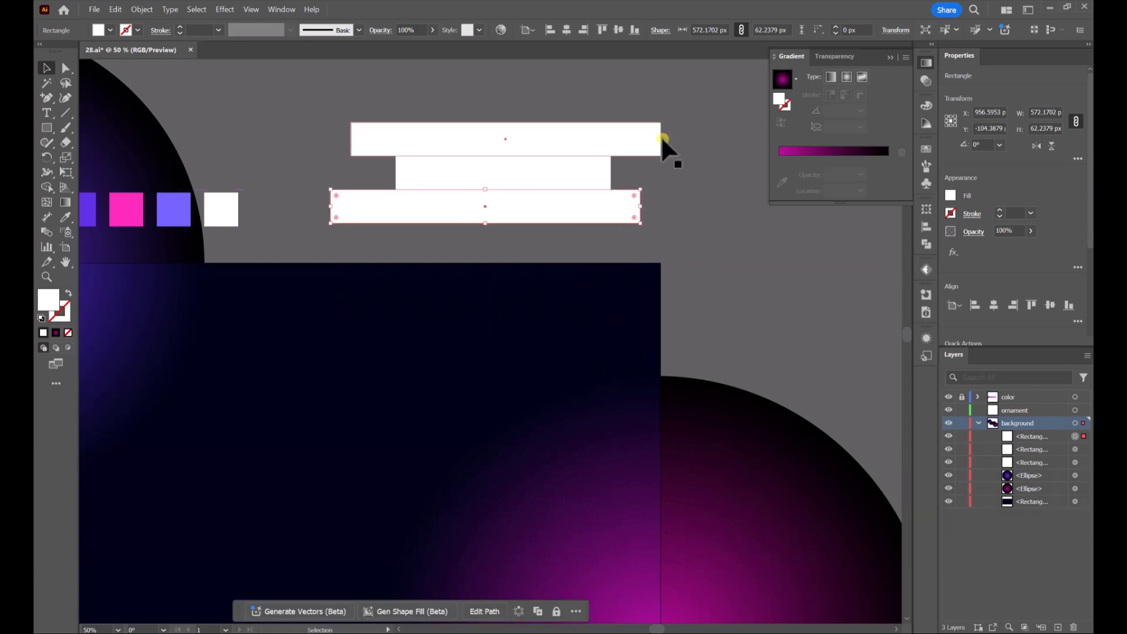
Extend the right ends of the top bar to about 589 px wide and the third bar to about 603 px wide
click(662, 140)
drag(662, 140, 670, 144)
click(636, 201)
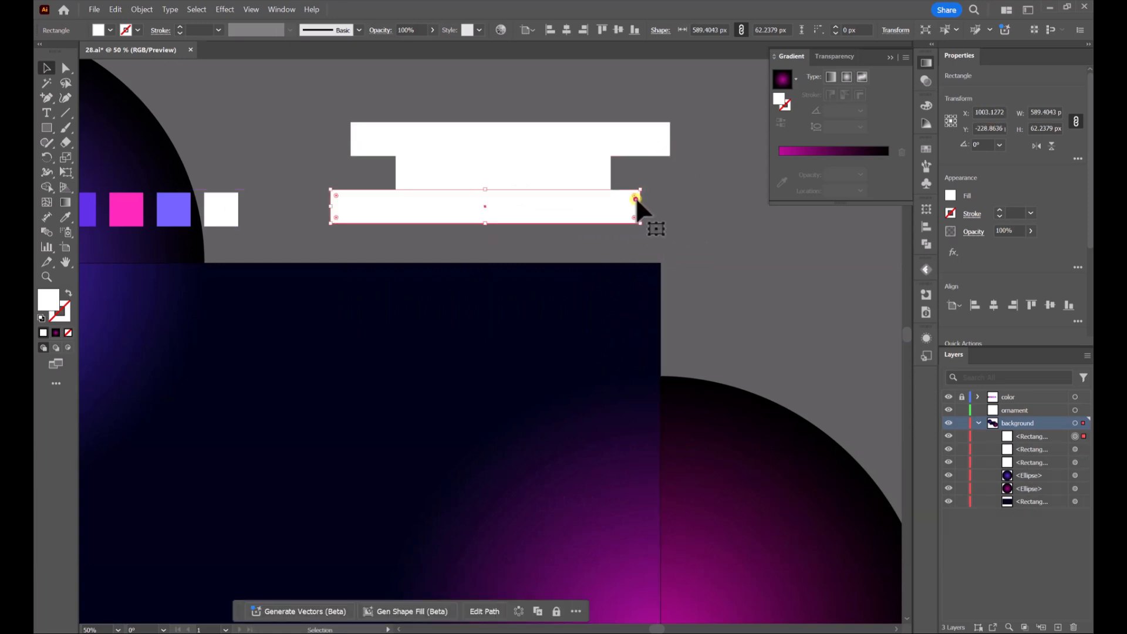
drag(641, 208, 657, 208)
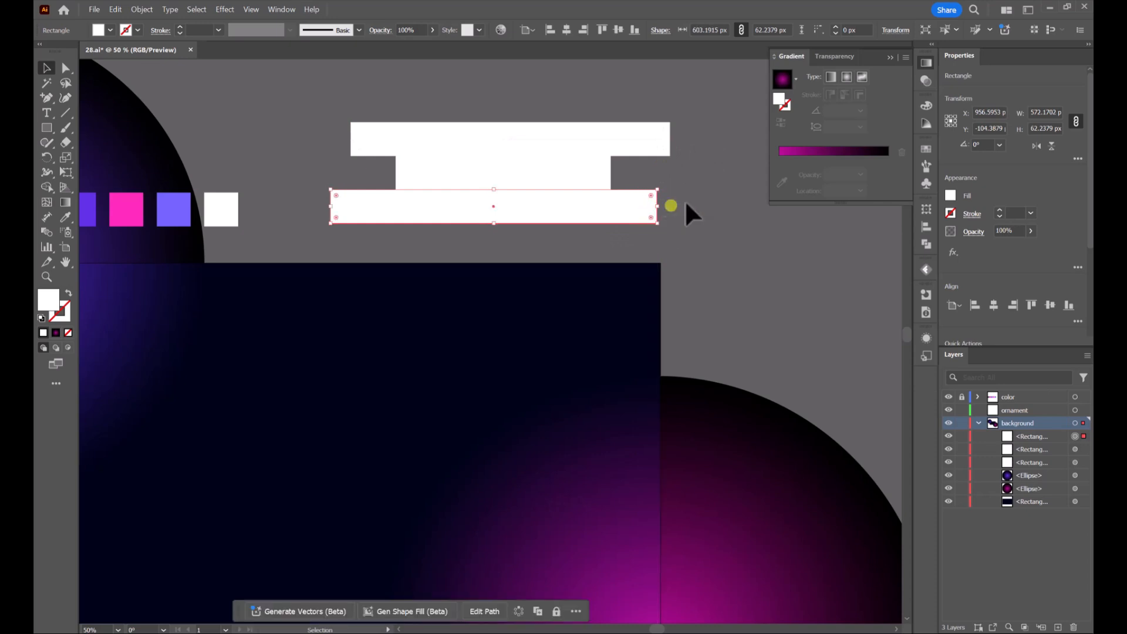
click(718, 199)
Copy the short second bar to directly below the third bar, offset to the left, and move the whole stack slightly up
click(595, 183)
key(ctrl+c)
key(ctrl+v)
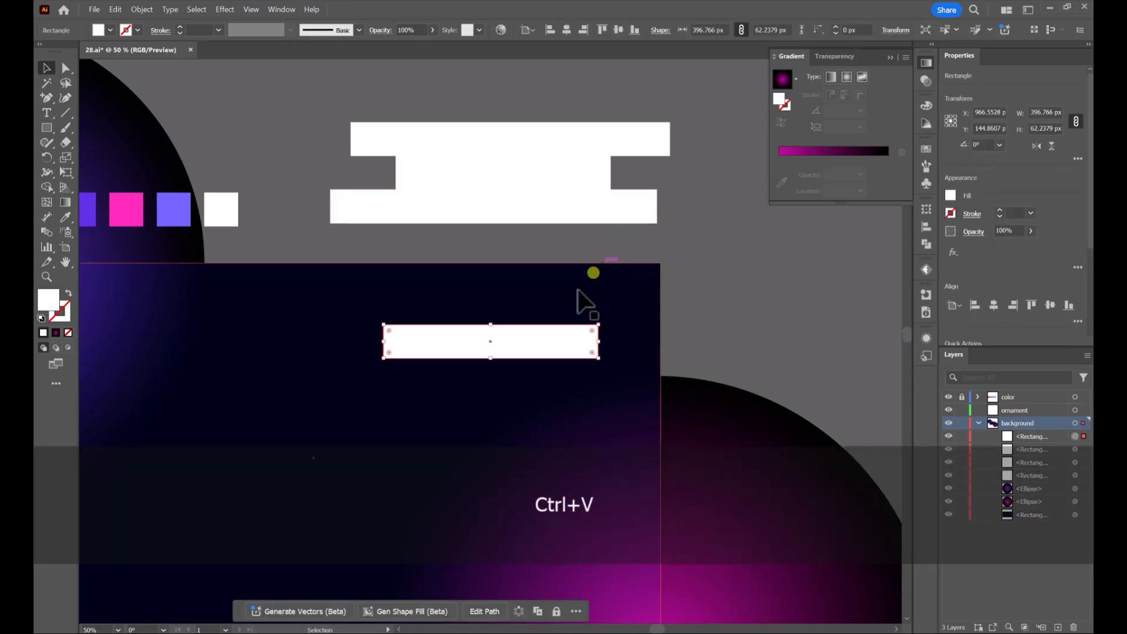
drag(541, 345, 527, 248)
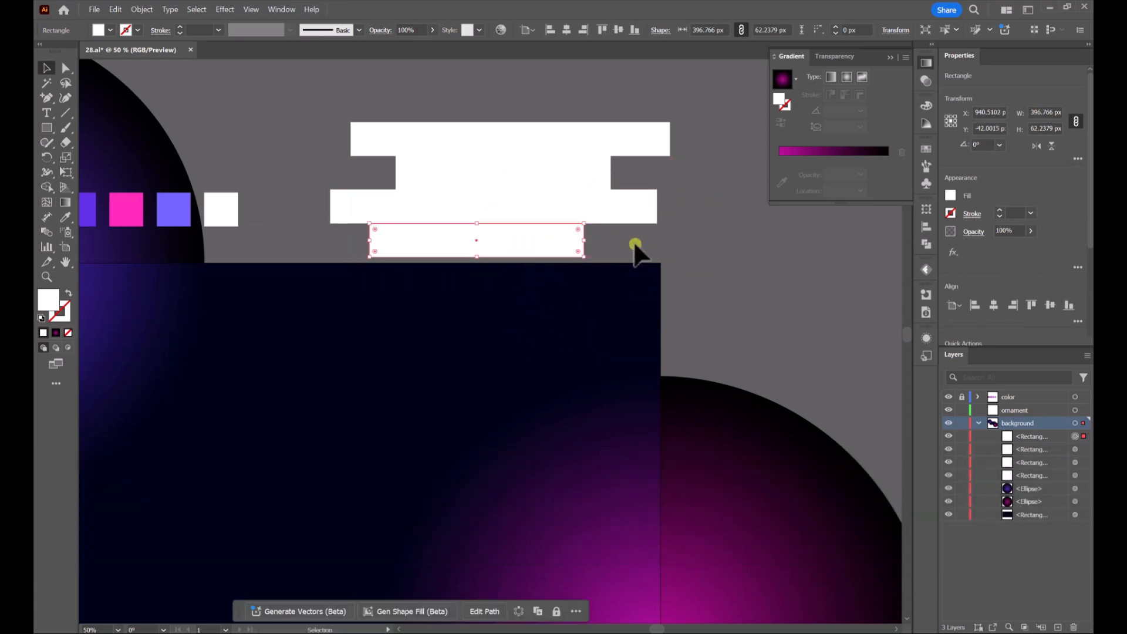
drag(699, 238, 535, 152)
drag(551, 213, 559, 191)
Copy the third bar and place the copy below the fourth as the stack's fifth bar, shifted slightly to the right
key(a)
click(660, 188)
key(ctrl+c)
key(ctrl+v)
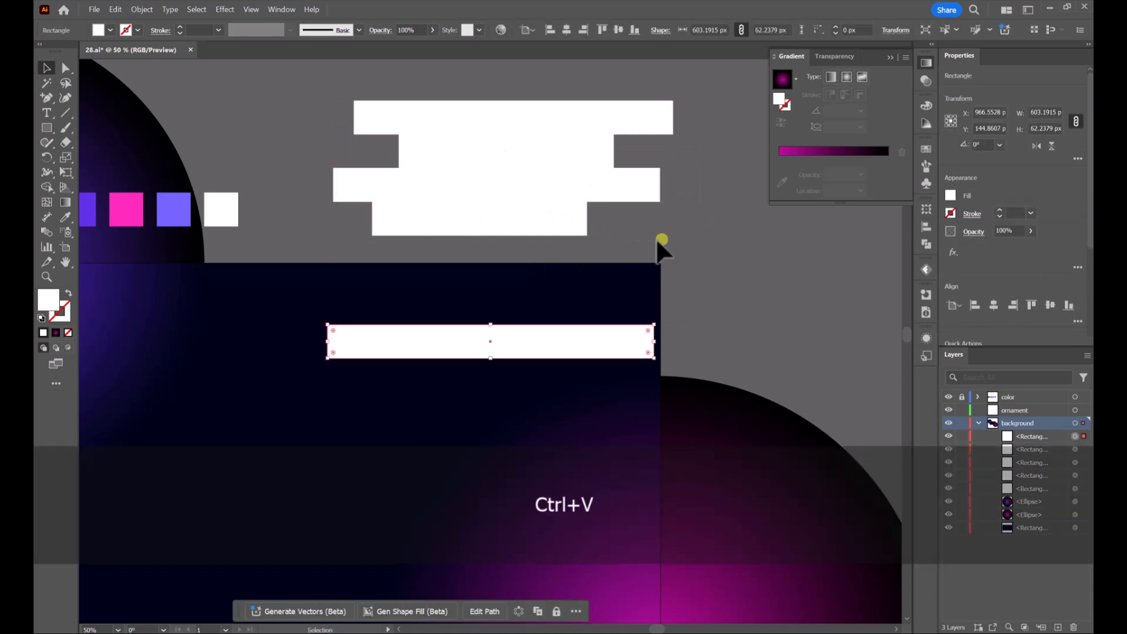
drag(619, 344, 628, 265)
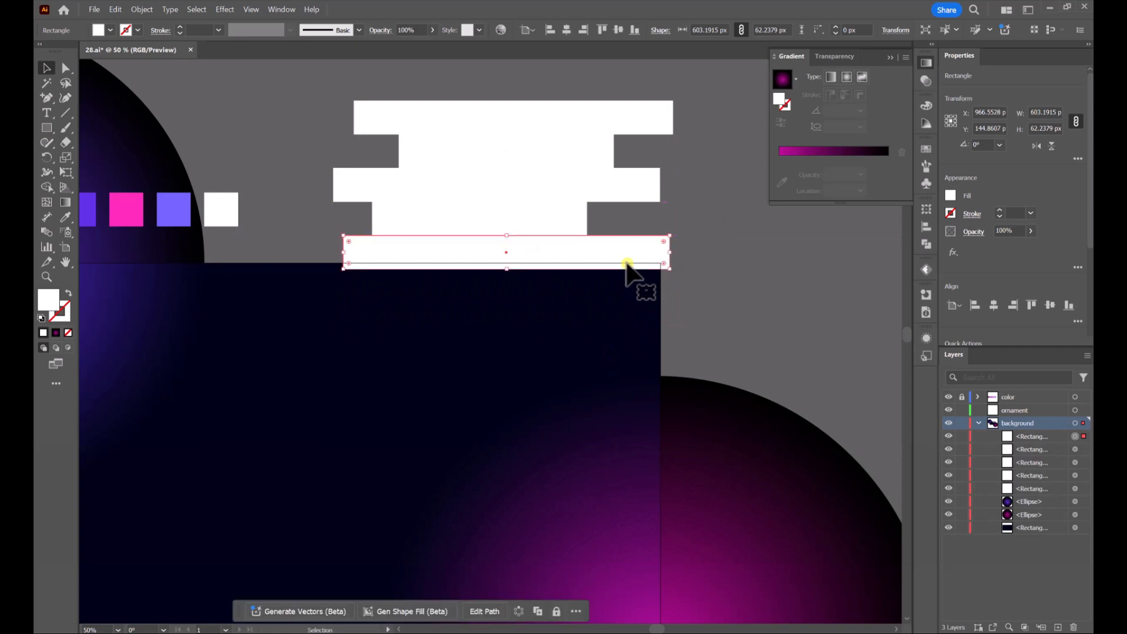
click(643, 220)
Shift the short fourth bar to the right and extend the third bar's right end to about 688 px wide
click(555, 214)
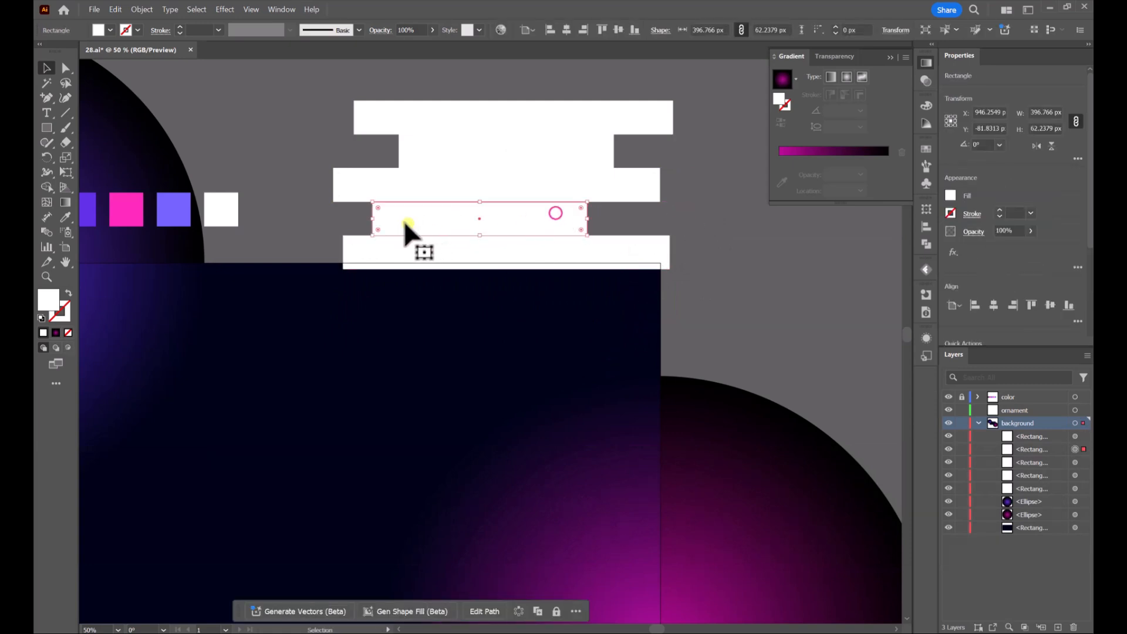
drag(487, 214, 534, 212)
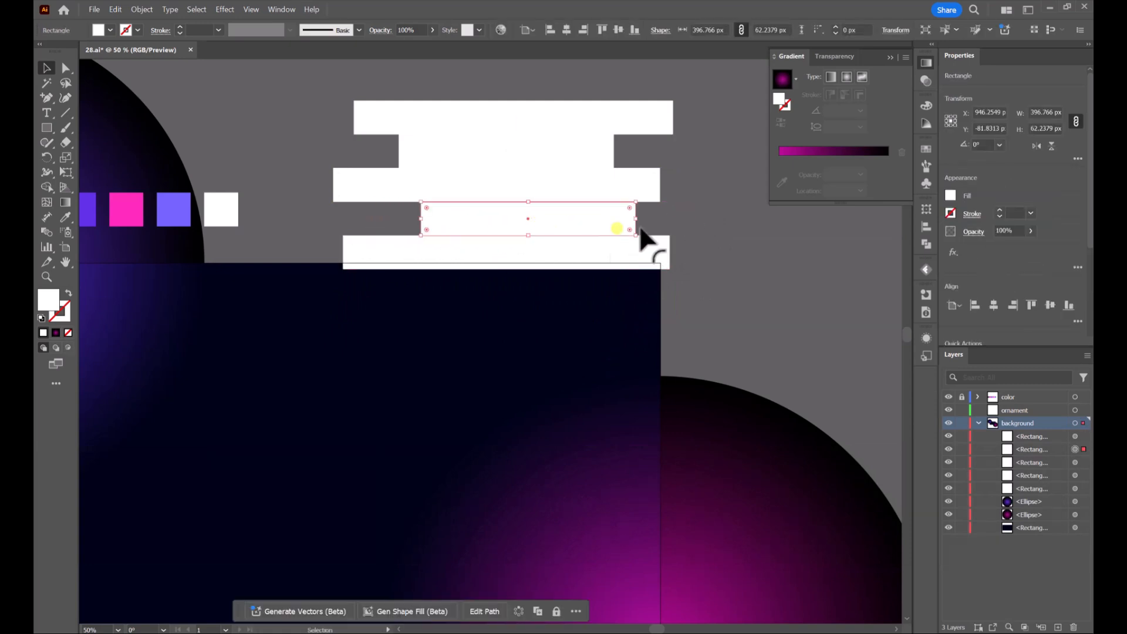
click(667, 205)
click(660, 186)
drag(662, 187, 706, 188)
click(720, 245)
Move the whole five-bar stack up and slightly left so it clears the background's upper edge
scroll(721, 246, up, 2)
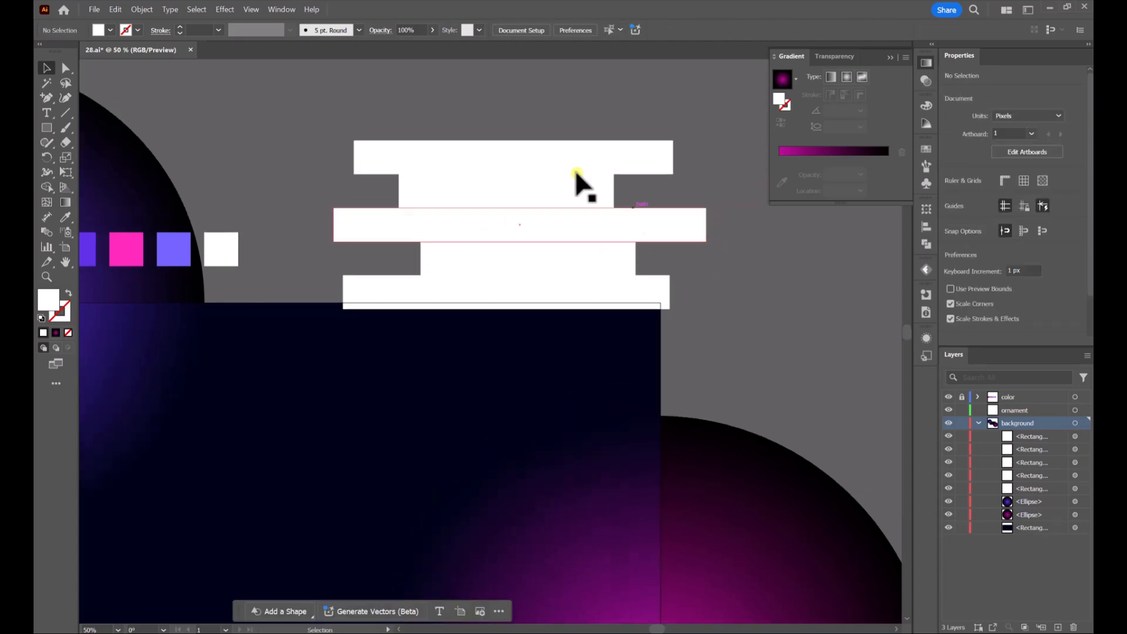
drag(688, 286, 661, 262)
scroll(663, 265, up, 1)
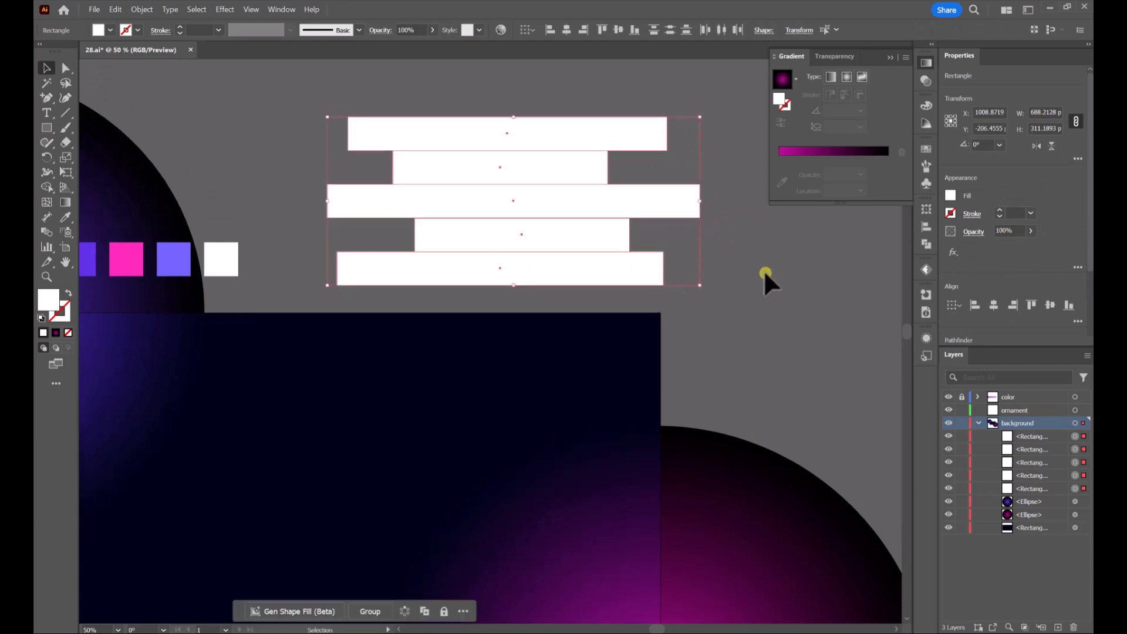
click(673, 331)
Copy the top bar and place the copy as a separate piece over the background's upper-right corner
click(584, 144)
key(ctrl+c)
key(ctrl+v)
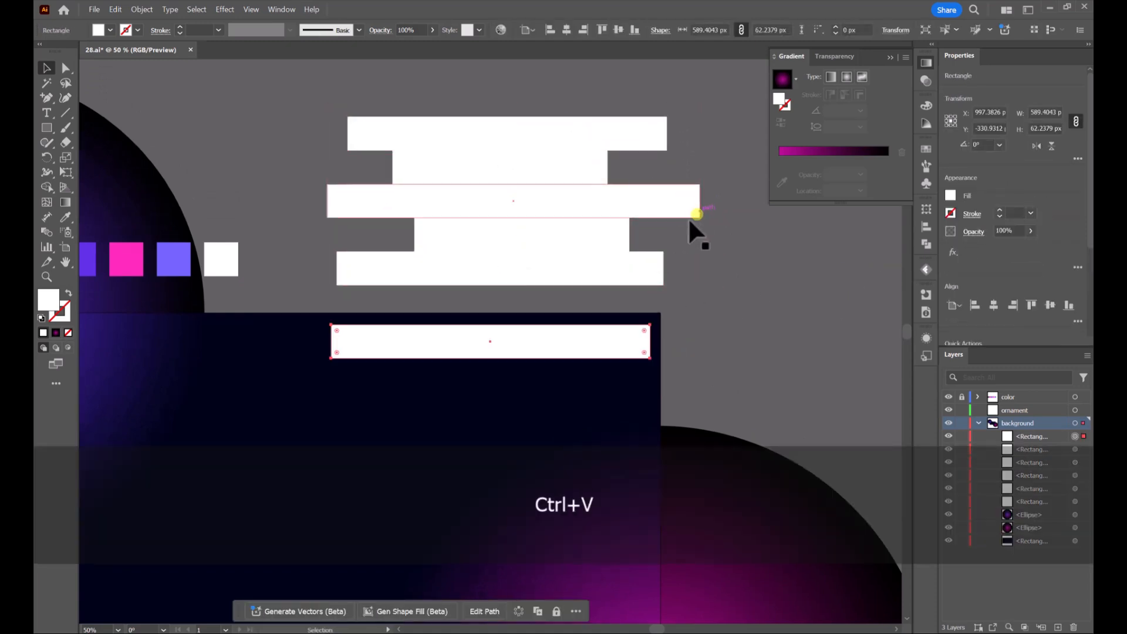
drag(611, 341, 759, 322)
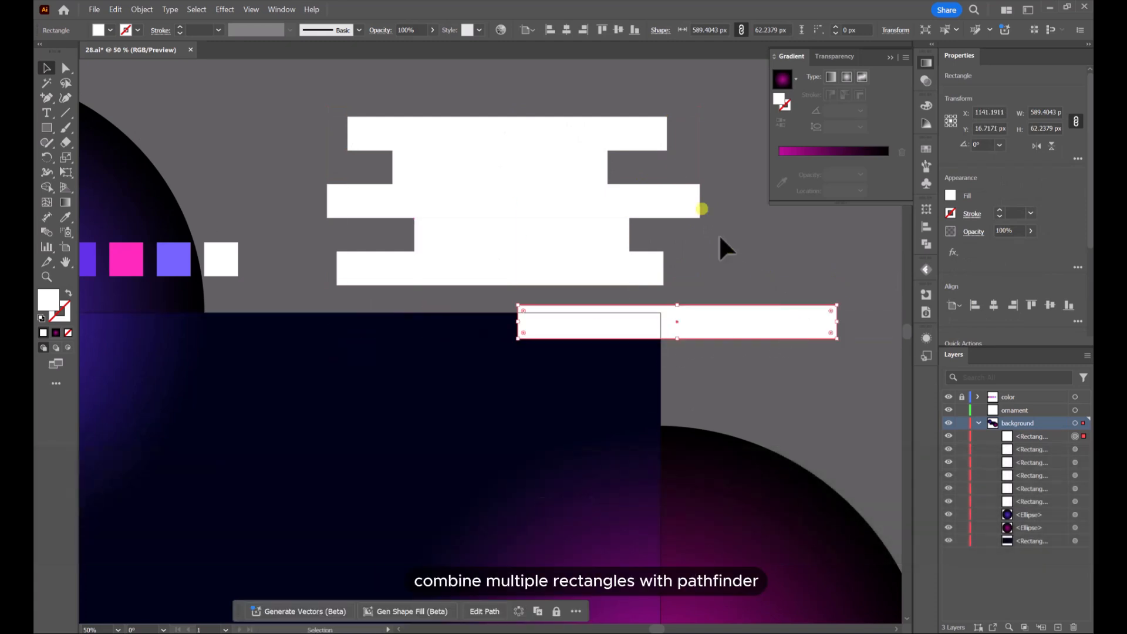
Try to unite the five stacked bars into one shape with Pathfinder
drag(661, 263, 664, 265)
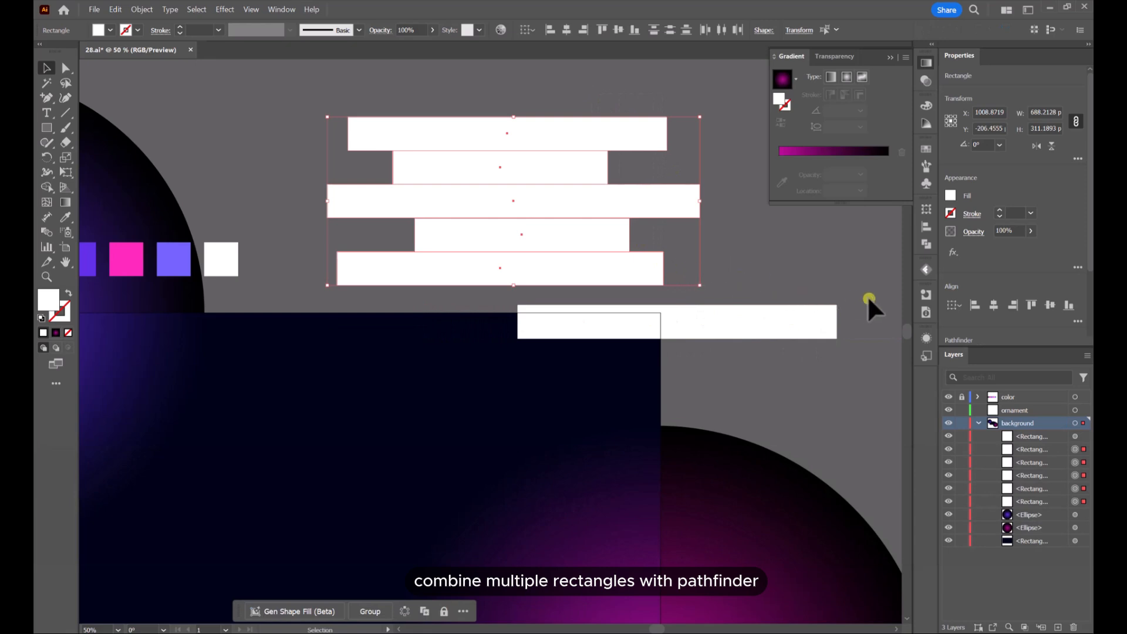
click(925, 243)
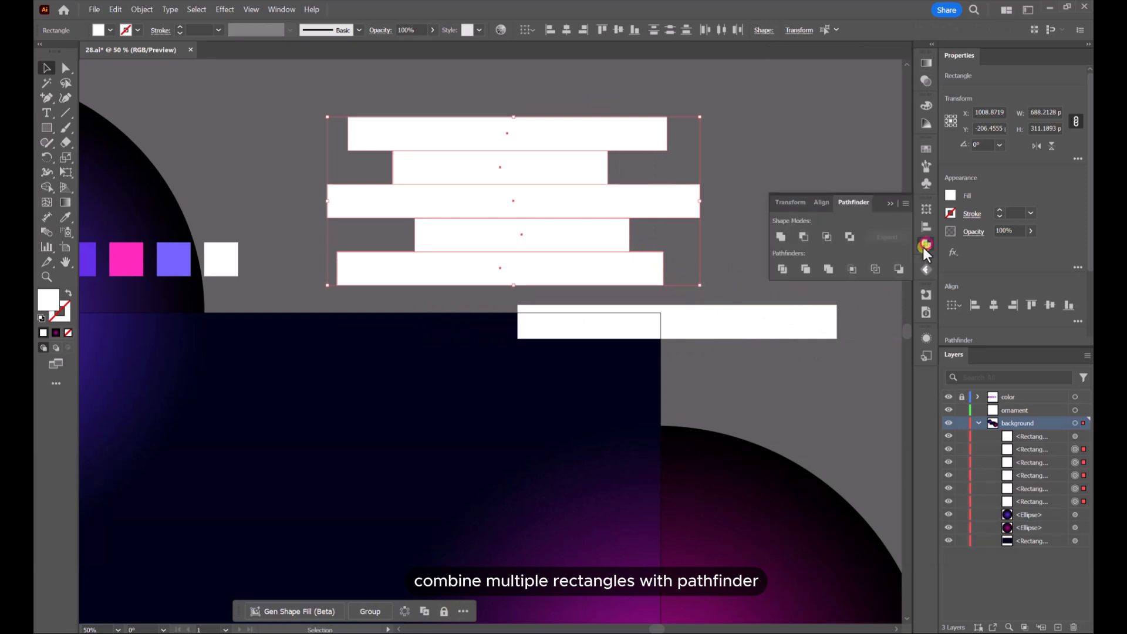
click(781, 236)
click(754, 151)
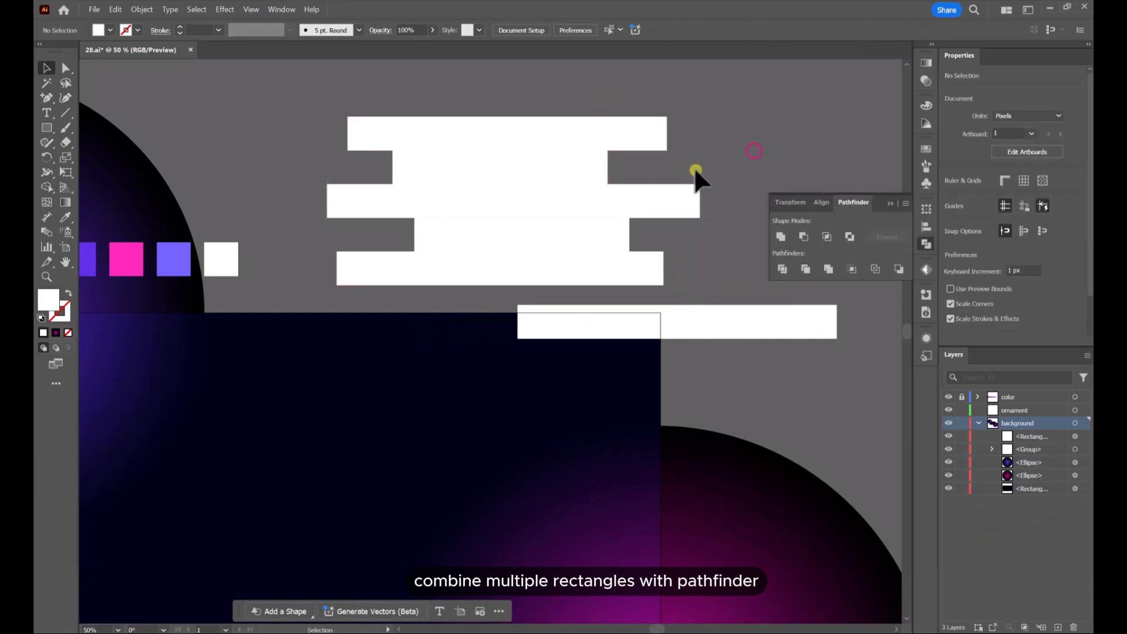
click(625, 213)
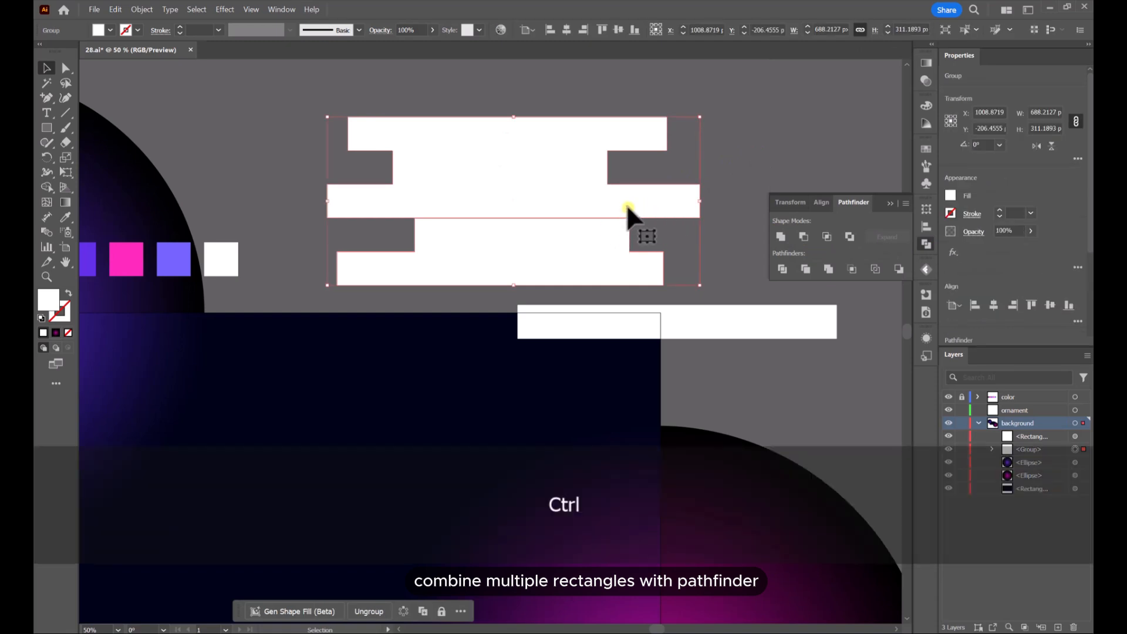
key(ctrl+z)
Snap the upper edge of the short fourth bar exactly against the third bar to close the gap between them
scroll(643, 218, up, 5)
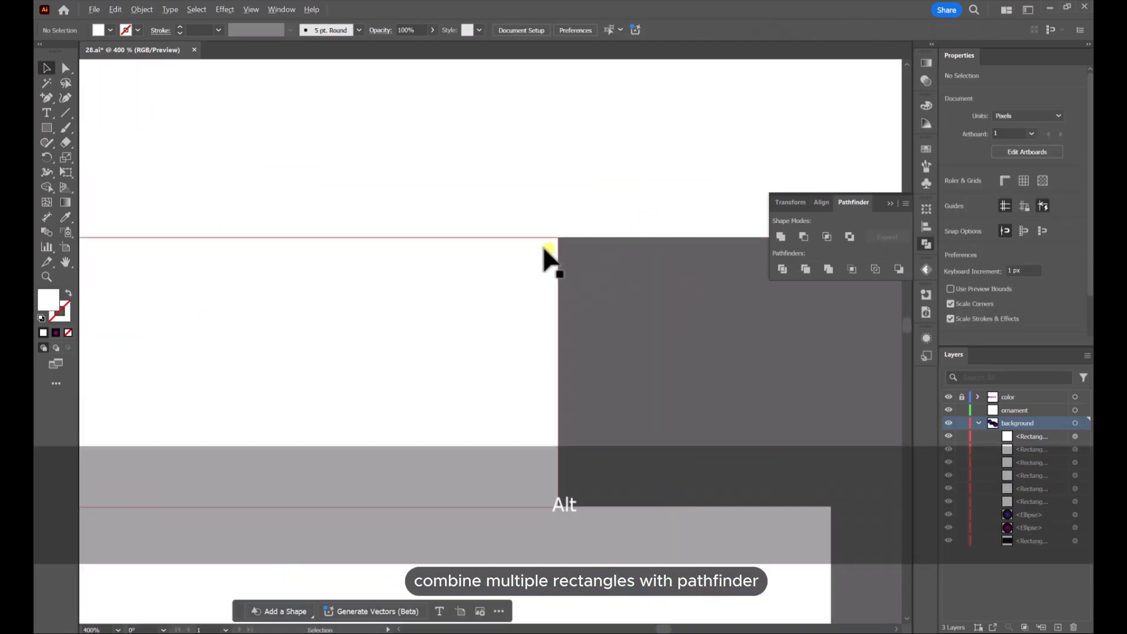
scroll(549, 258, up, 2)
click(609, 263)
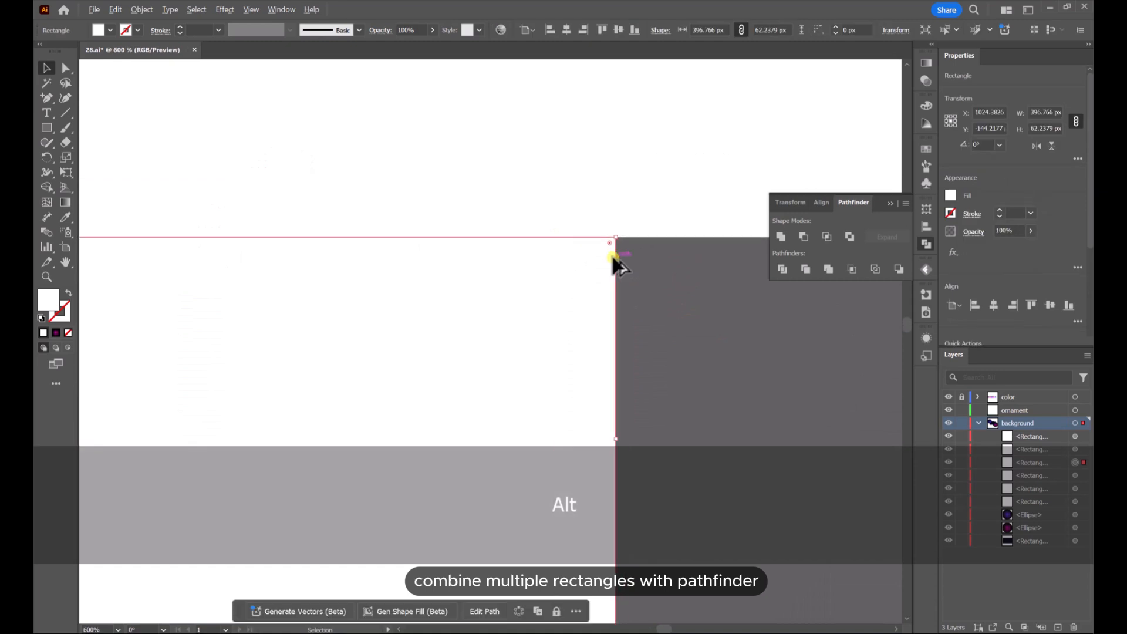
scroll(613, 258, down, 4)
click(654, 382)
Unite the five stacked bars into a single shape with Pathfinder, leaving out the separate bar
scroll(622, 311, down, 1)
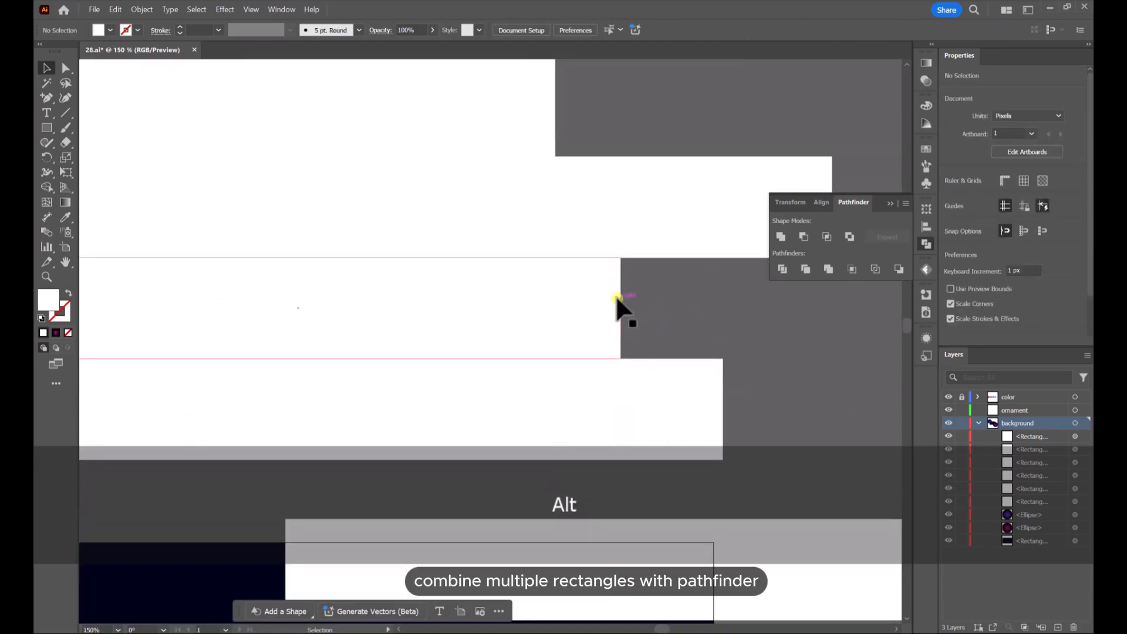
scroll(616, 298, down, 2)
drag(636, 340, 640, 338)
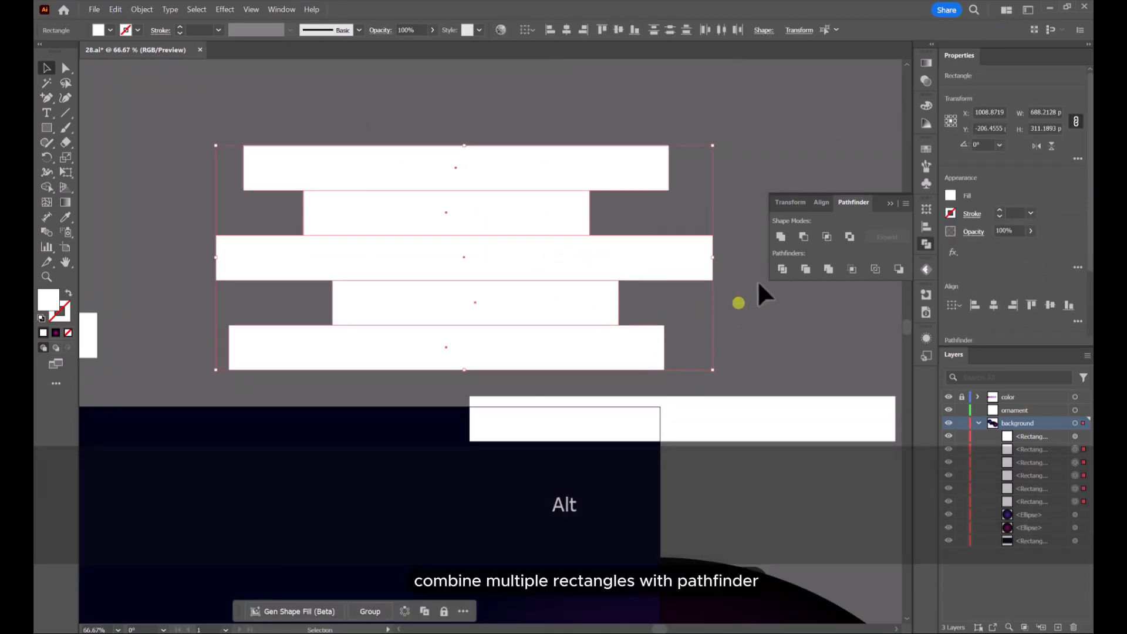
click(781, 236)
click(738, 149)
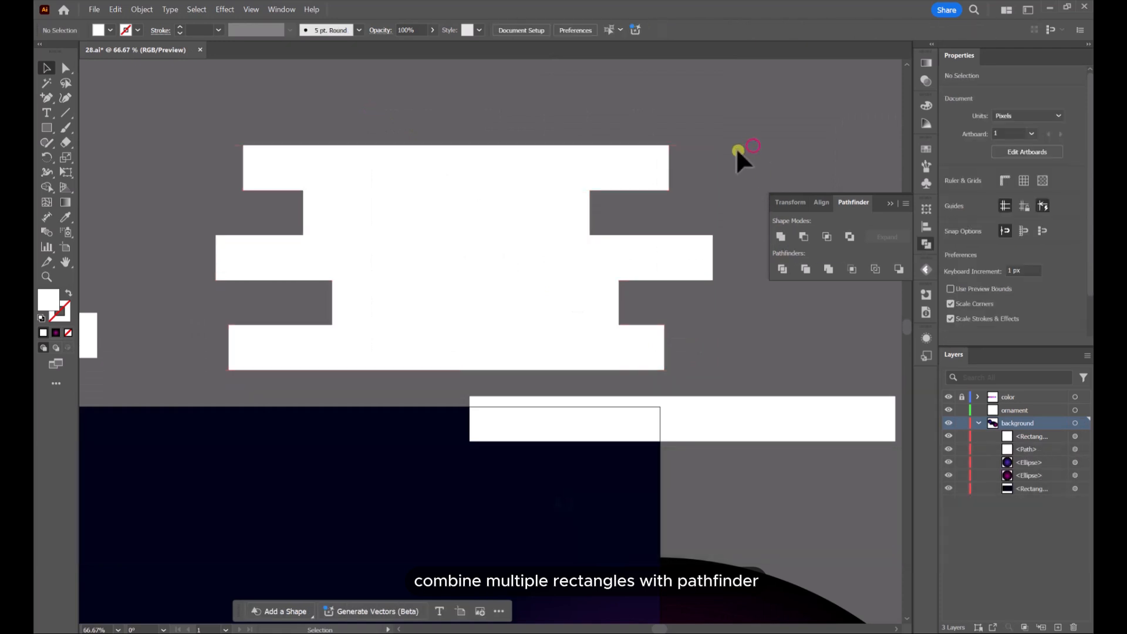
Move the united shape and the separate bar up so that both sit clear above the background
scroll(738, 149, down, 2)
drag(738, 148, 680, 187)
drag(621, 250, 604, 244)
drag(679, 317, 680, 303)
drag(550, 284, 548, 255)
drag(654, 312, 645, 288)
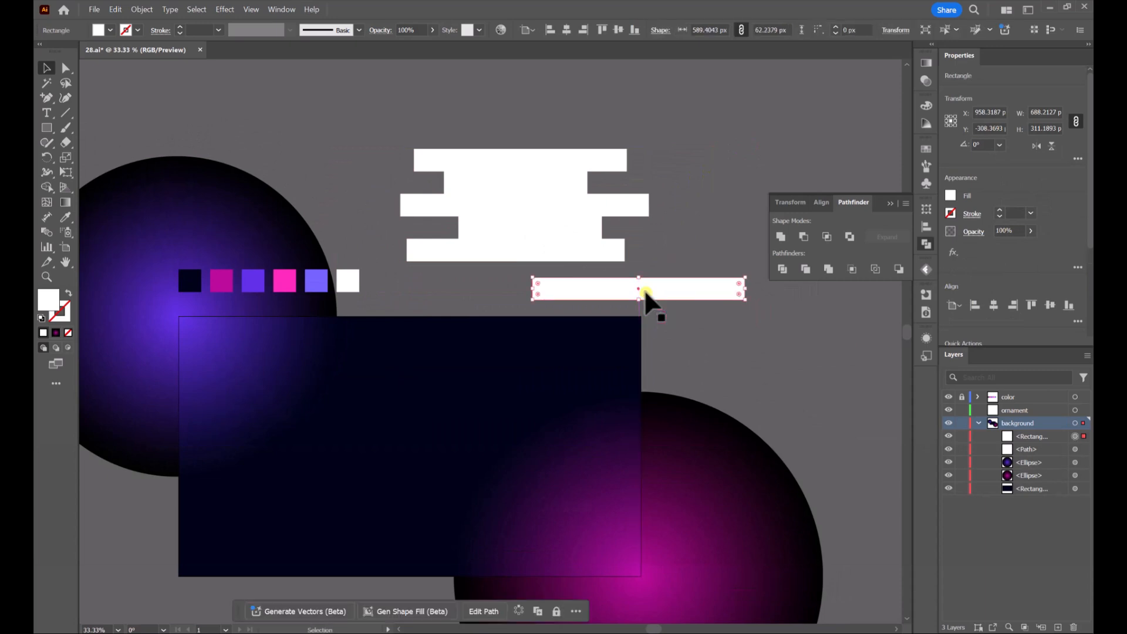
Round all corners of the united shape and the separate bar to the maximum radius, about 31 px
click(516, 175)
shift+click(593, 288)
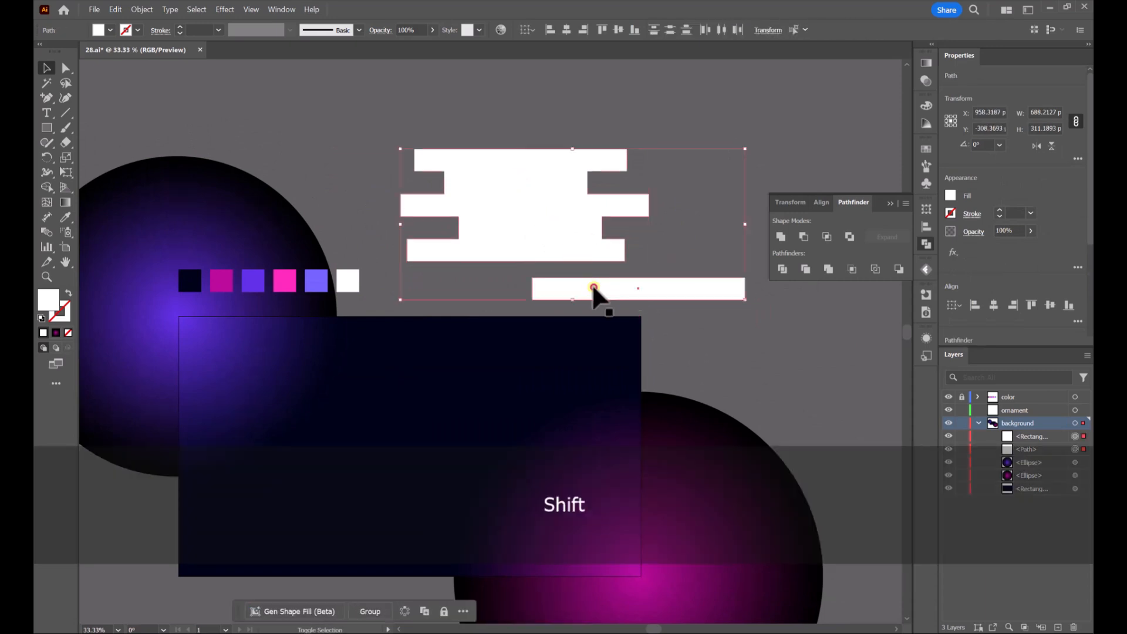
key(a)
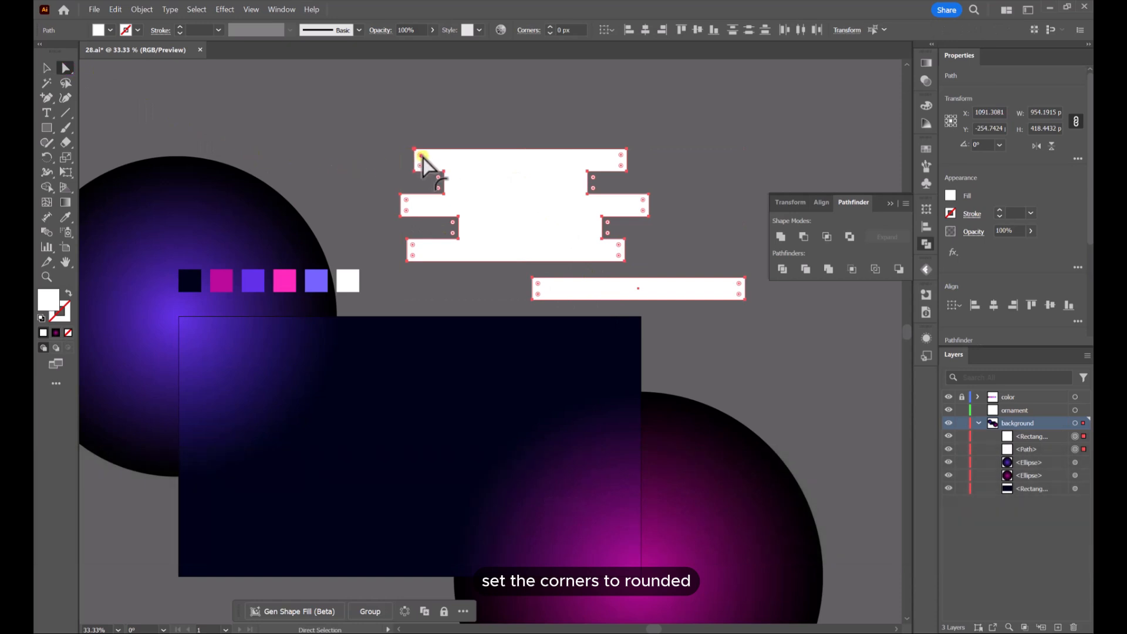
drag(422, 158, 472, 177)
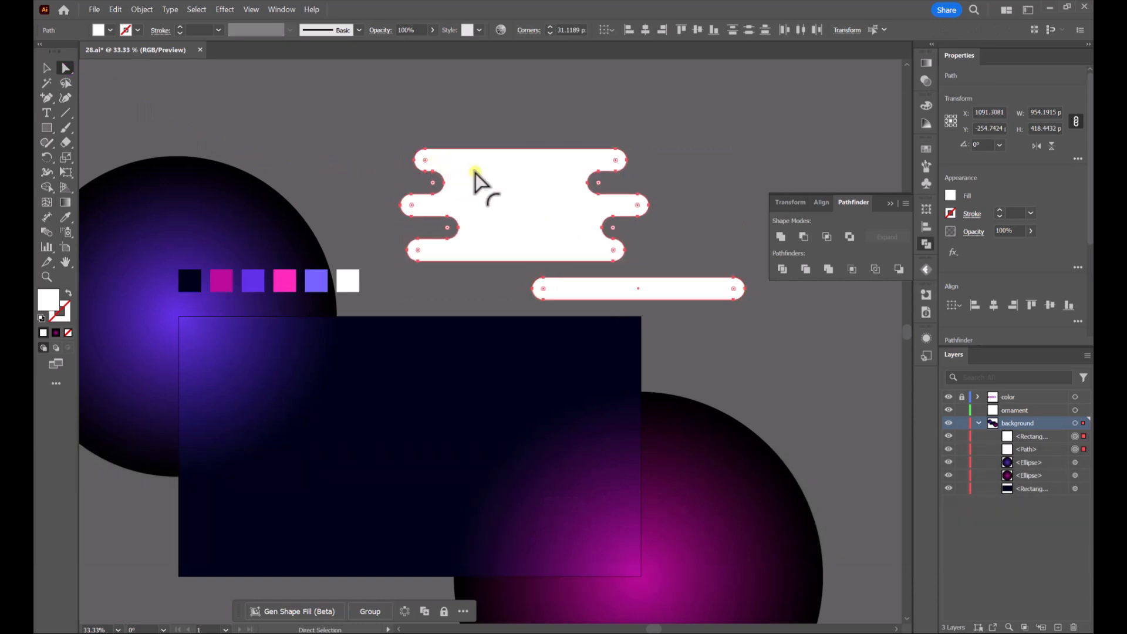
click(49, 68)
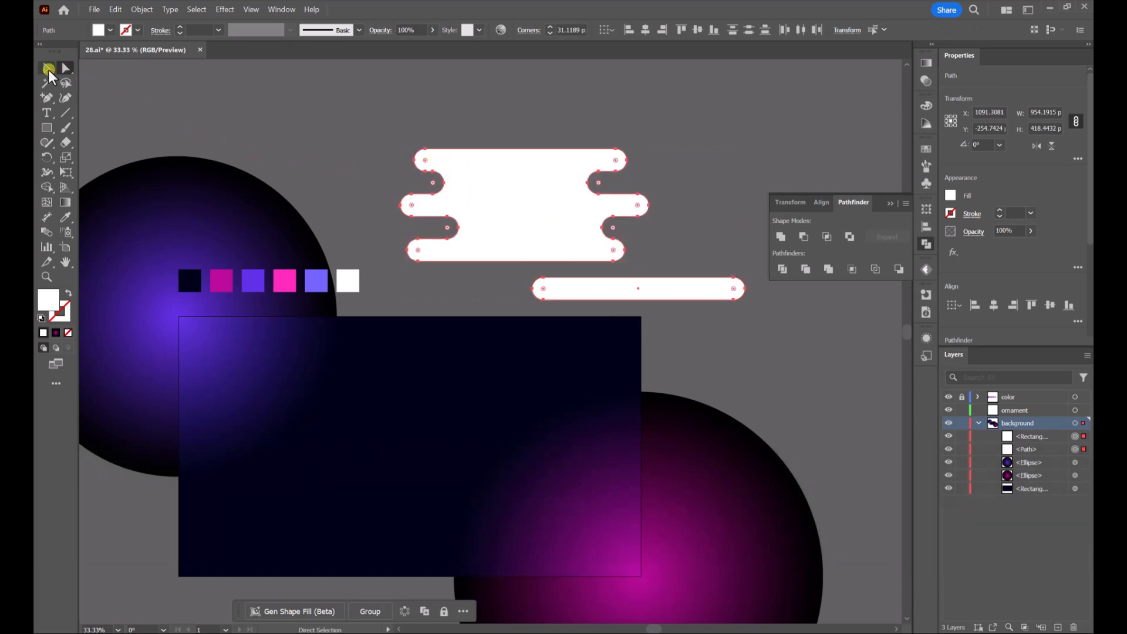
click(581, 121)
scroll(636, 129, down, 2)
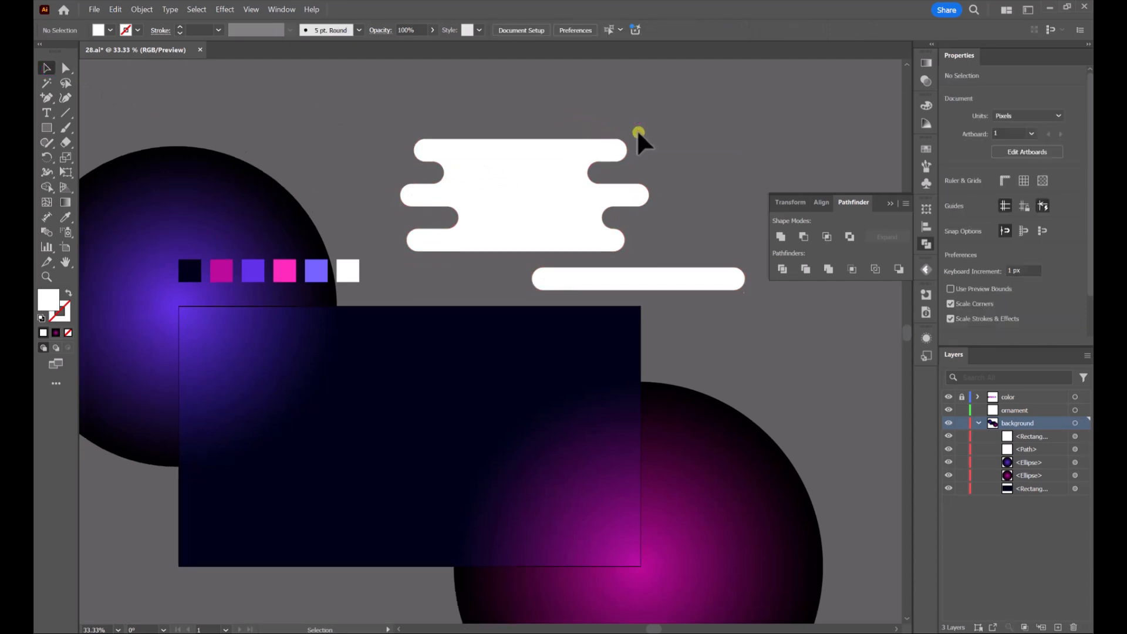
Move the united shape down over the magenta glow so that it overlaps the background's lower-right corner
click(534, 176)
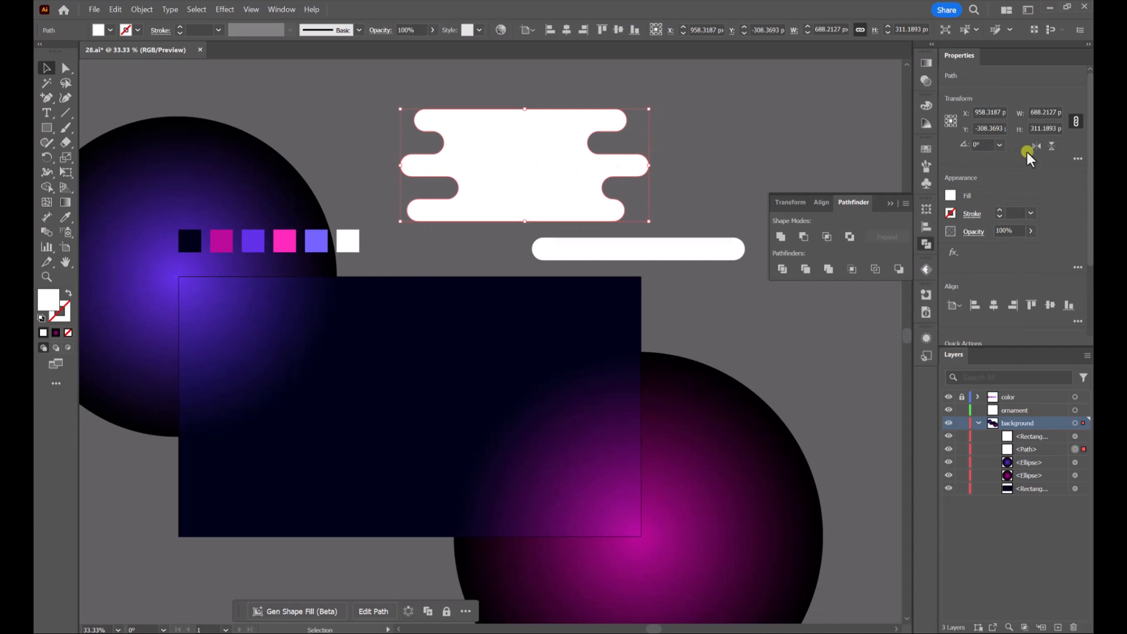
drag(608, 171, 698, 542)
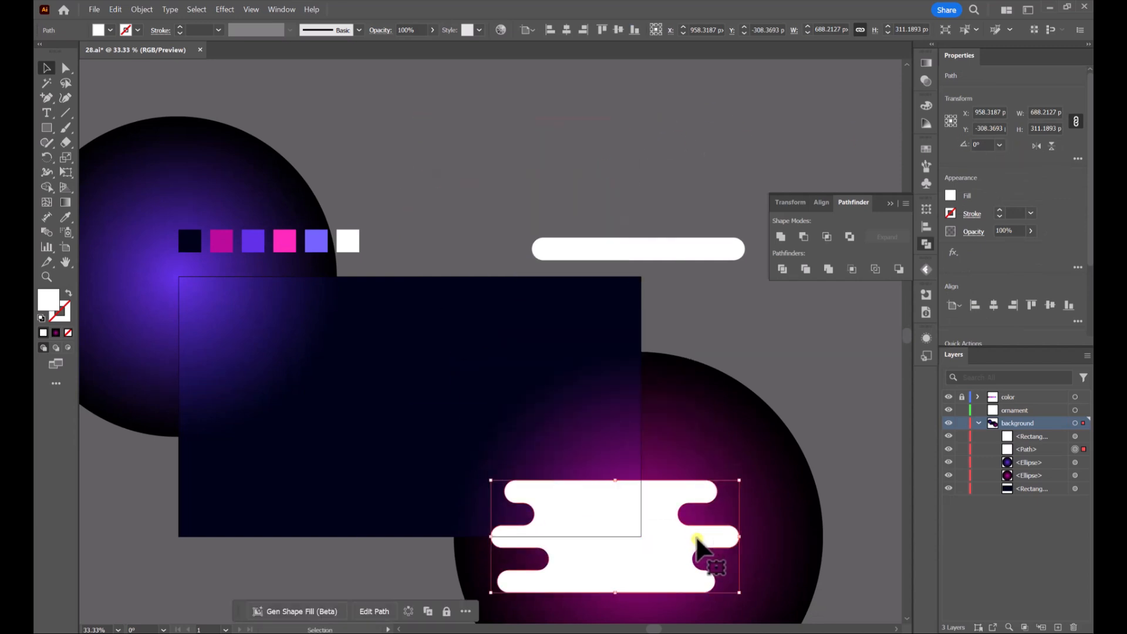
scroll(731, 437, down, 3)
drag(745, 411, 755, 503)
key(ctrl+z)
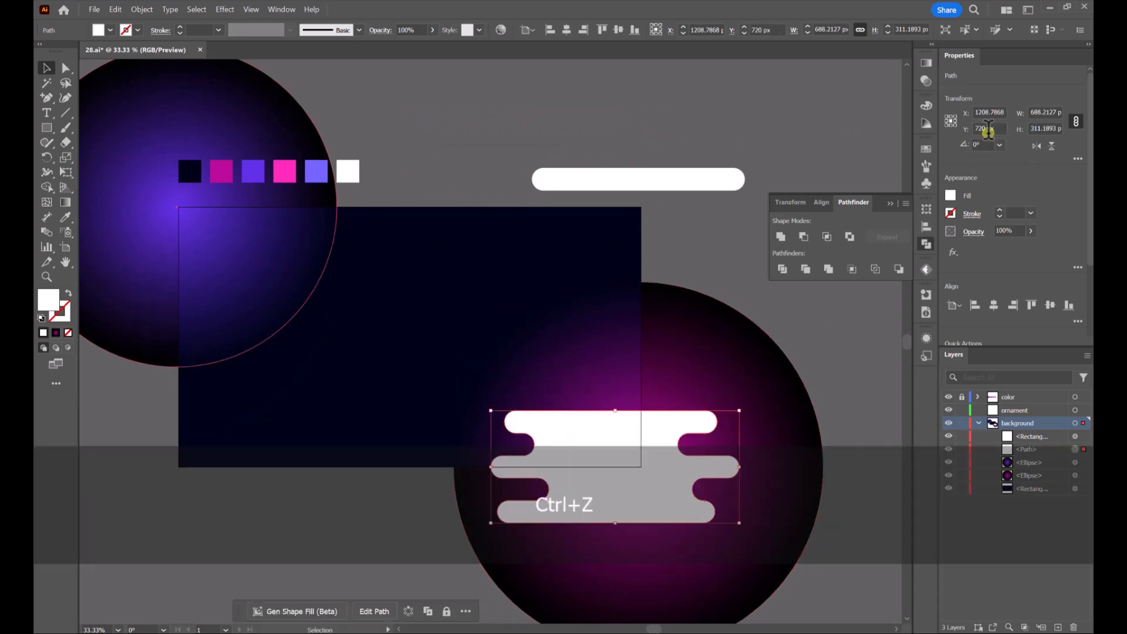
Rotate the united shape by 45° and flip it horizontally so that it slants down to the right
text(45)
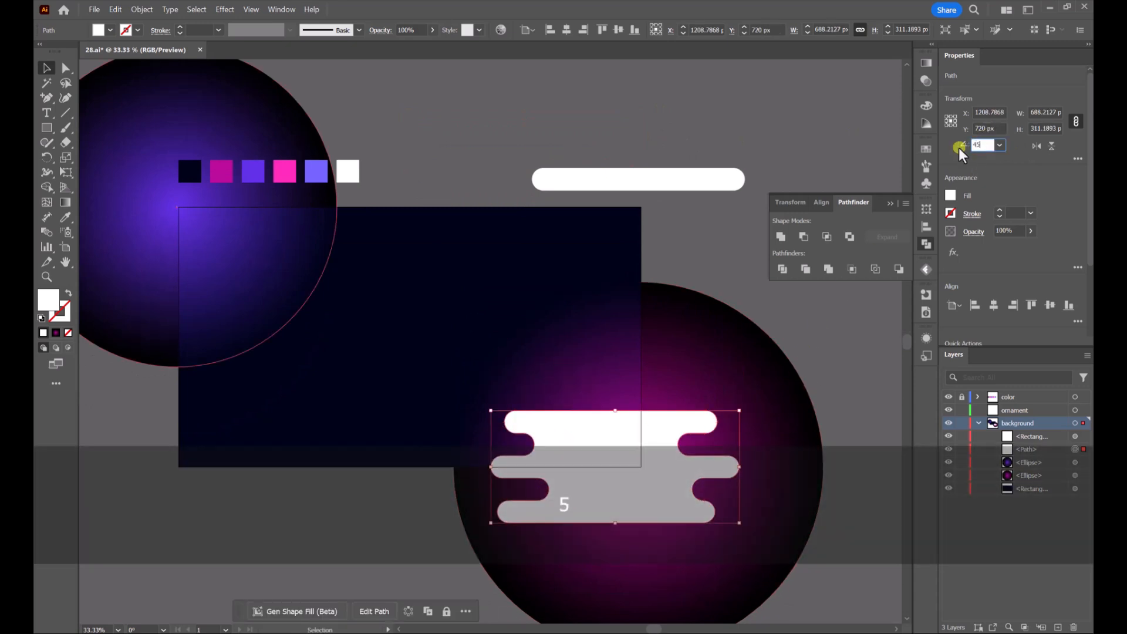
key(Return)
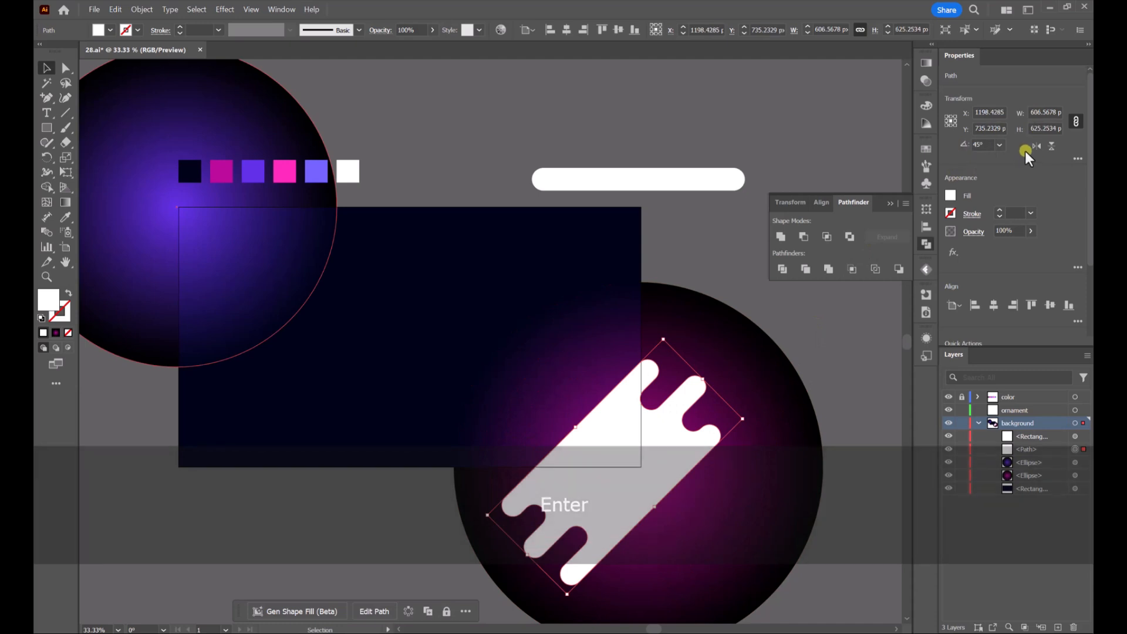
click(1037, 145)
click(735, 276)
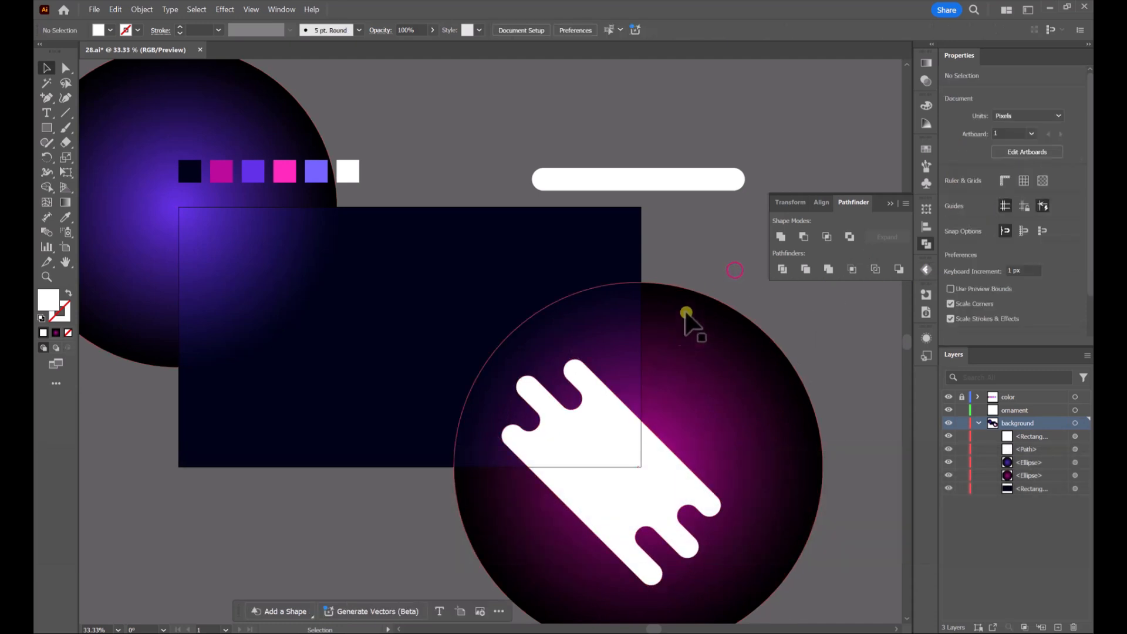
Rotate the separate bar by -45° and place it parallel to the united shape along its upper-right side
scroll(722, 223, down, 2)
click(702, 144)
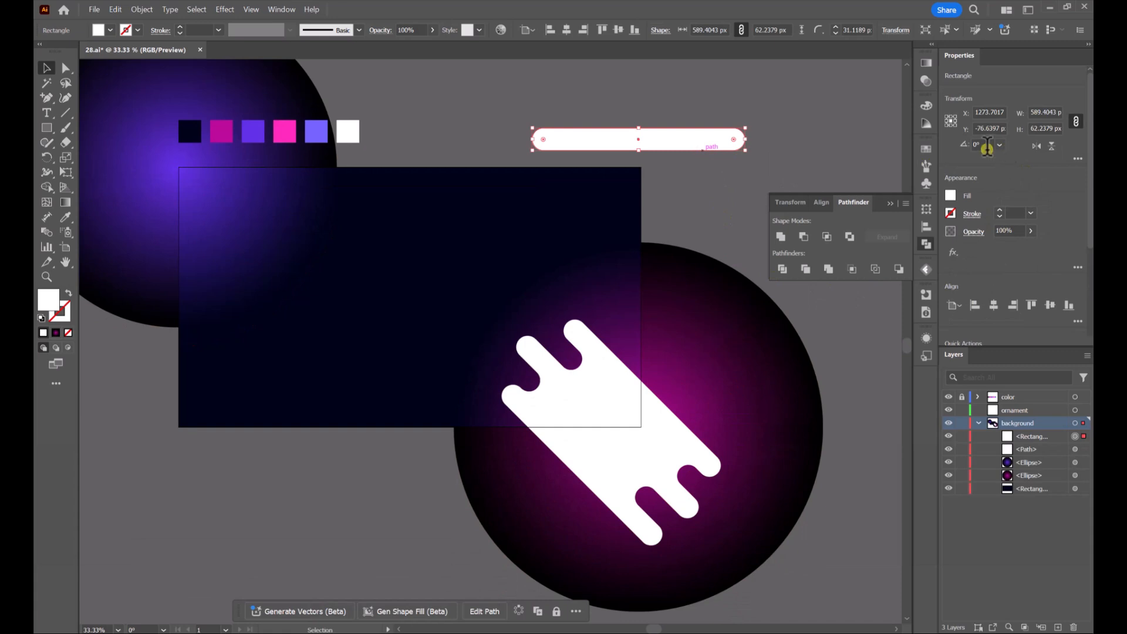
text(-45)
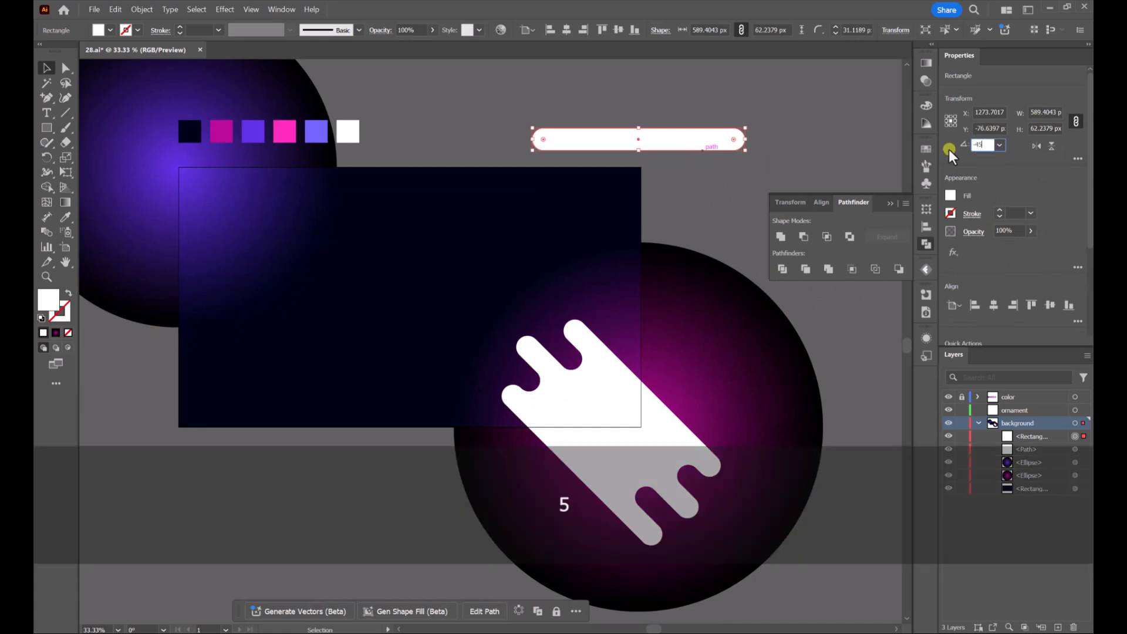
key(Return)
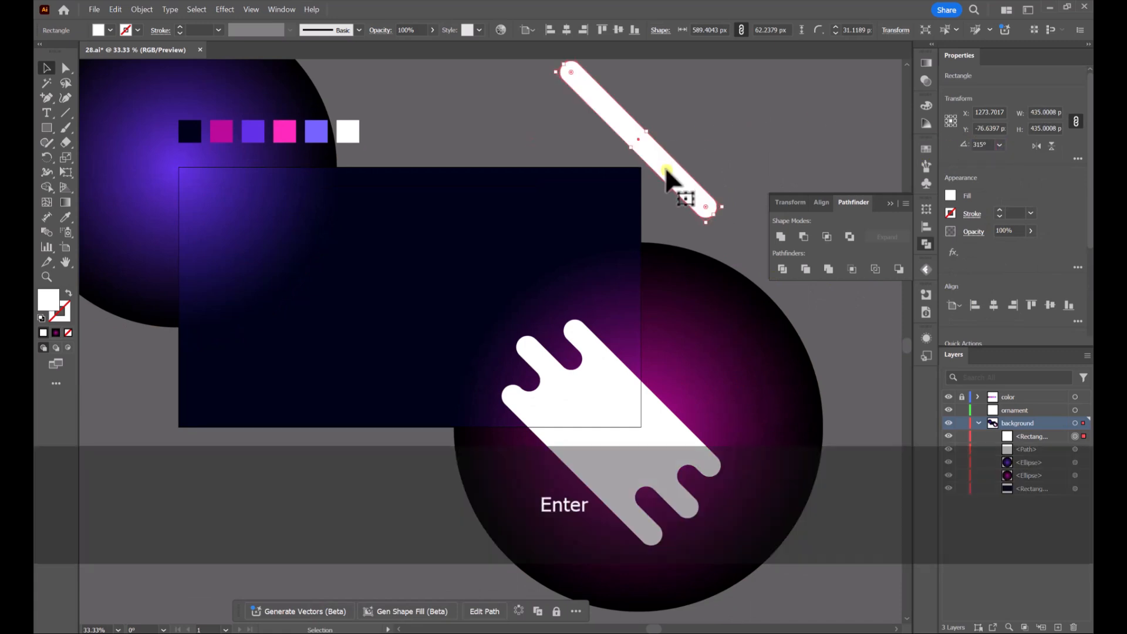
drag(667, 170, 725, 427)
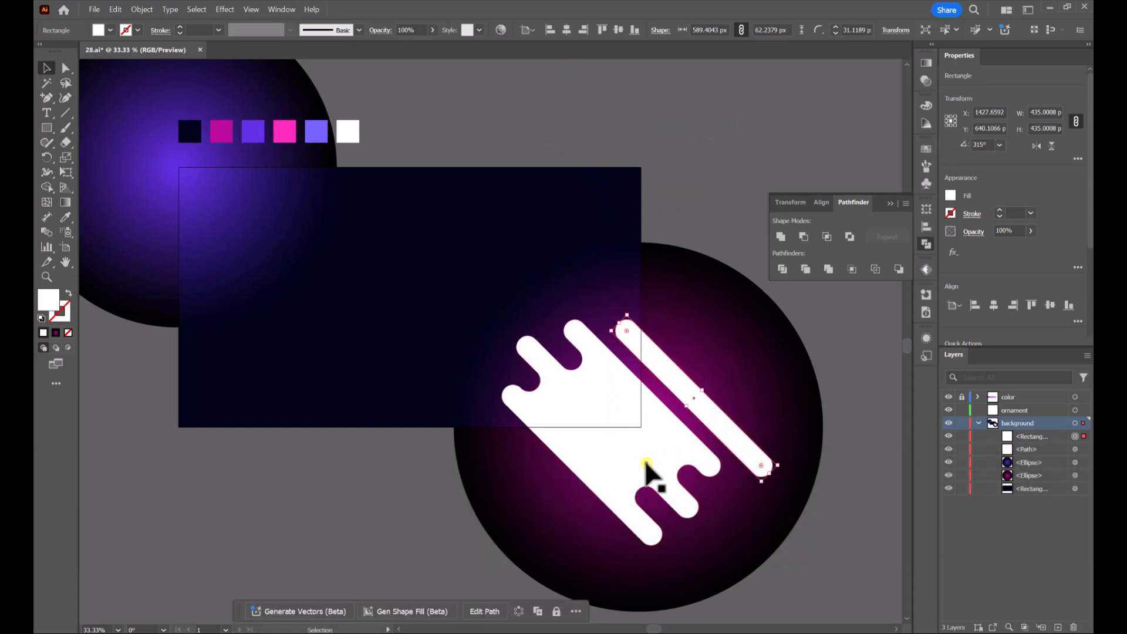
Duplicate the slanted bar and place the copy parallel to the united shape along its lower-left side
click(646, 464)
click(701, 413)
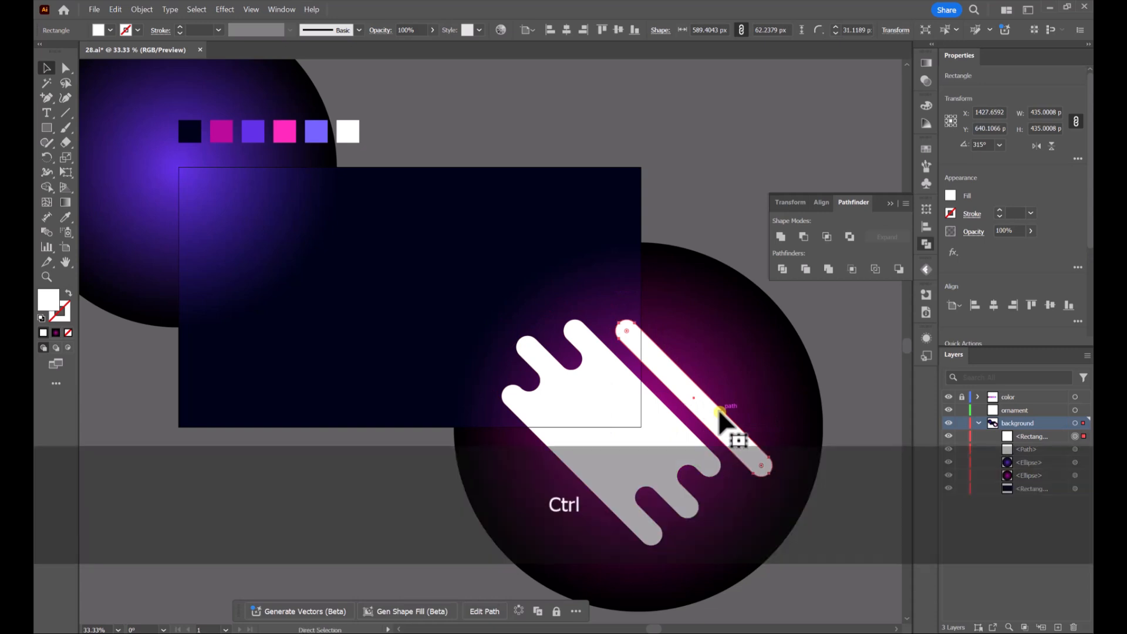
key(ctrl+v)
drag(468, 381, 499, 460)
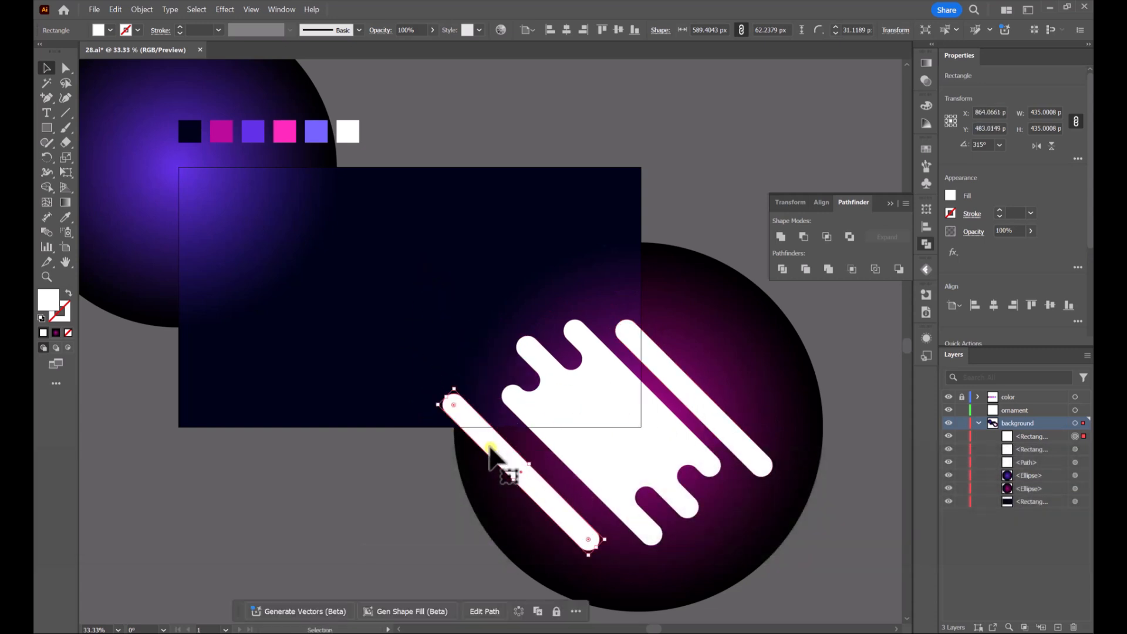
click(699, 217)
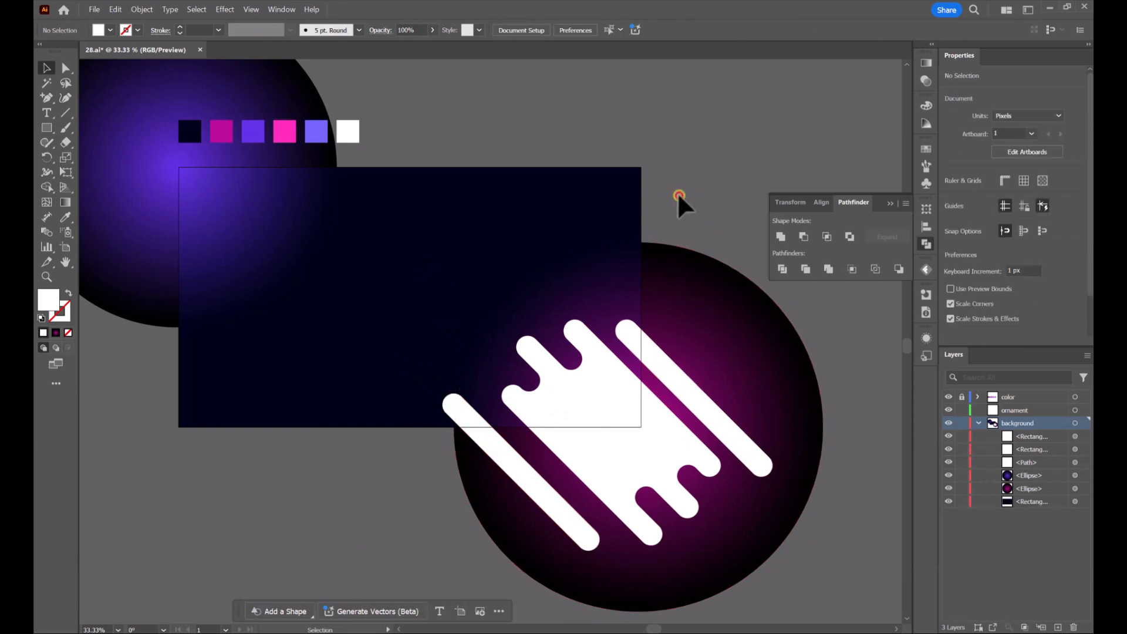
Swap fill and stroke on the united shape and both bars to turn them into unfilled white outlines
click(581, 449)
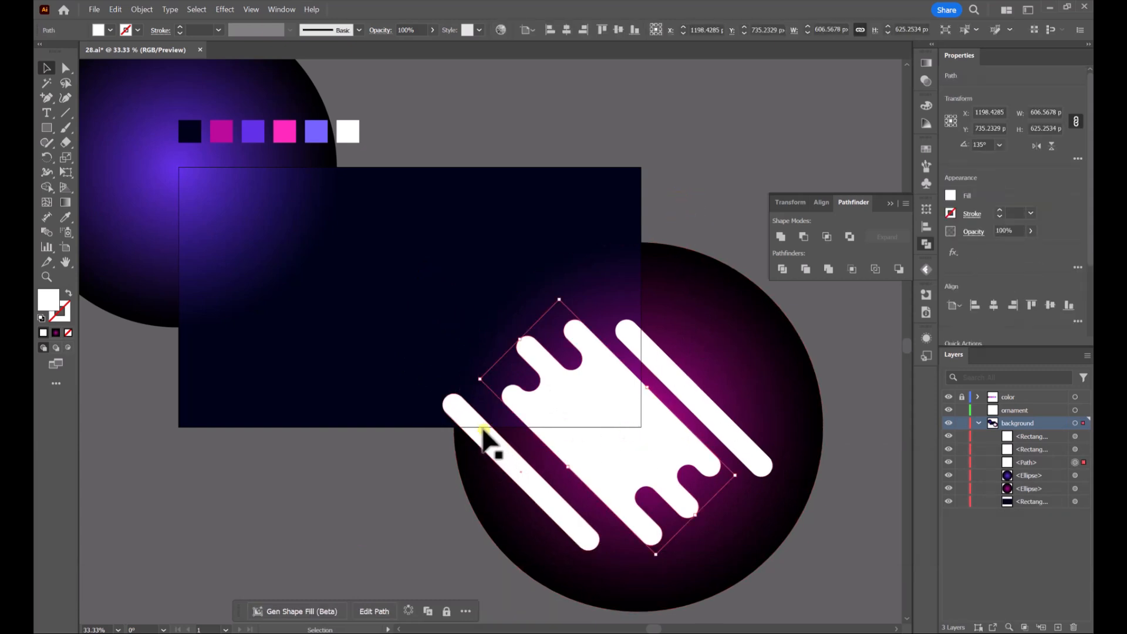
shift+click(469, 417)
shift+click(656, 363)
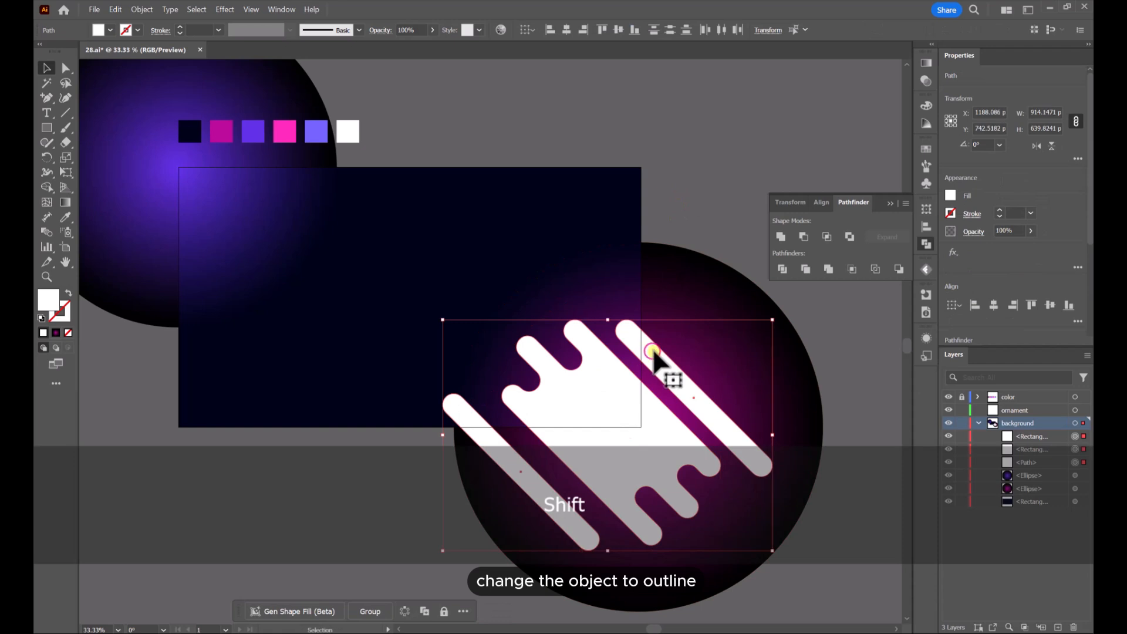
click(67, 295)
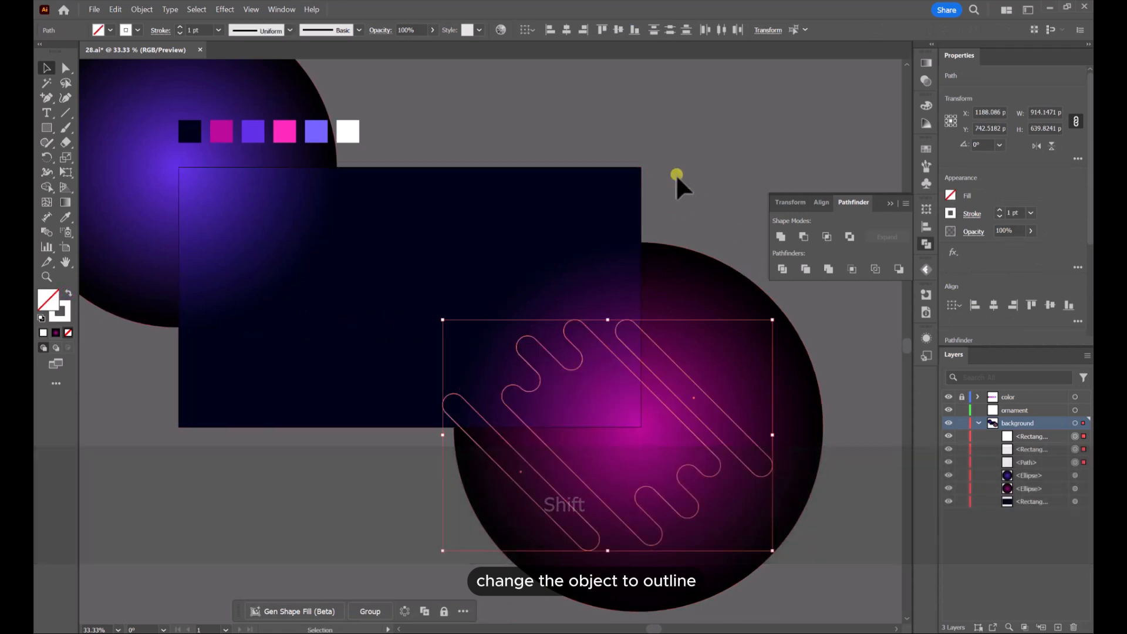
click(680, 154)
Duplicate the outlined bar on the upper-right side and place the copy inside the united shape, extending past its lower end
click(680, 370)
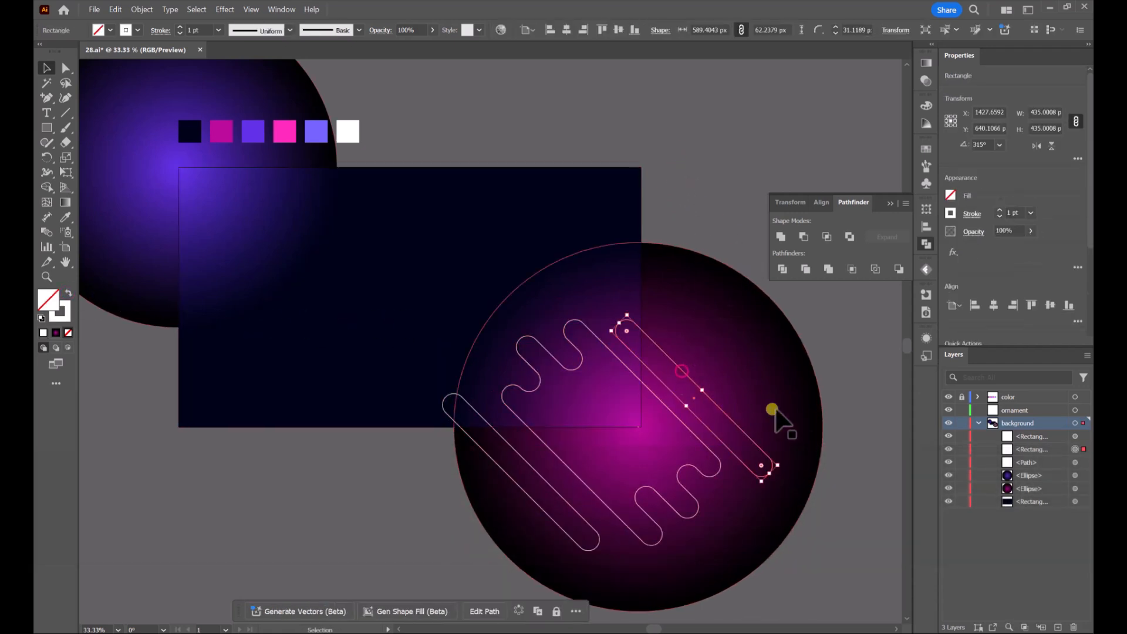
key(ctrl+c)
key(ctrl+v)
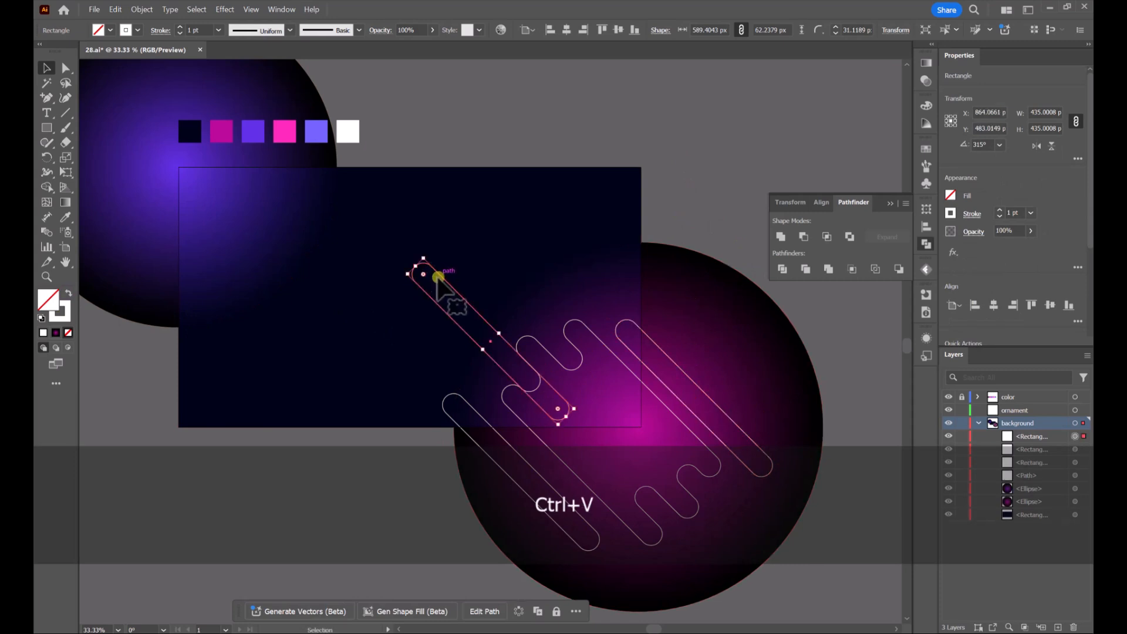
drag(443, 280, 616, 406)
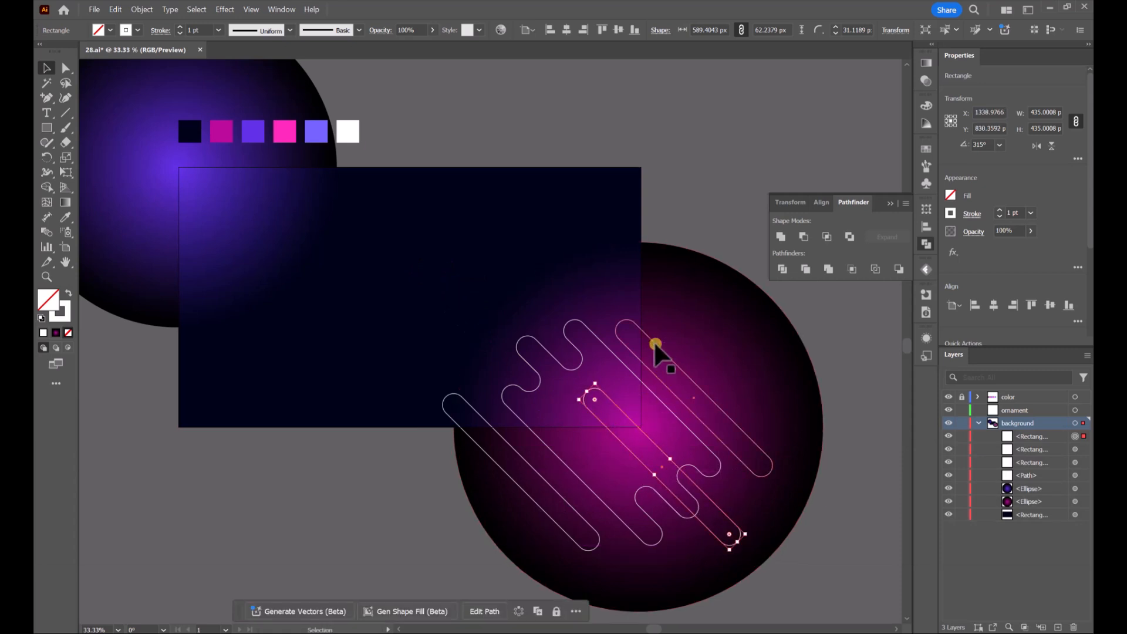
click(597, 387)
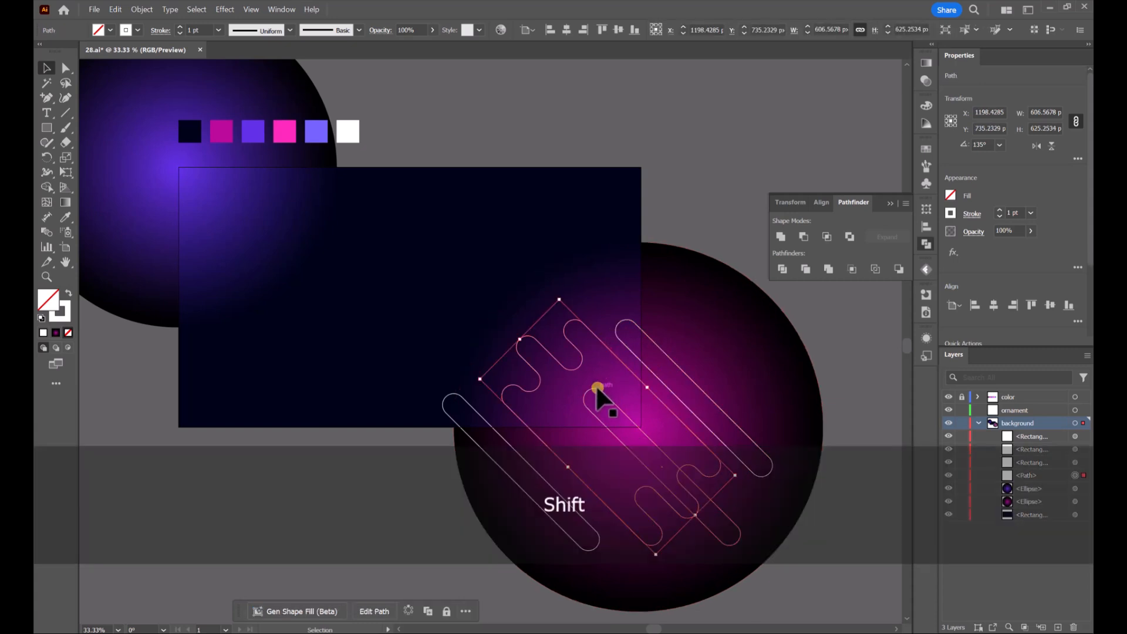
shift+click(480, 414)
shift+click(478, 411)
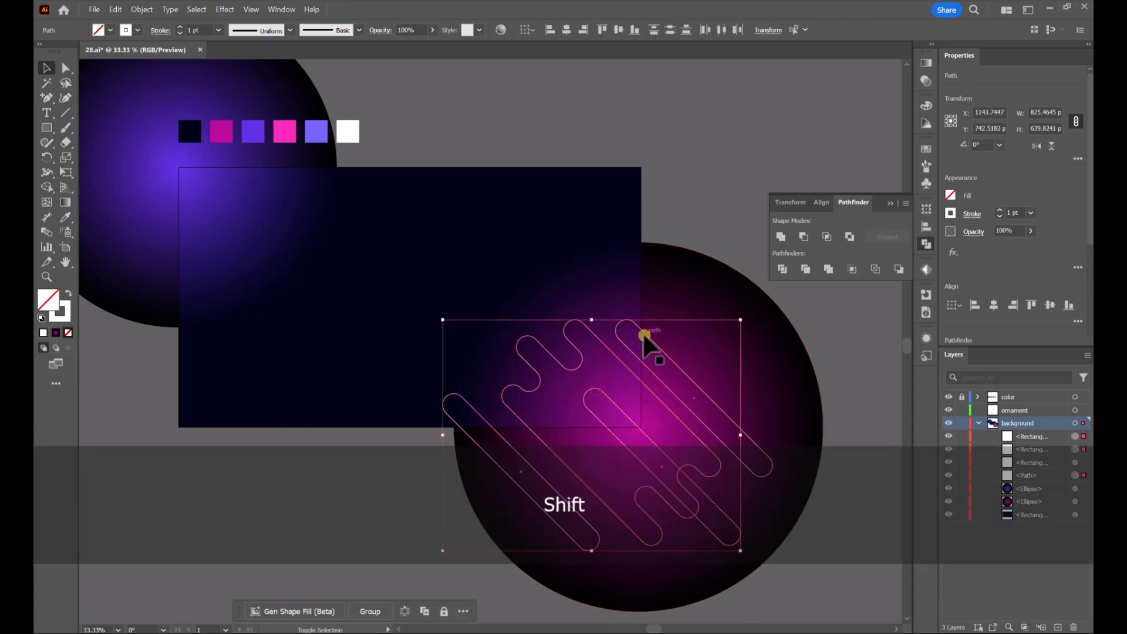
right_click(569, 352)
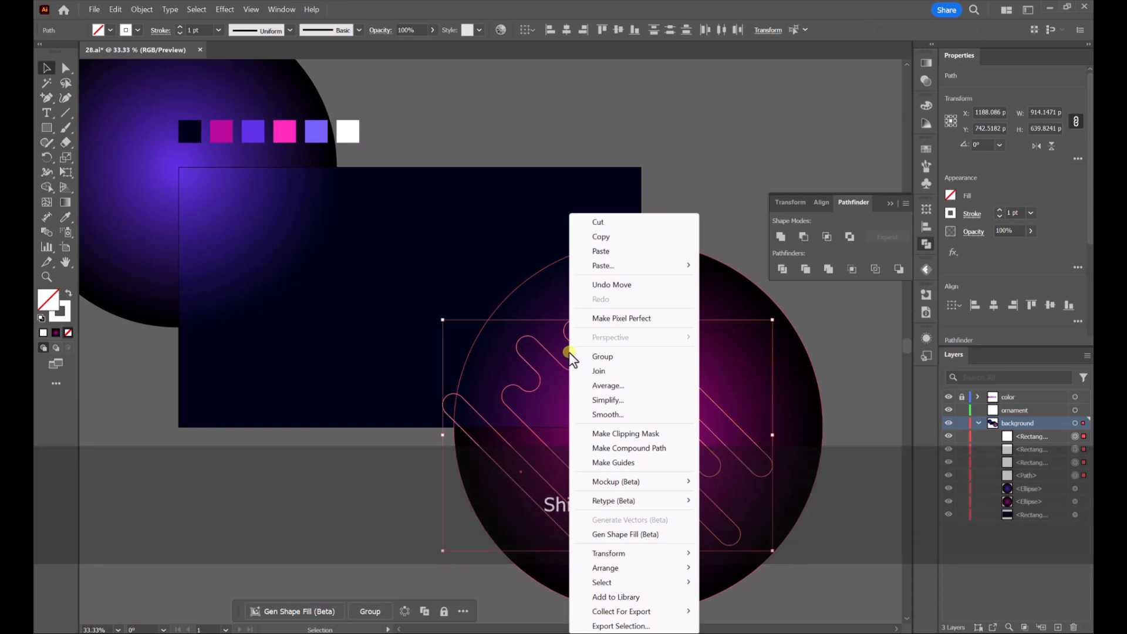
click(656, 144)
Draw an outlined circle about 76 px wide between the lower-left bar and the united shape's upper end
drag(47, 129, 88, 158)
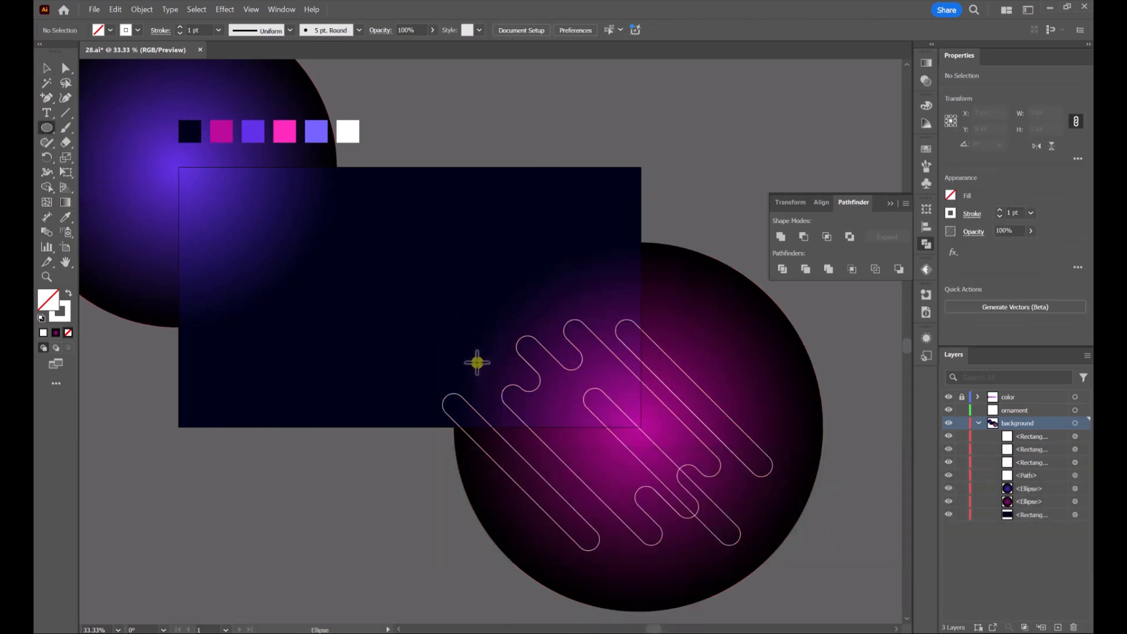
drag(478, 363, 501, 392)
key(v)
click(598, 114)
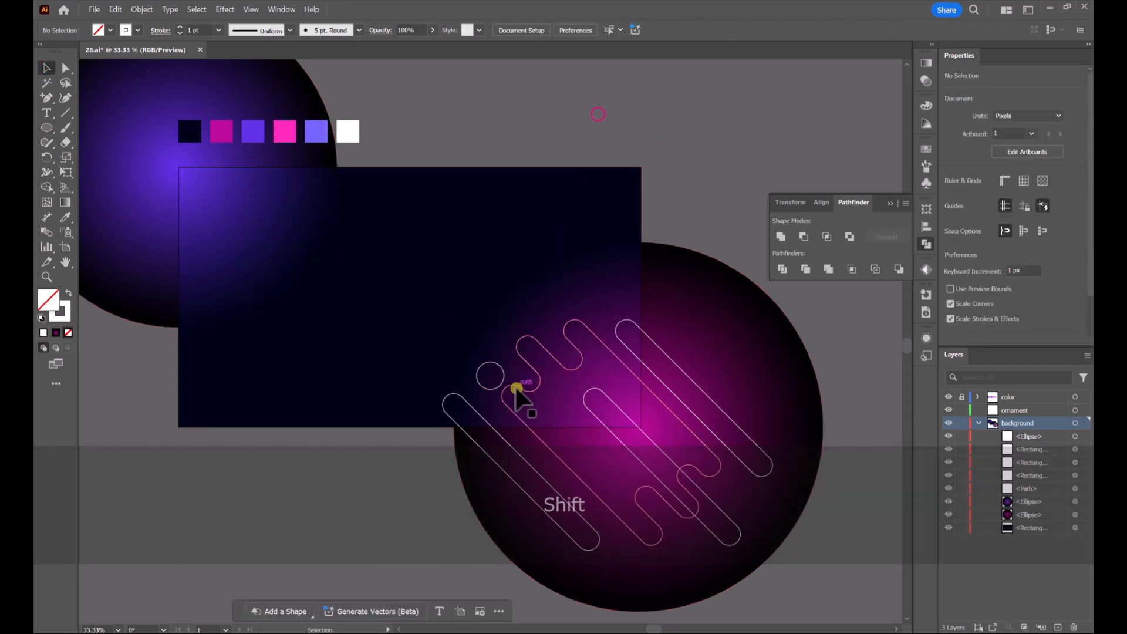
Shrink the circle to about 65 px and copy the united shape's stroke style onto it with the Eyedropper
click(501, 372)
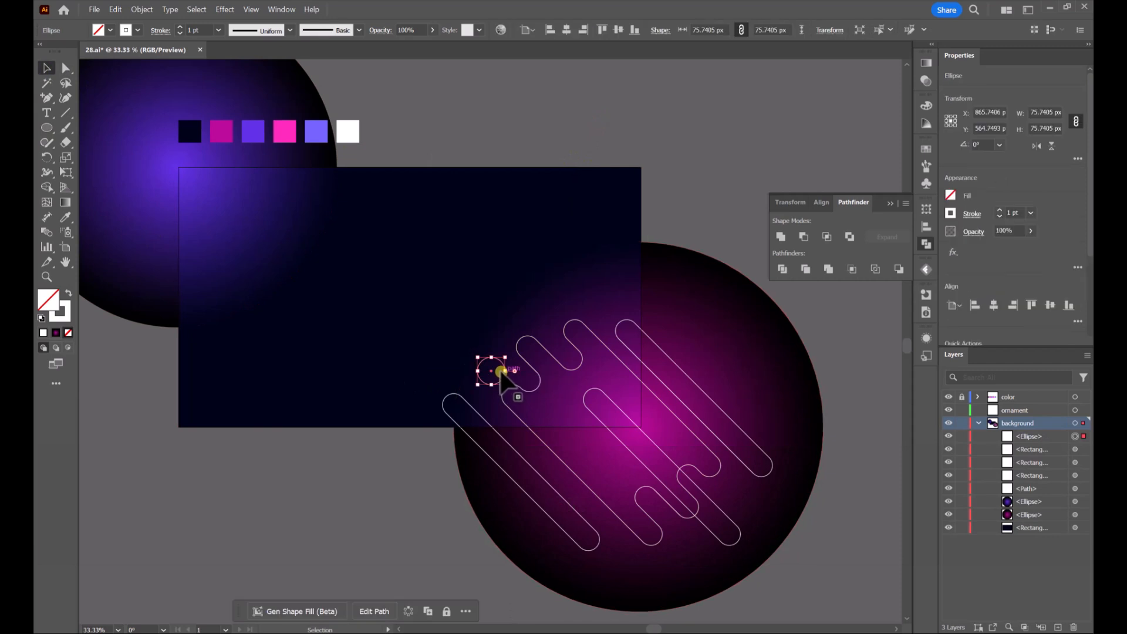
scroll(501, 372, up, 3)
drag(511, 327, 497, 351)
click(66, 218)
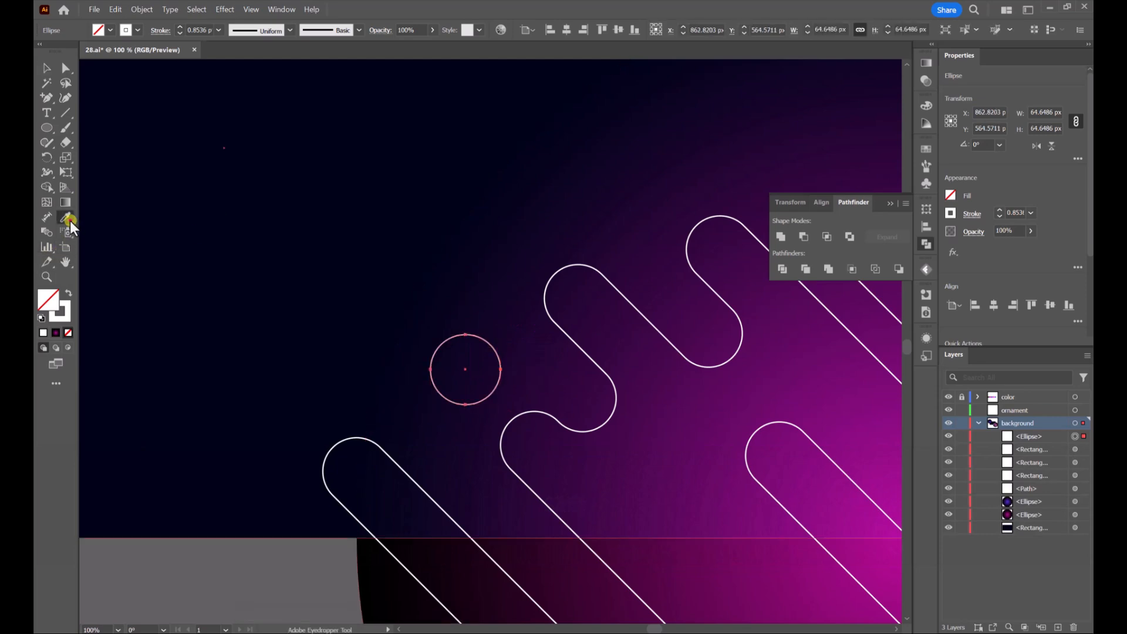
click(587, 275)
click(47, 67)
alt+scroll(130, 156, down, 3)
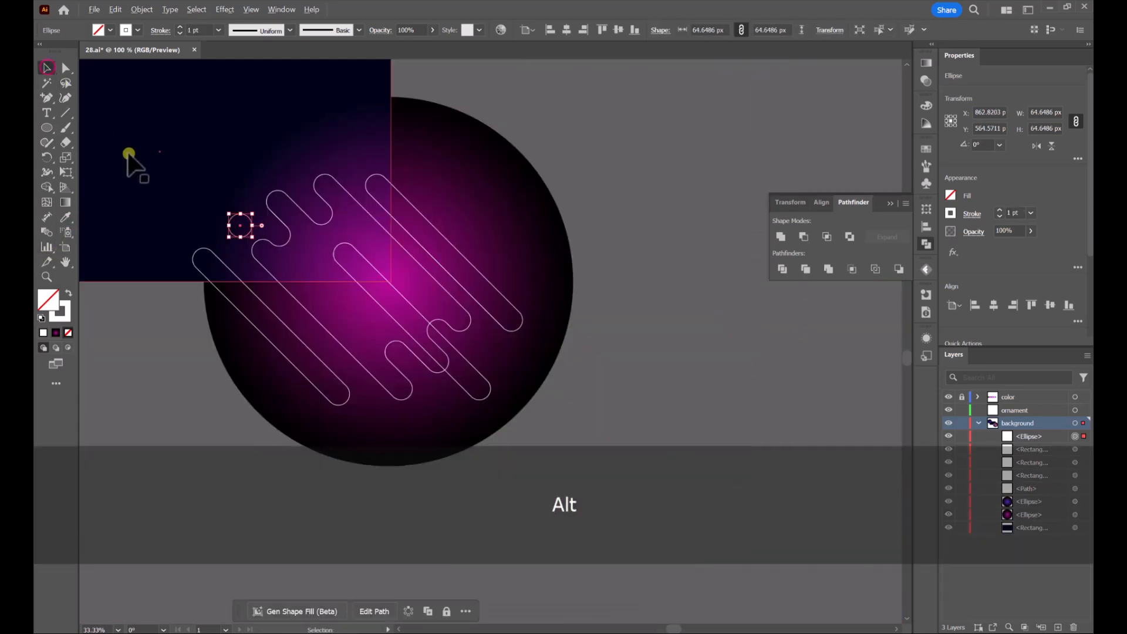
click(568, 125)
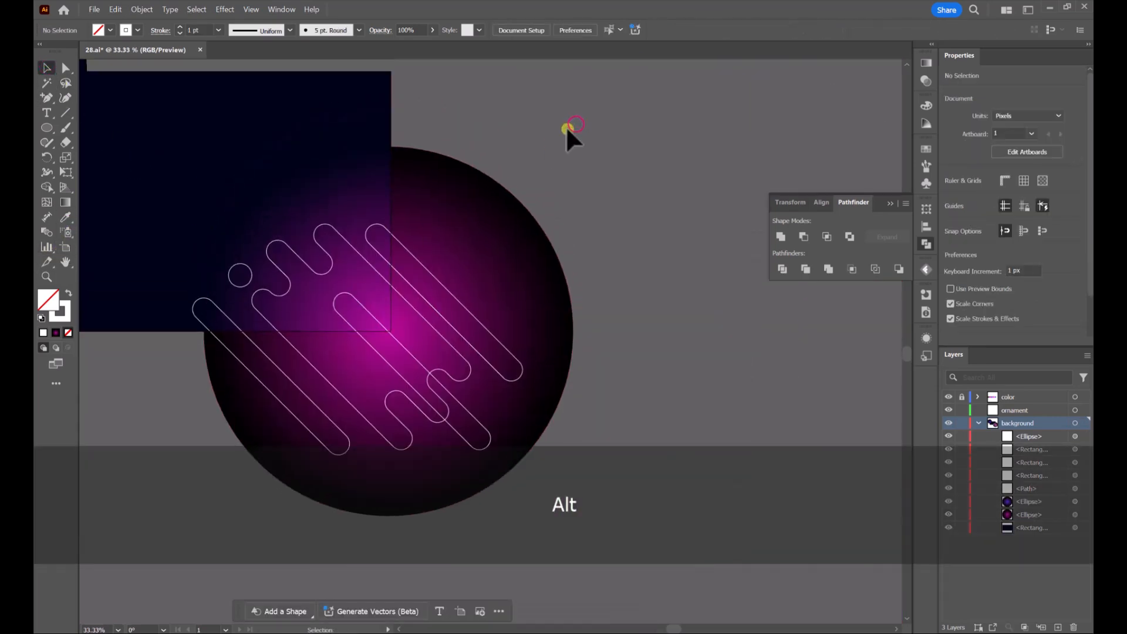
Duplicate the circle and place the copy just above the upper ends of the united shape and the upper-right bar
click(249, 284)
key(ctrl+c)
key(ctrl+v)
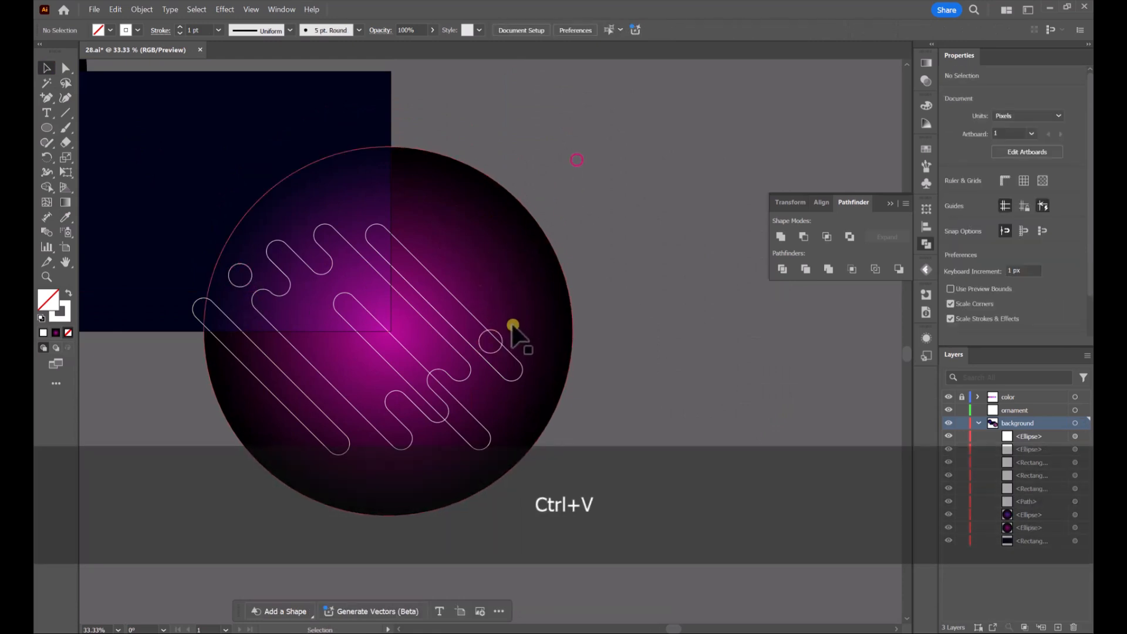
drag(513, 327, 367, 217)
click(501, 144)
Duplicate the upper circle, move the copy into the upper-left part of the united shape and shrink it to about 45 px
key(space)
drag(443, 142, 552, 169)
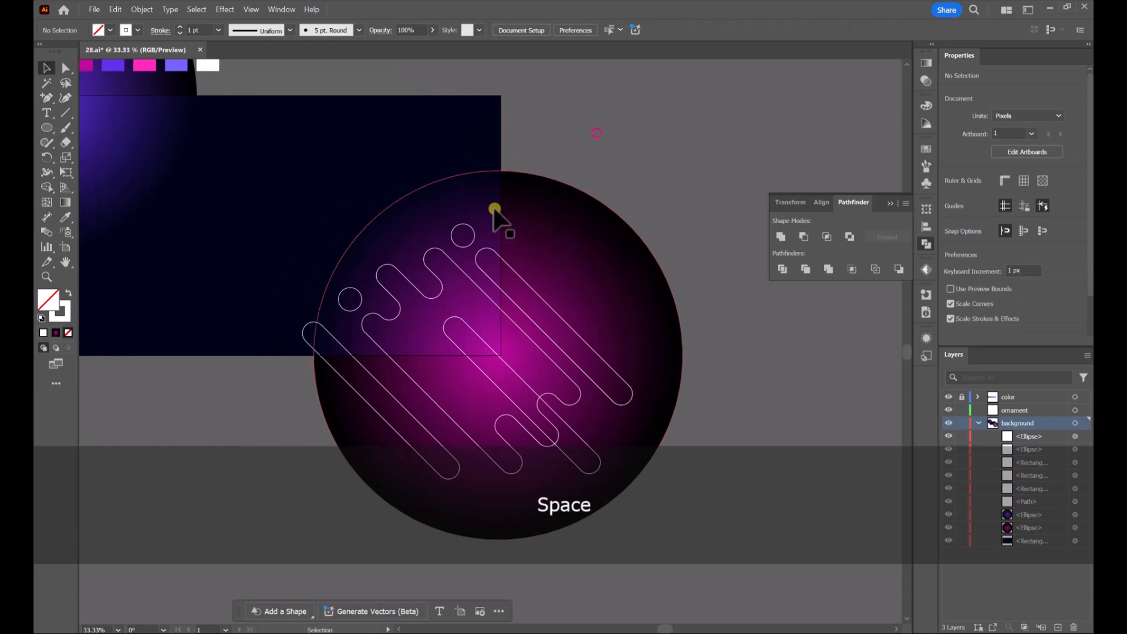
click(473, 232)
key(ctrl+c)
key(ctrl+v)
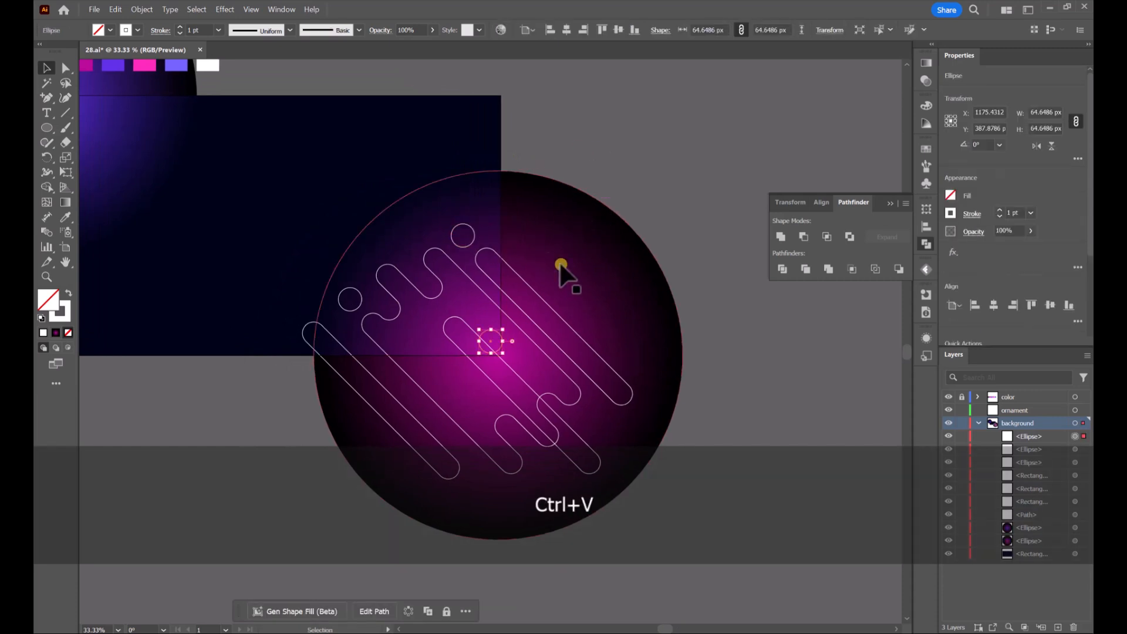
drag(498, 348, 438, 273)
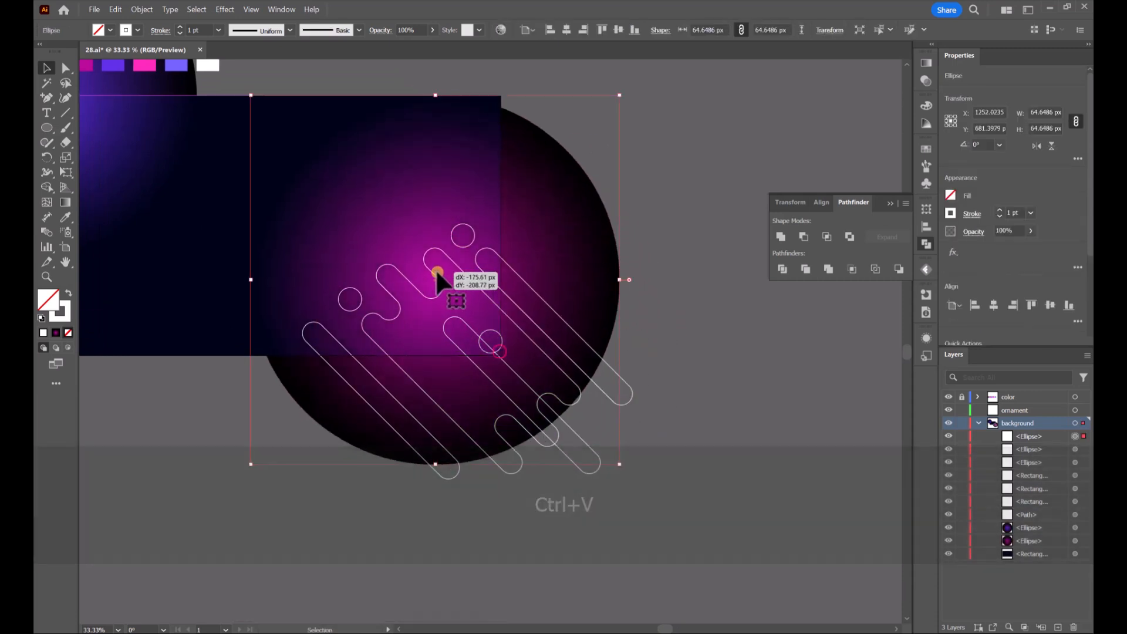
key(ctrl+z)
click(649, 246)
drag(501, 342, 421, 342)
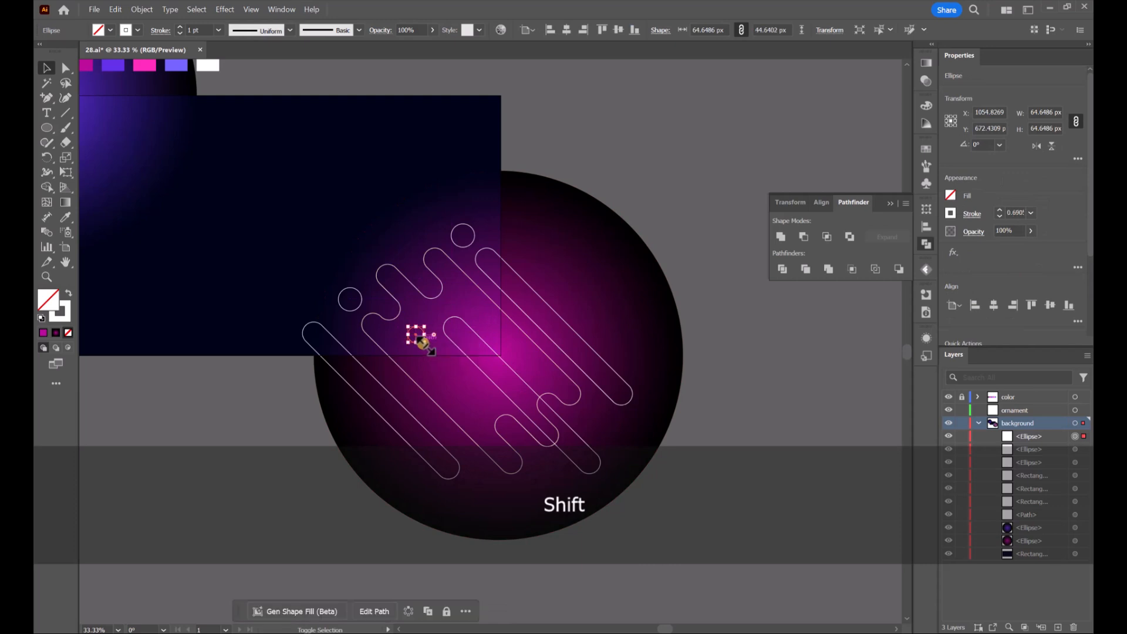
Match the small inner circle's stroke to the united shape's 1 pt outline with the Eyedropper
click(66, 221)
click(460, 290)
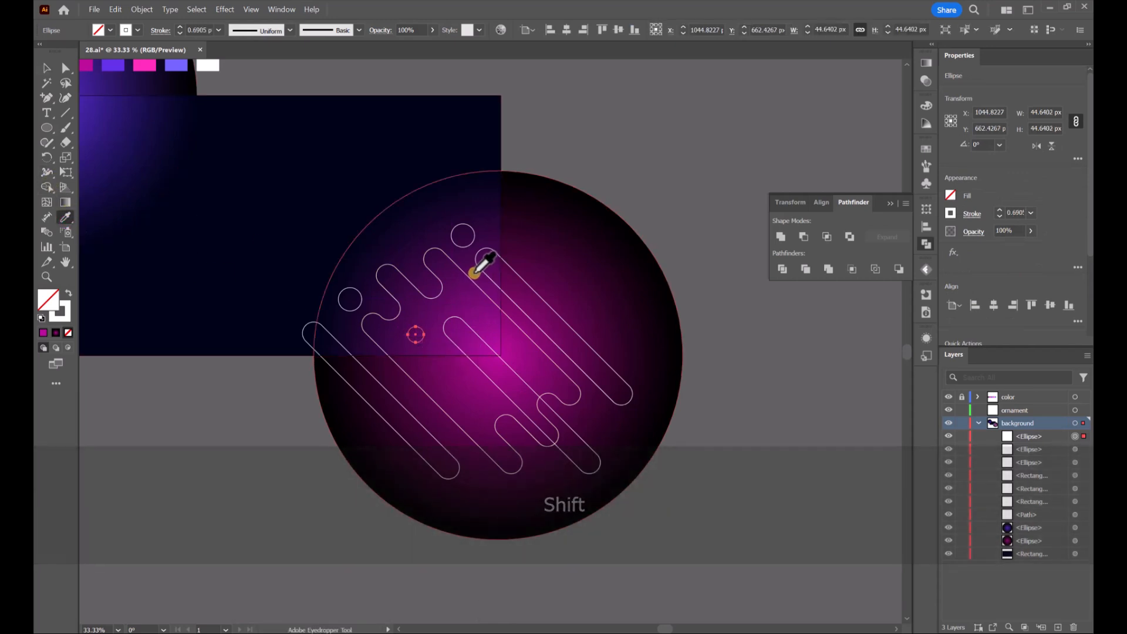
click(47, 68)
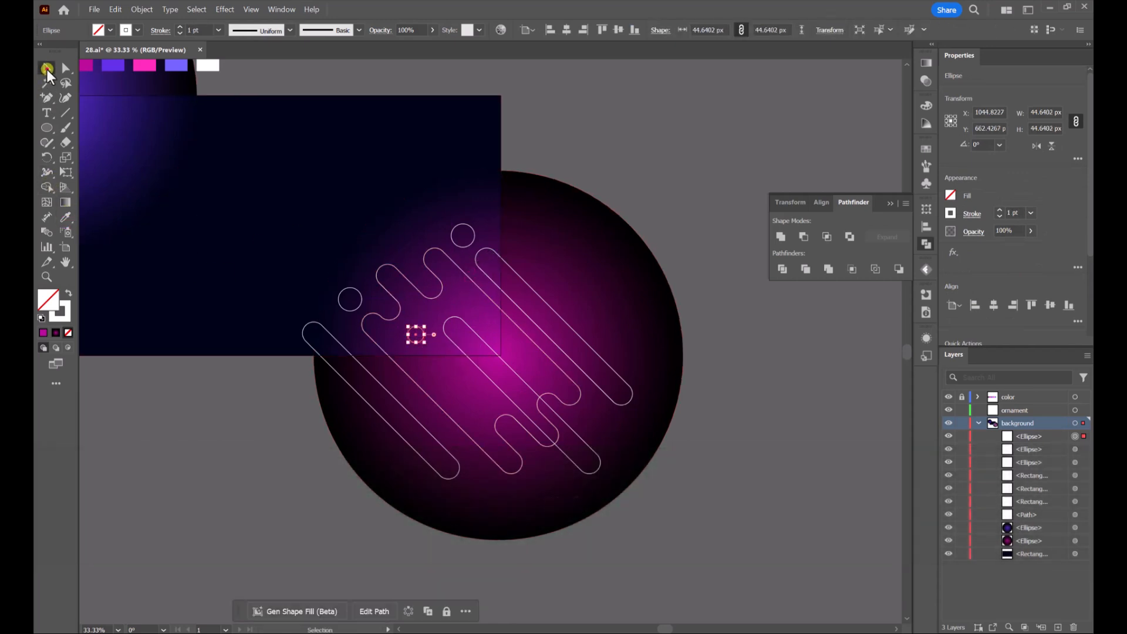
Shift the small inner circle slightly within the upper-left part of the united shape
click(568, 124)
drag(427, 335, 458, 340)
scroll(416, 335, up, 6)
scroll(458, 339, down, 6)
click(612, 180)
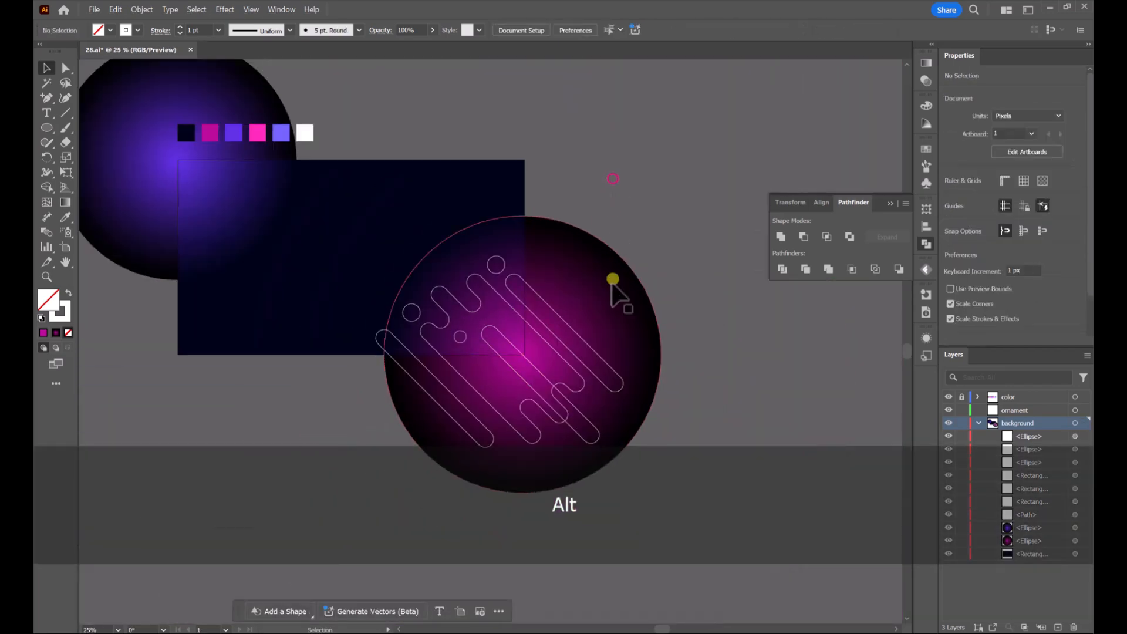
Group all the ornament outlines without the magenta glow circle and move the group slightly to about X 1198 px, Y 720 px
drag(655, 424, 402, 252)
shift+click(518, 223)
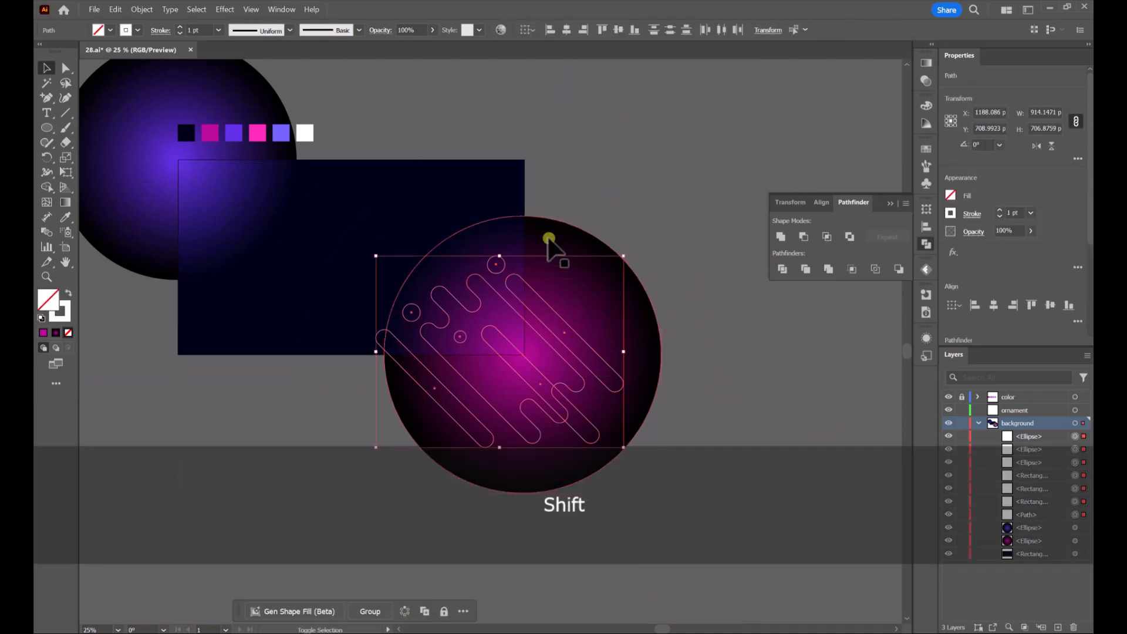
shift+click(535, 295)
right_click(530, 290)
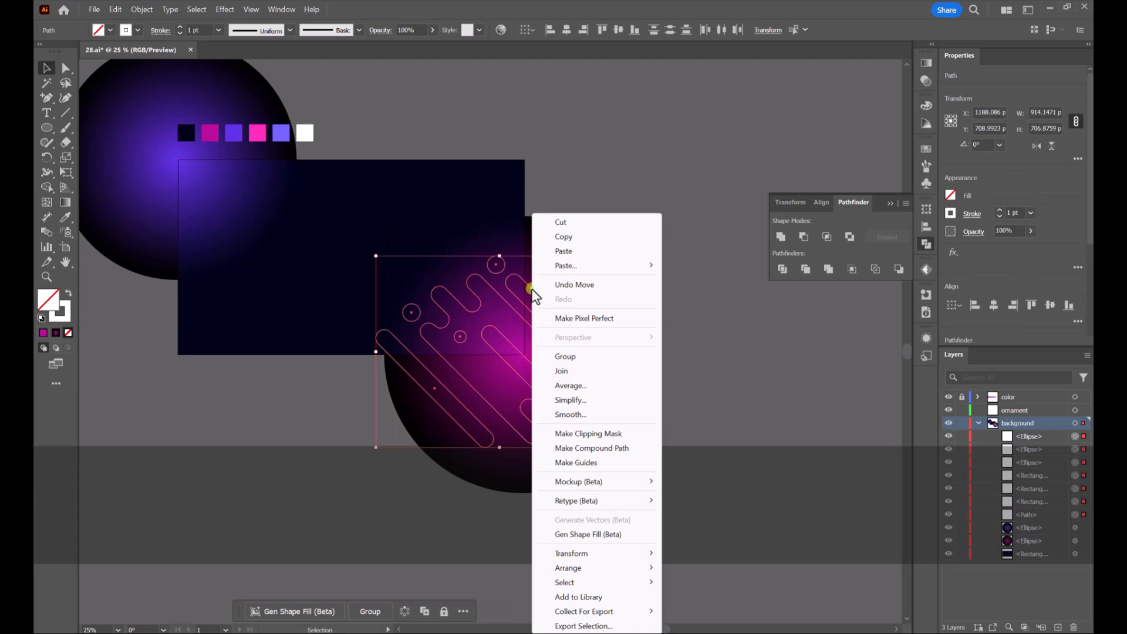
click(561, 357)
drag(553, 315, 559, 318)
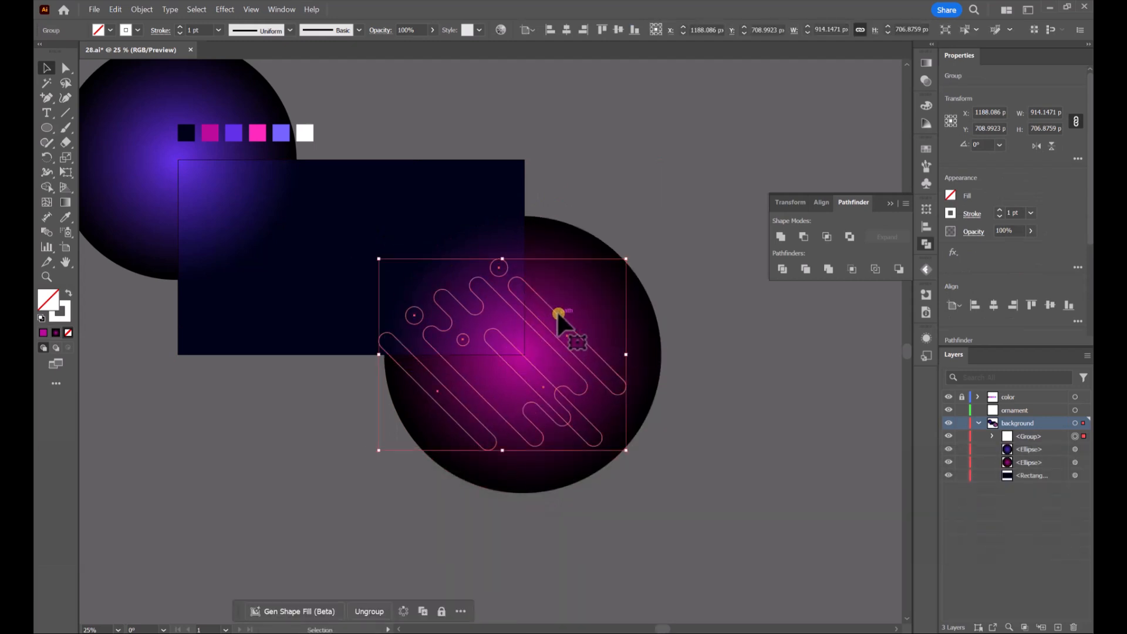
click(561, 181)
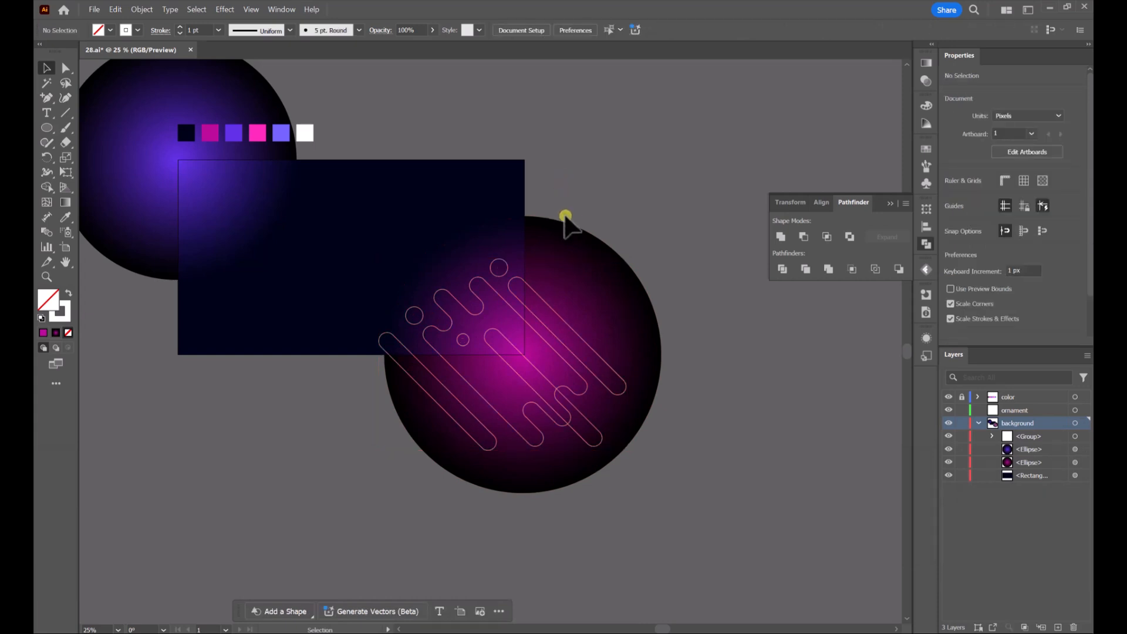
Copy the outline group and paste a duplicate in place, exactly over the original
click(535, 294)
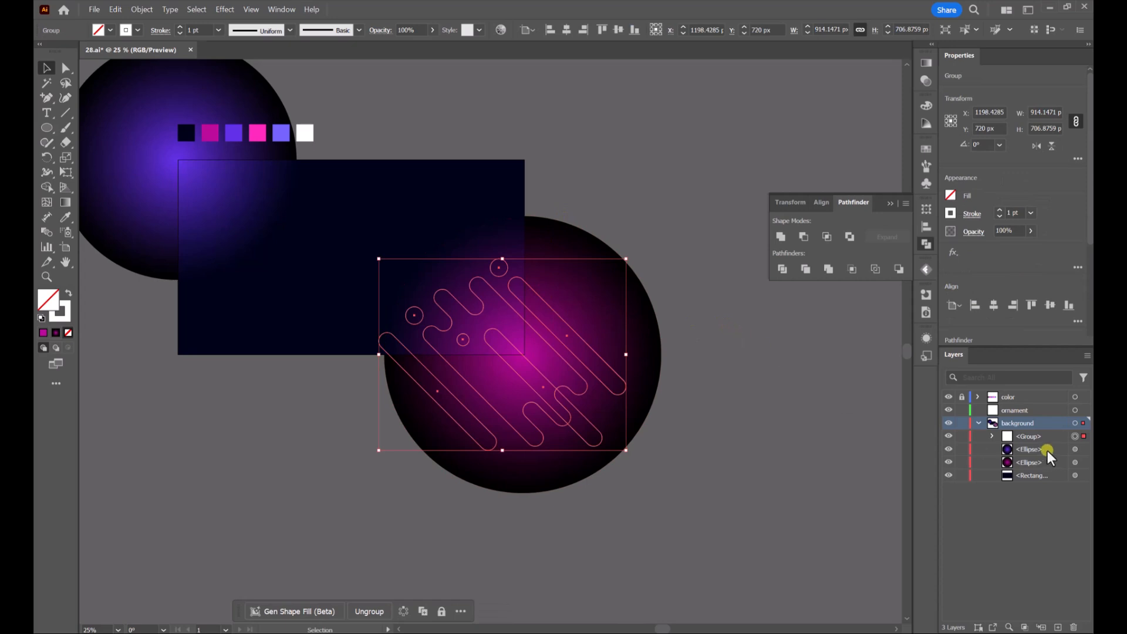
key(ctrl)
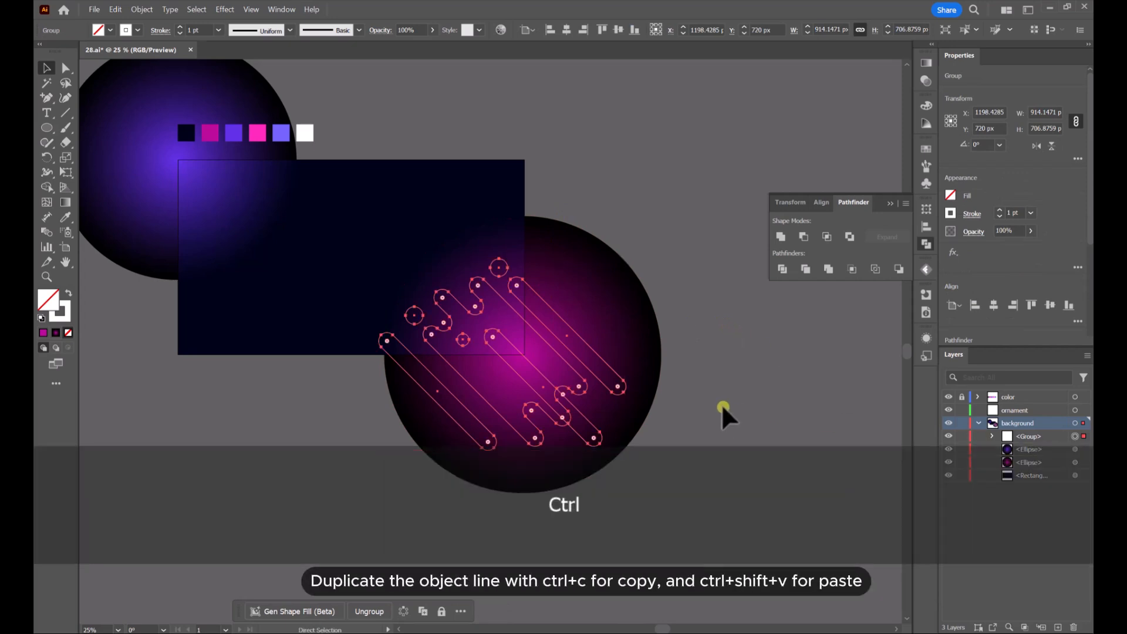
key(ctrl)
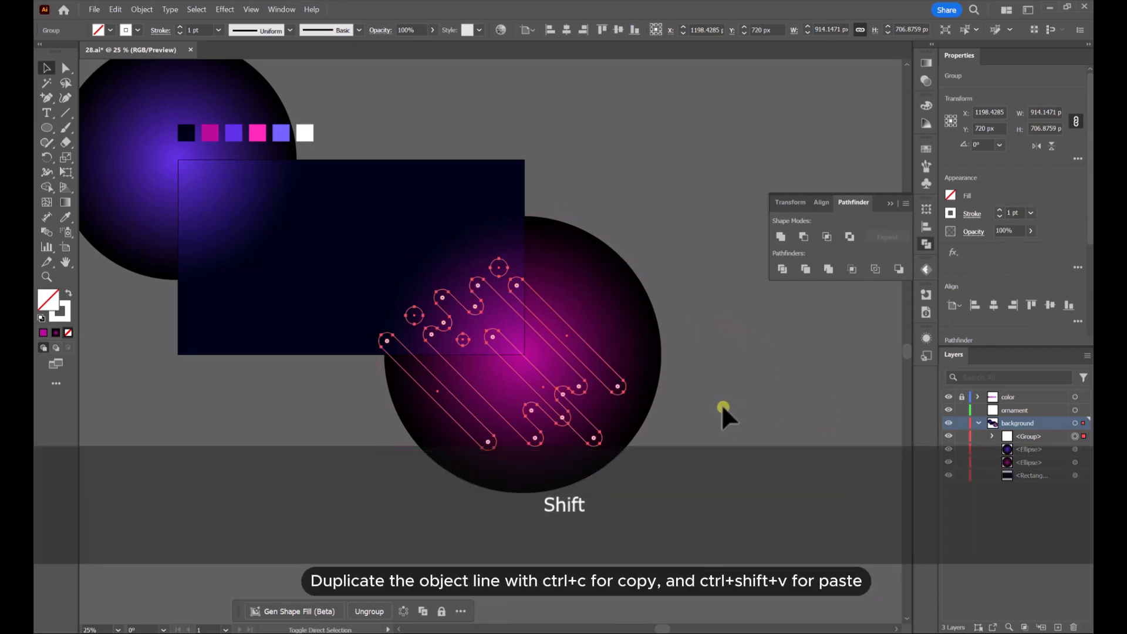
key(ctrl+shift+v)
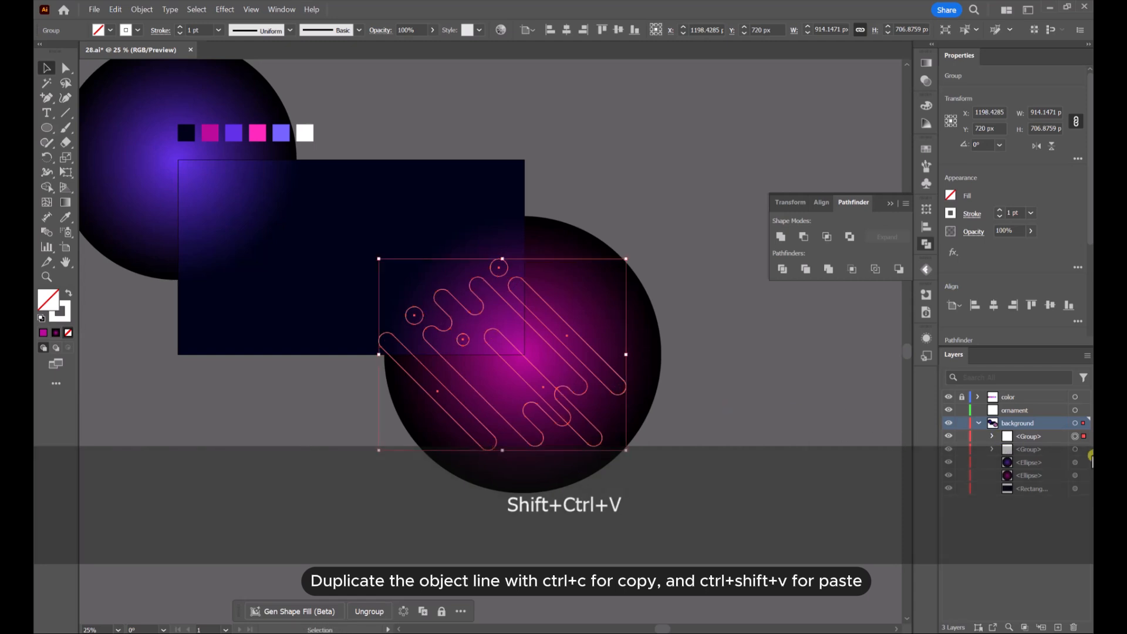
click(637, 153)
drag(534, 289, 611, 335)
key(ctrl+z)
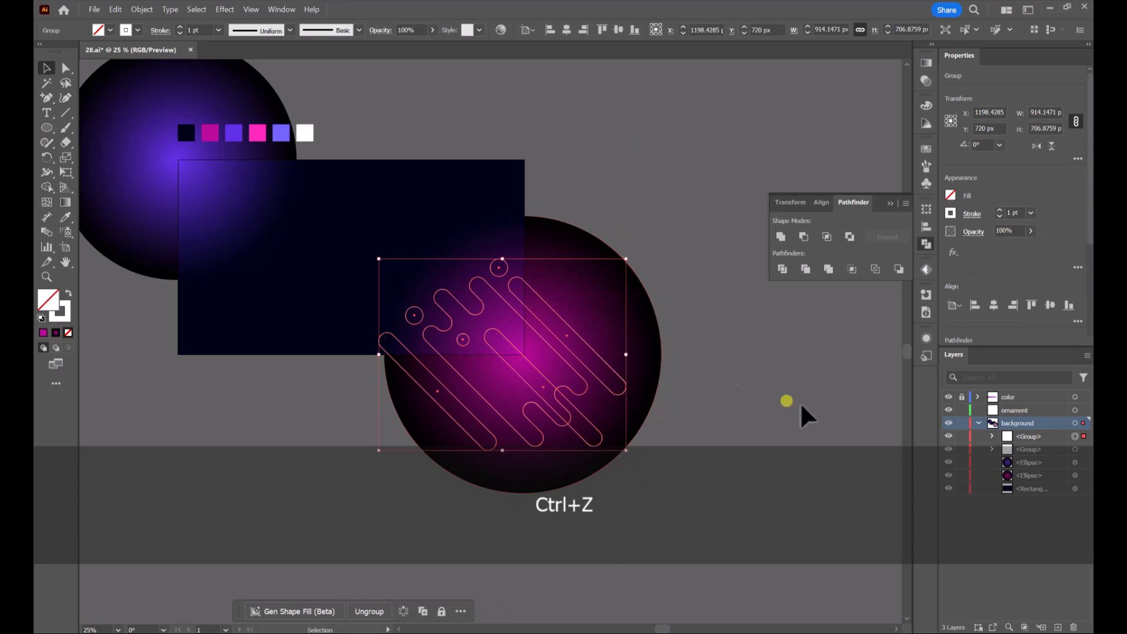
Give the lower outline group a 5 pt stroke in the bright pink of the palette swatch, with no fill
click(1082, 450)
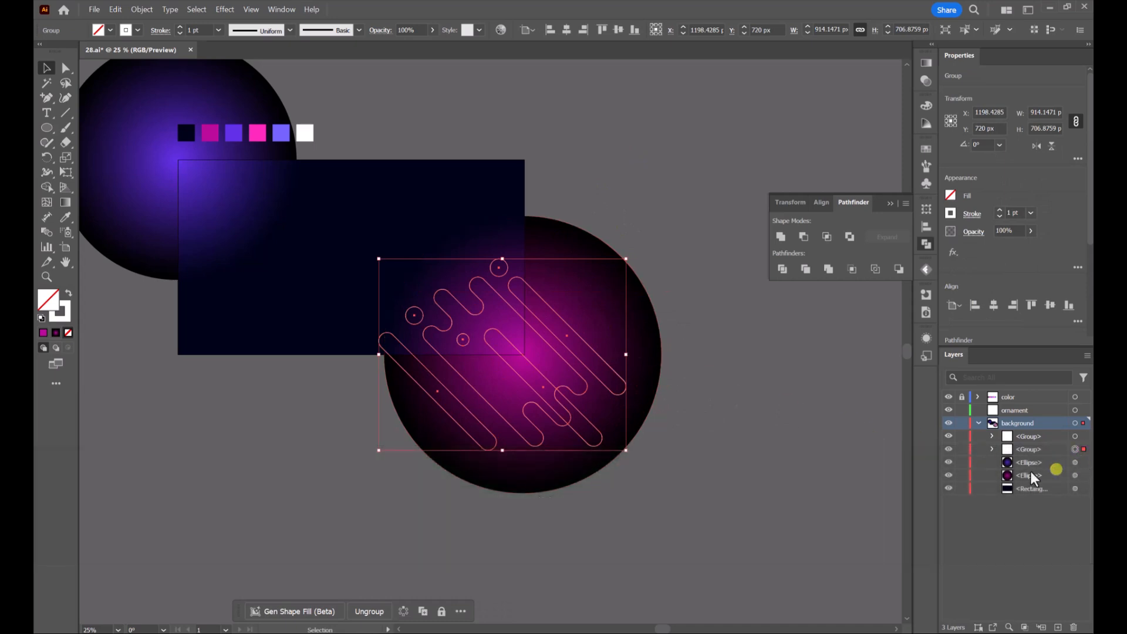
click(65, 220)
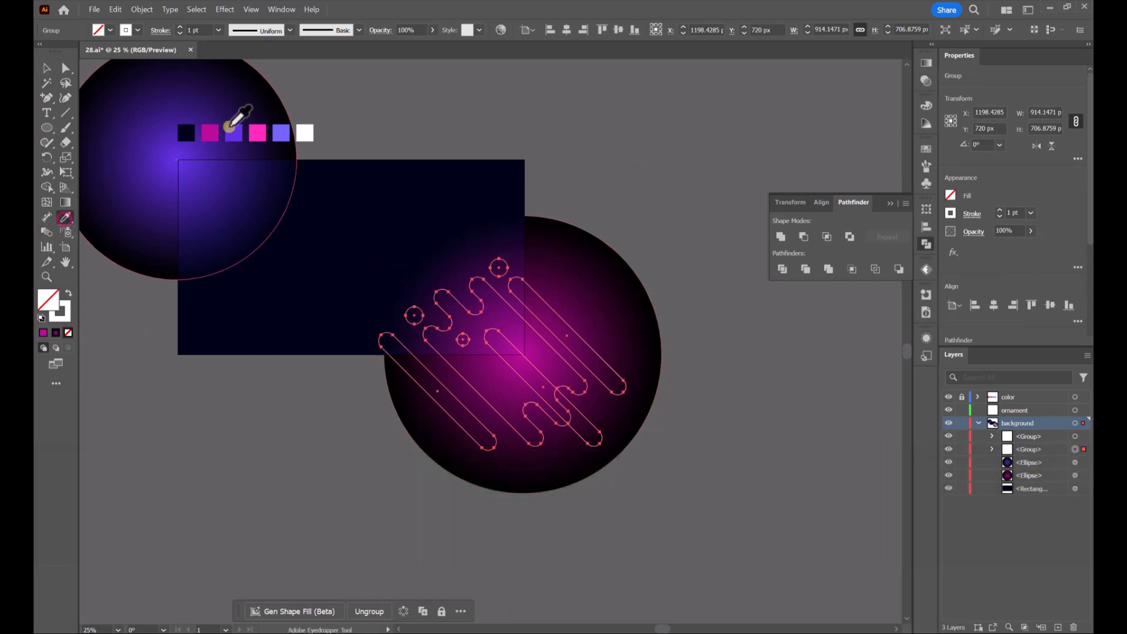
click(259, 133)
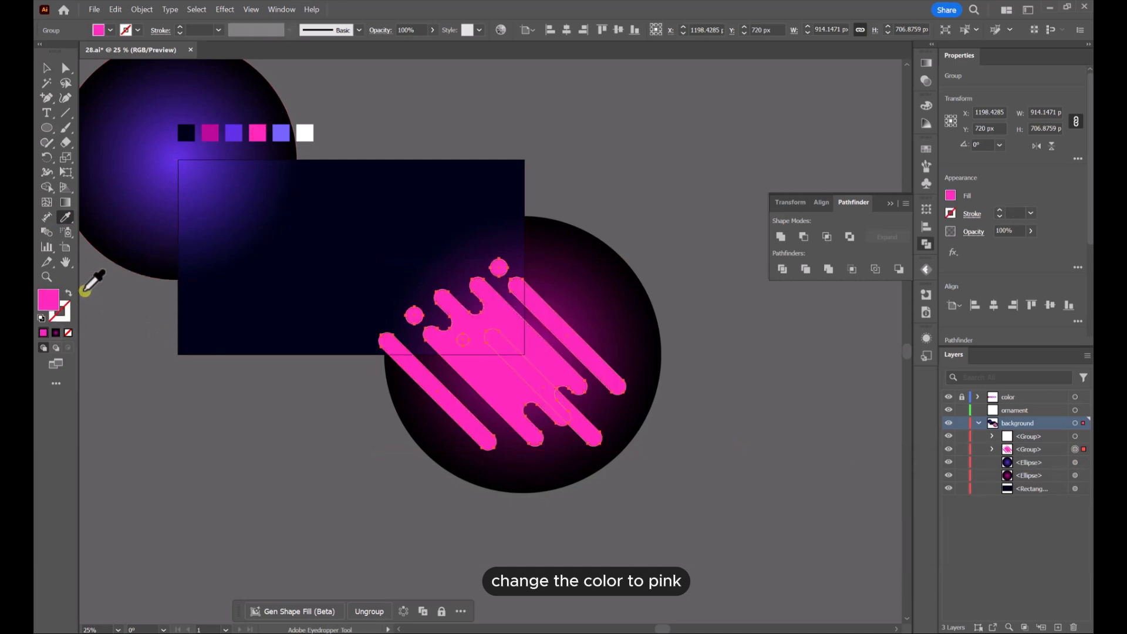
click(70, 293)
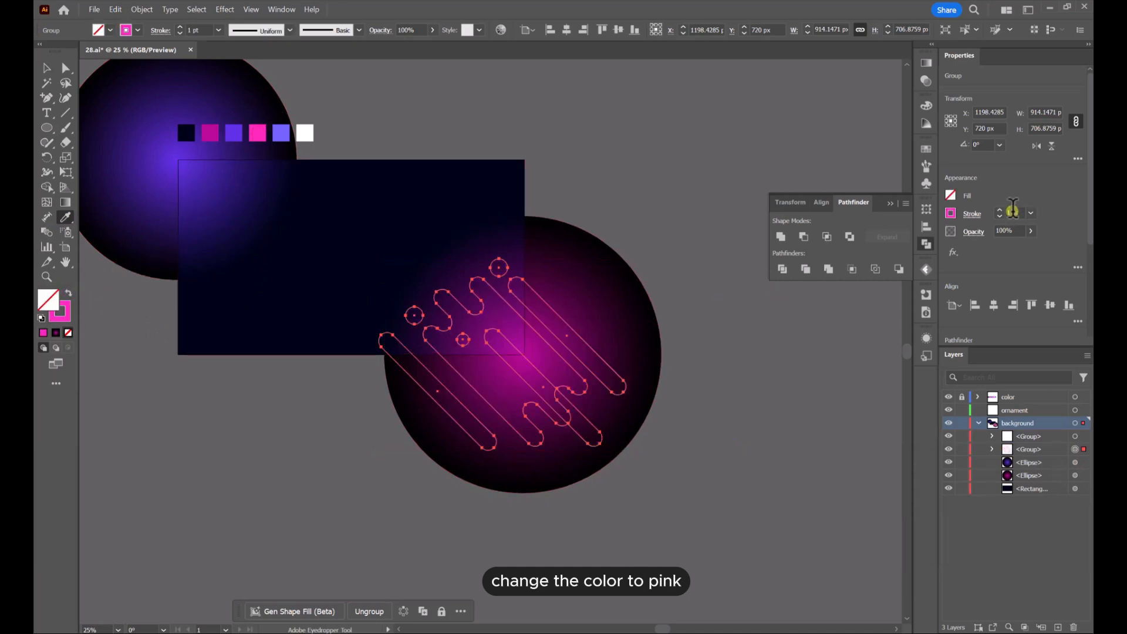
click(1000, 212)
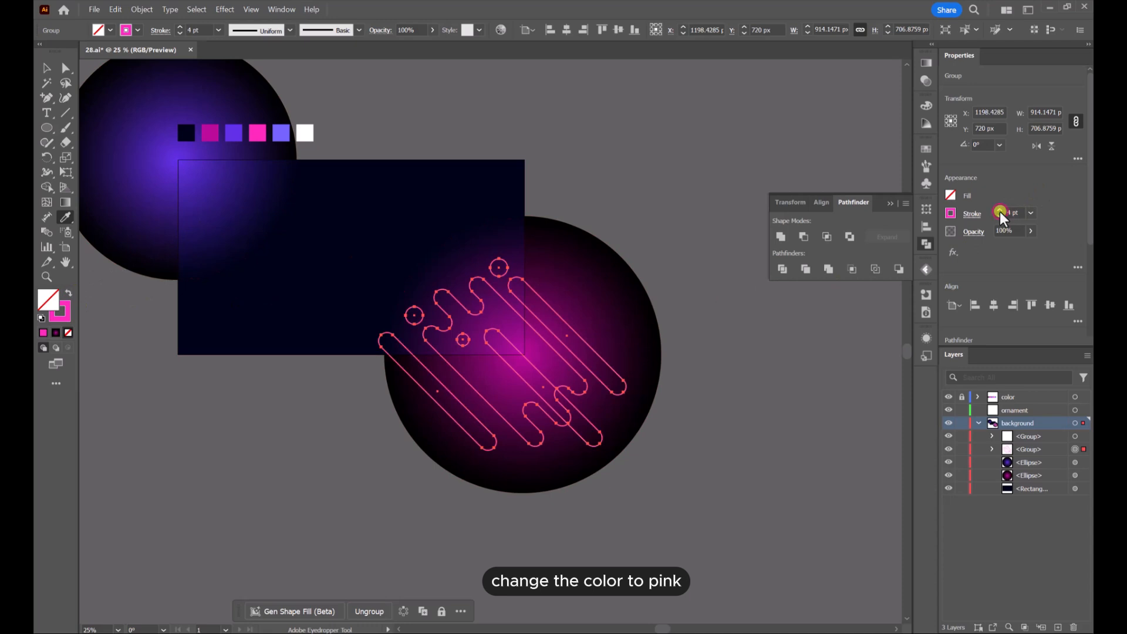
click(1000, 211)
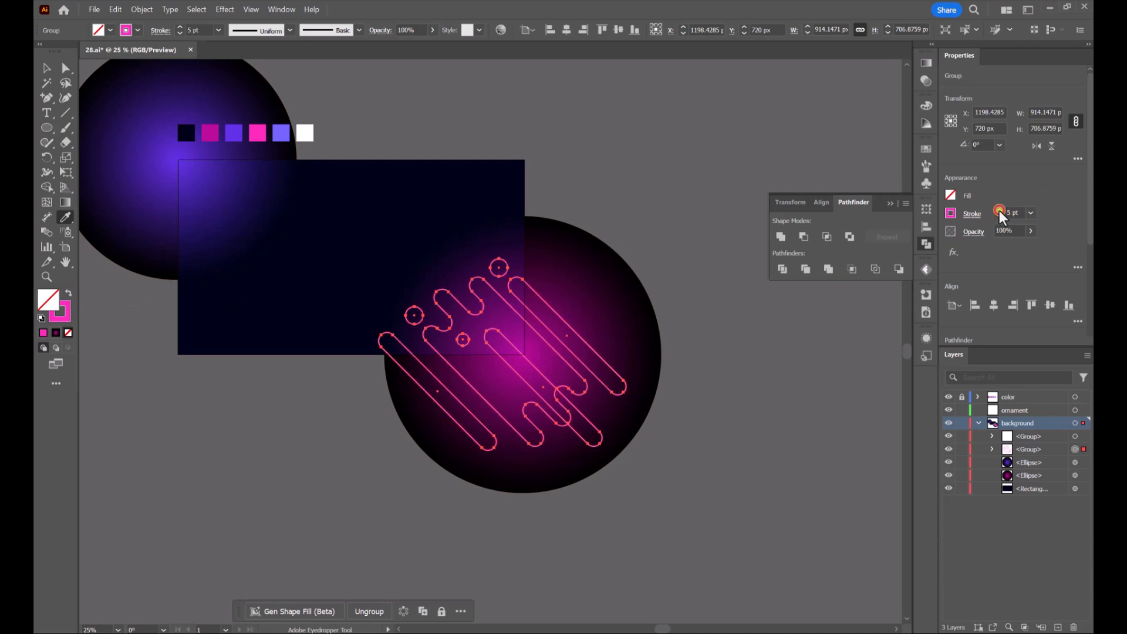
key(v)
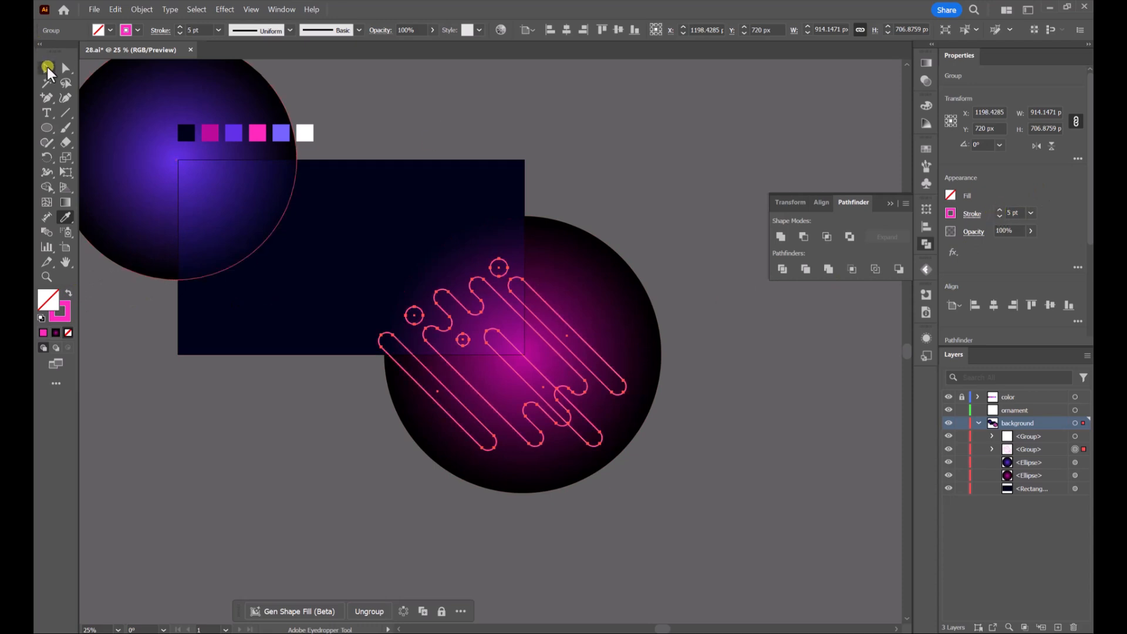
Apply a Gaussian Blur with a radius of about 8 px to the pink outline group
scroll(528, 276, up, 3)
scroll(529, 266, down, 1)
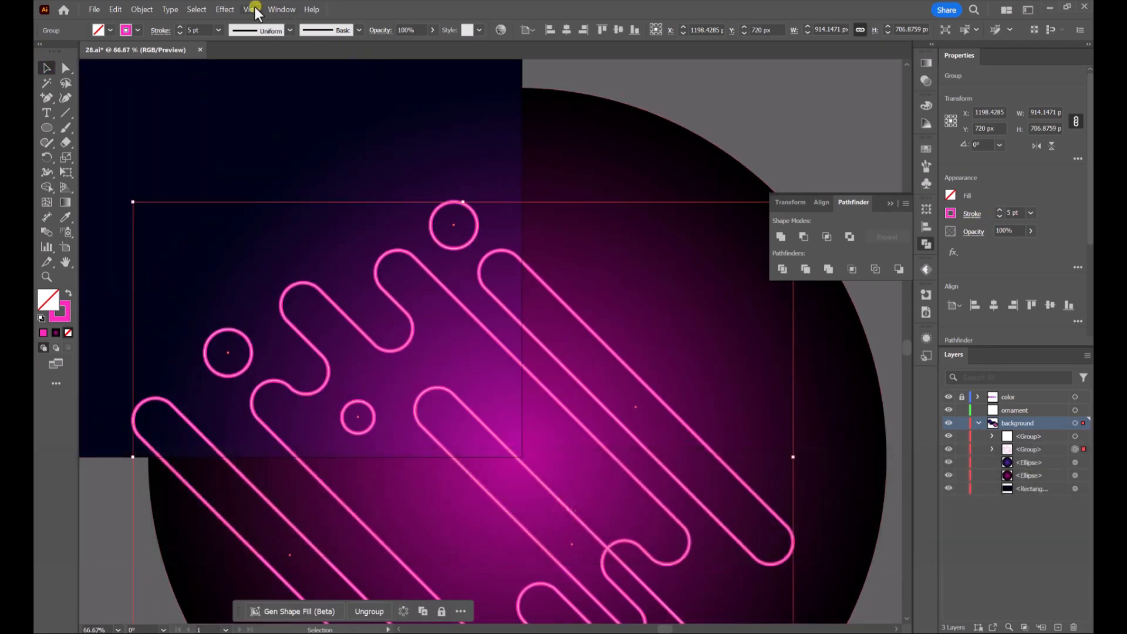
click(225, 10)
mouse_move(249, 249)
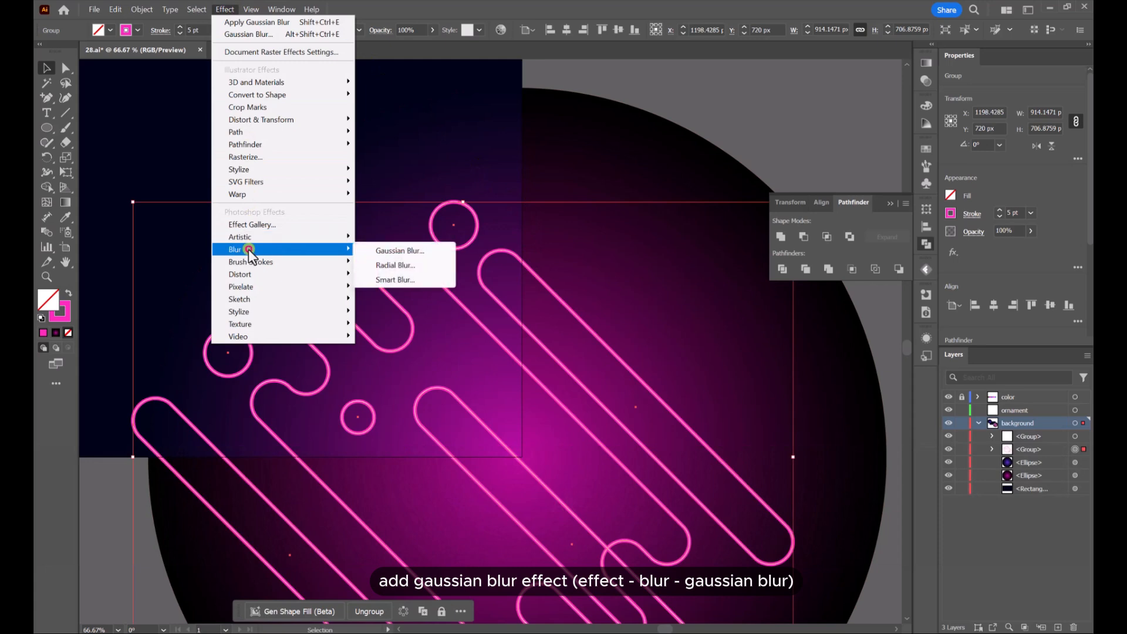
click(392, 251)
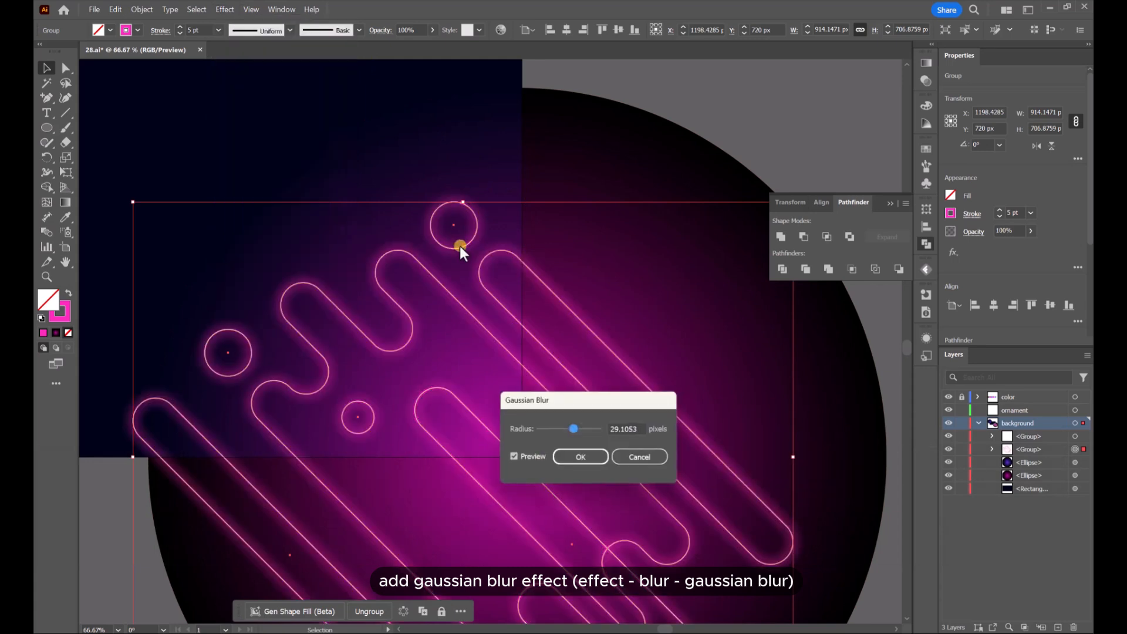
mouse_move(553, 429)
mouse_down()
mouse_move(541, 429)
mouse_move(564, 428)
mouse_up()
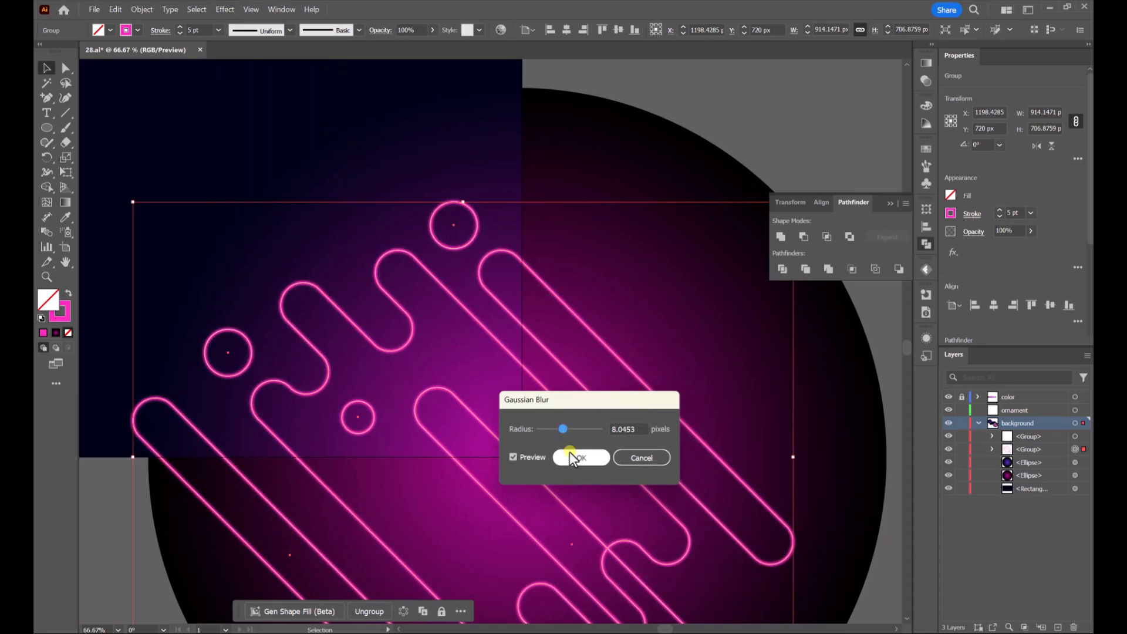
click(574, 455)
click(708, 124)
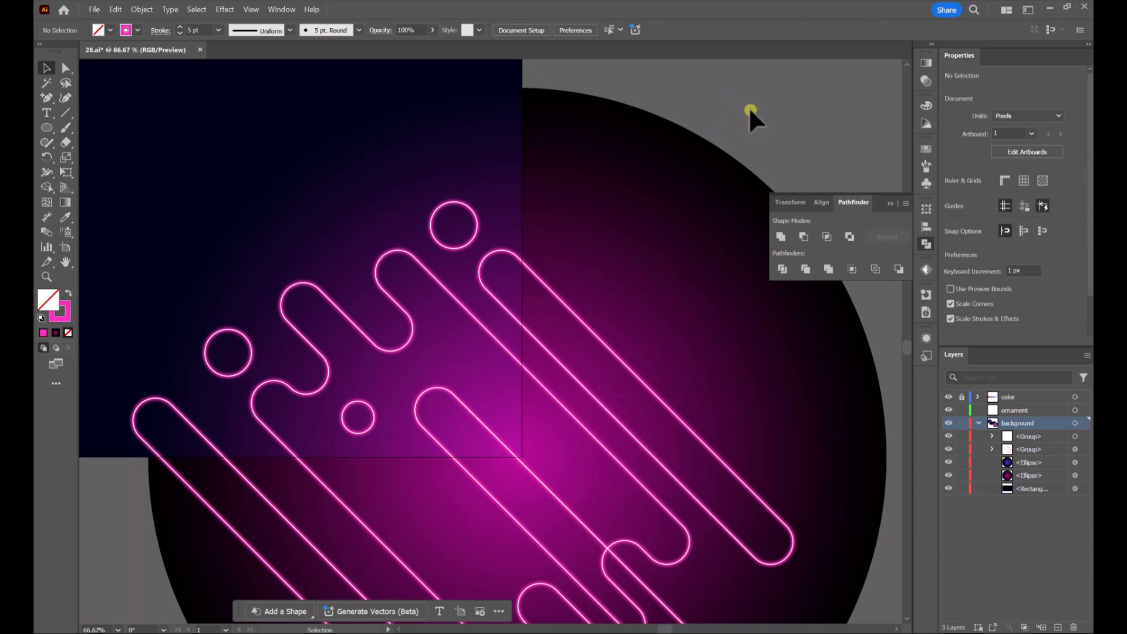
Copy the blurred pink outline group and paste the duplicate directly behind it
click(1078, 450)
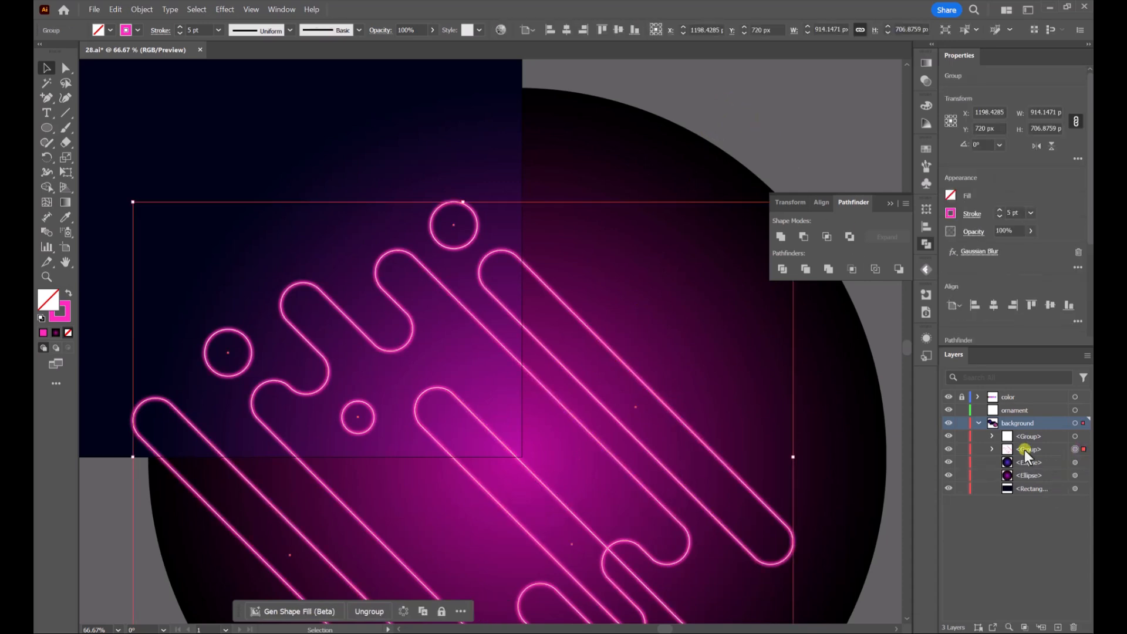
right_click(541, 286)
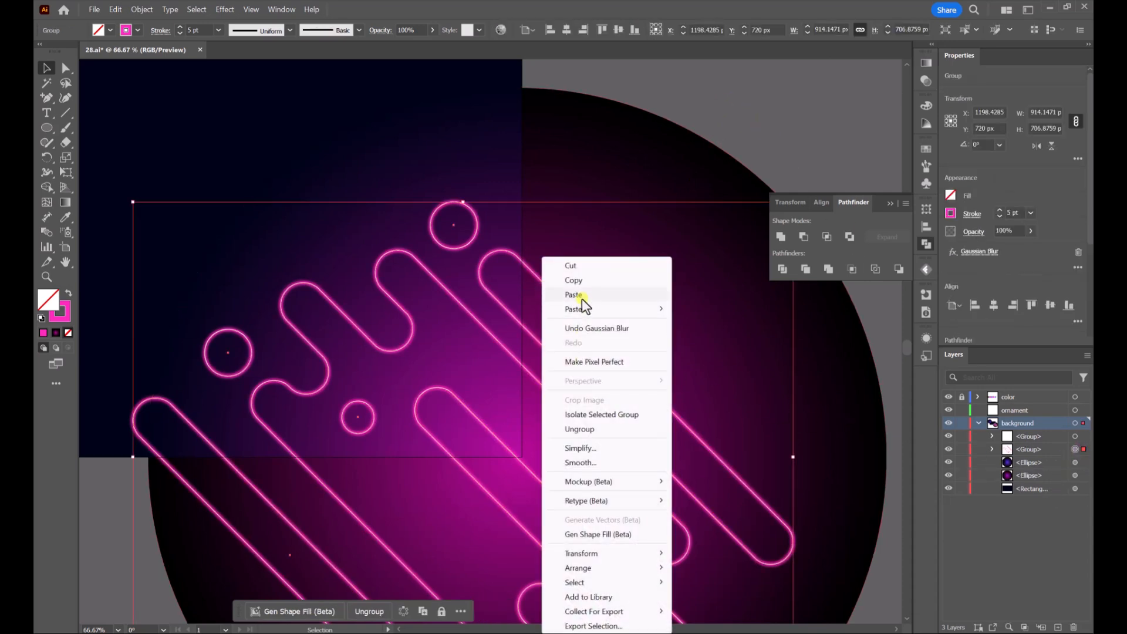
click(583, 280)
right_click(530, 279)
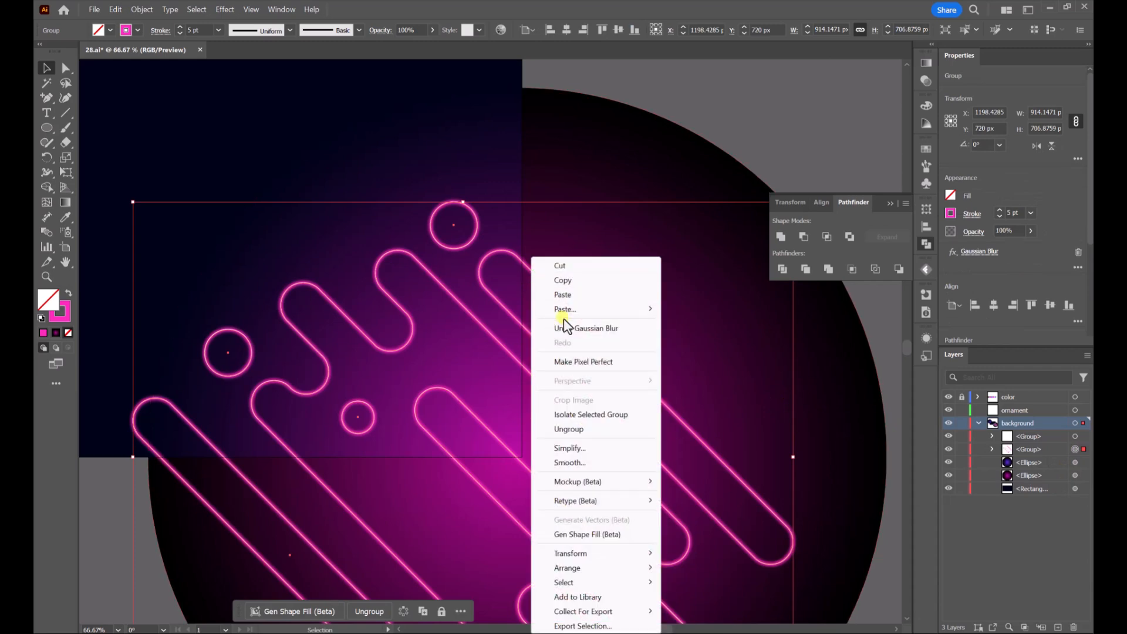
mouse_move(572, 311)
click(723, 324)
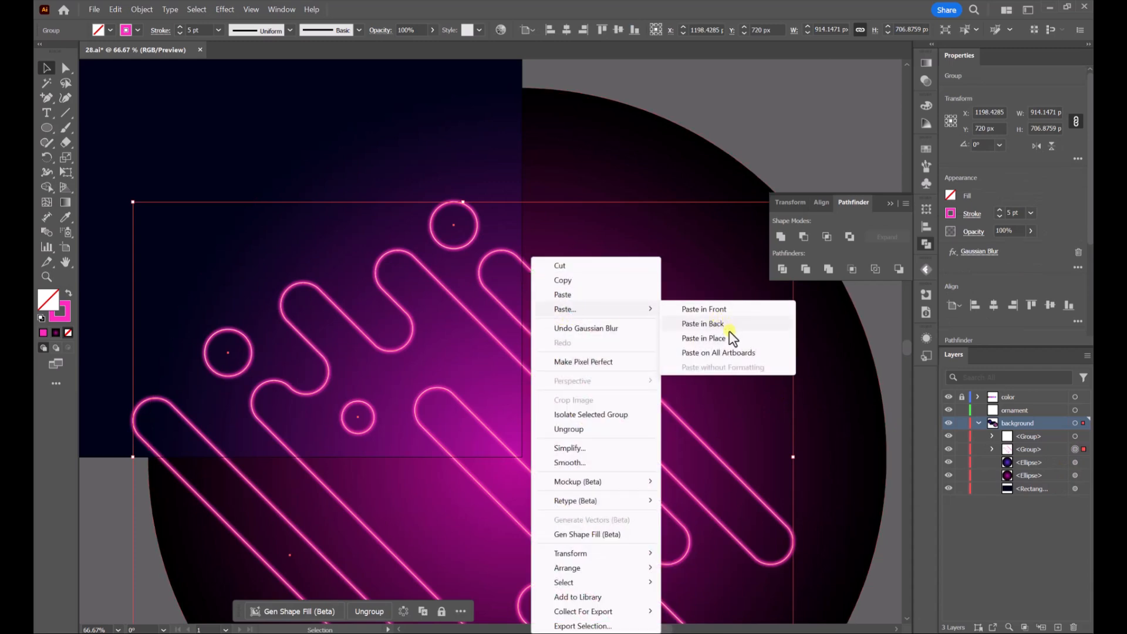
click(724, 326)
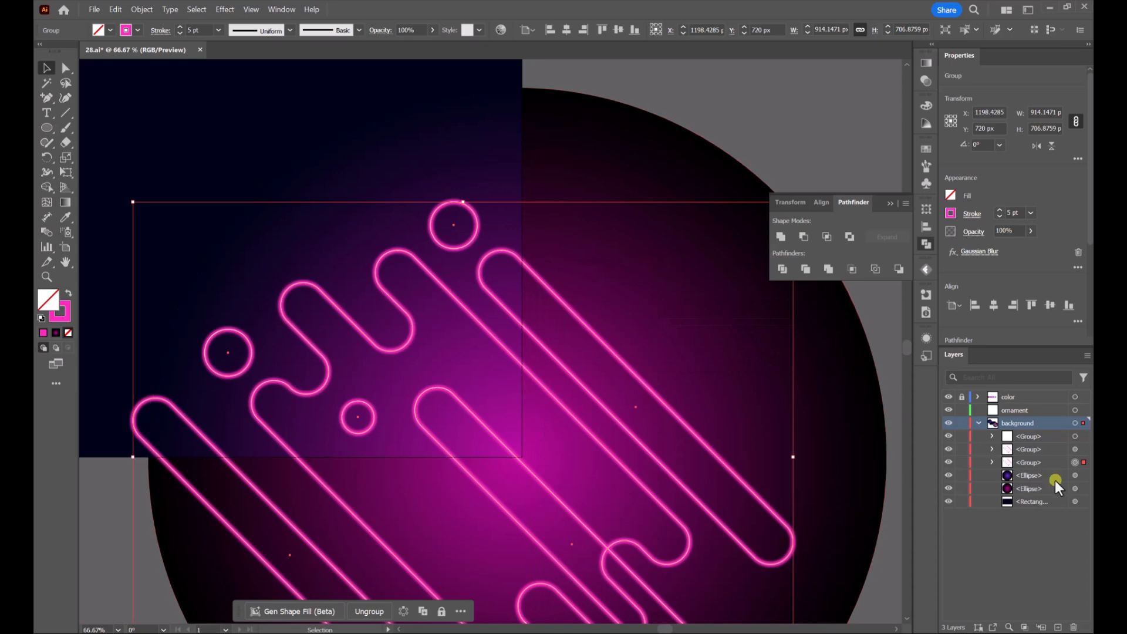
Raise the Gaussian Blur radius of the rearmost pink outline group to about 32 px
click(1038, 464)
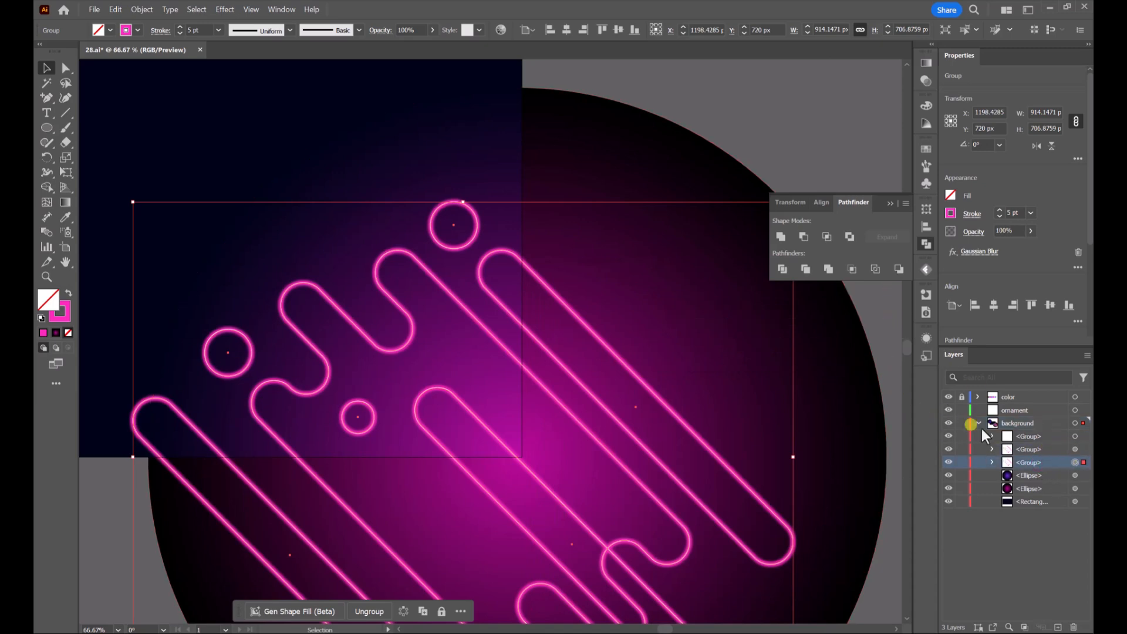
click(973, 253)
drag(573, 432, 581, 431)
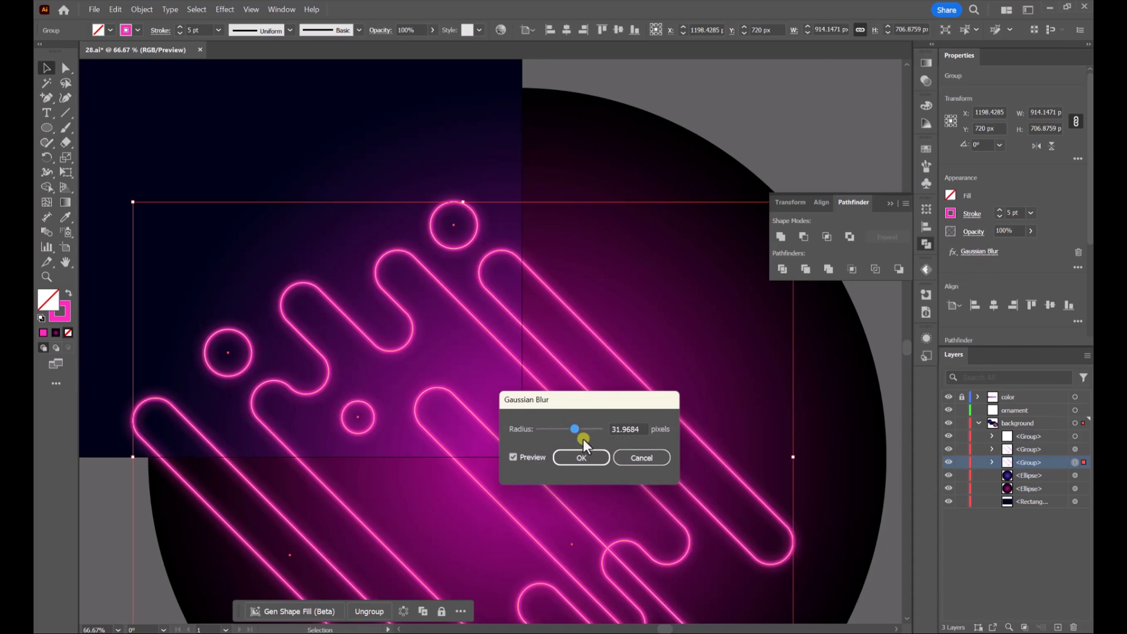
click(583, 458)
click(708, 109)
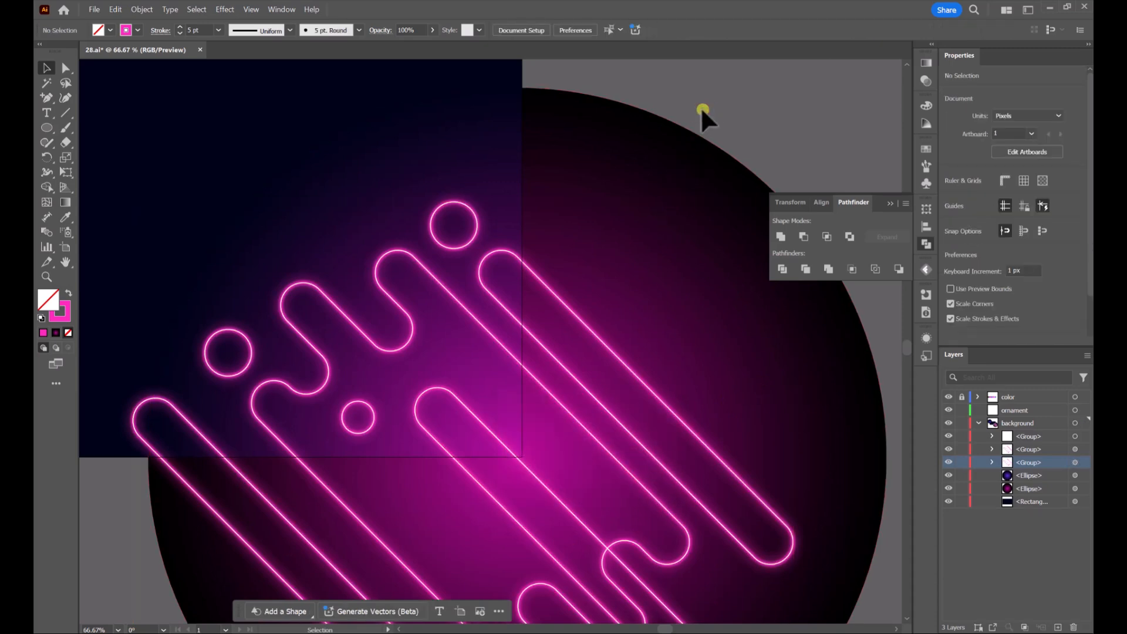
Group the white outline group and its two blurred pink copies into a single neon ornament
alt+scroll(470, 299, down, 2)
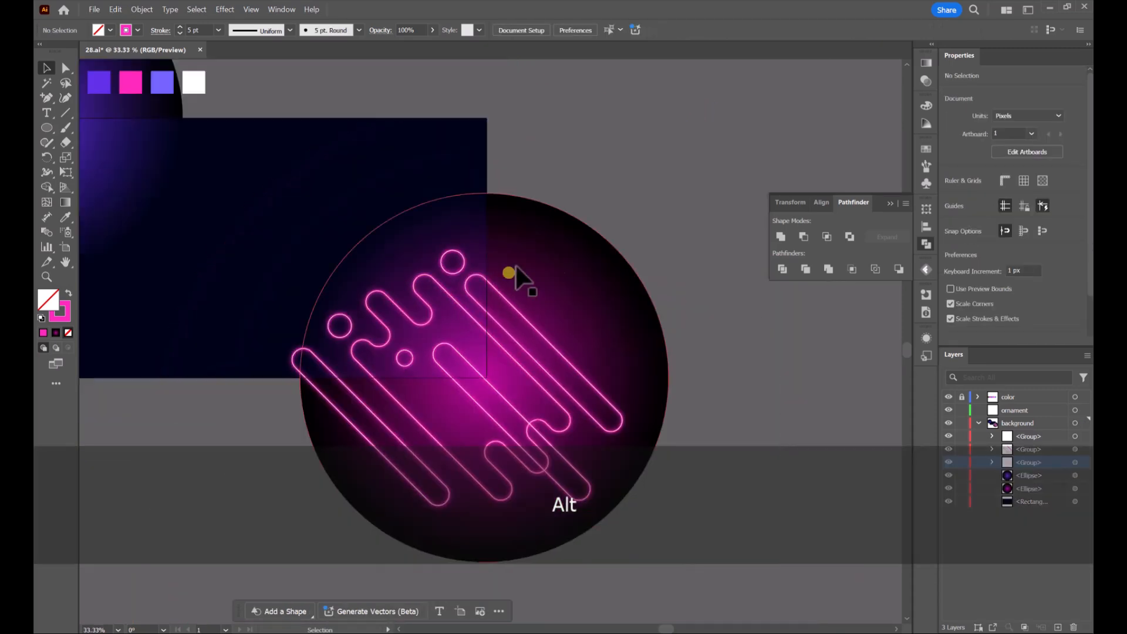
click(1075, 436)
shift+click(1075, 450)
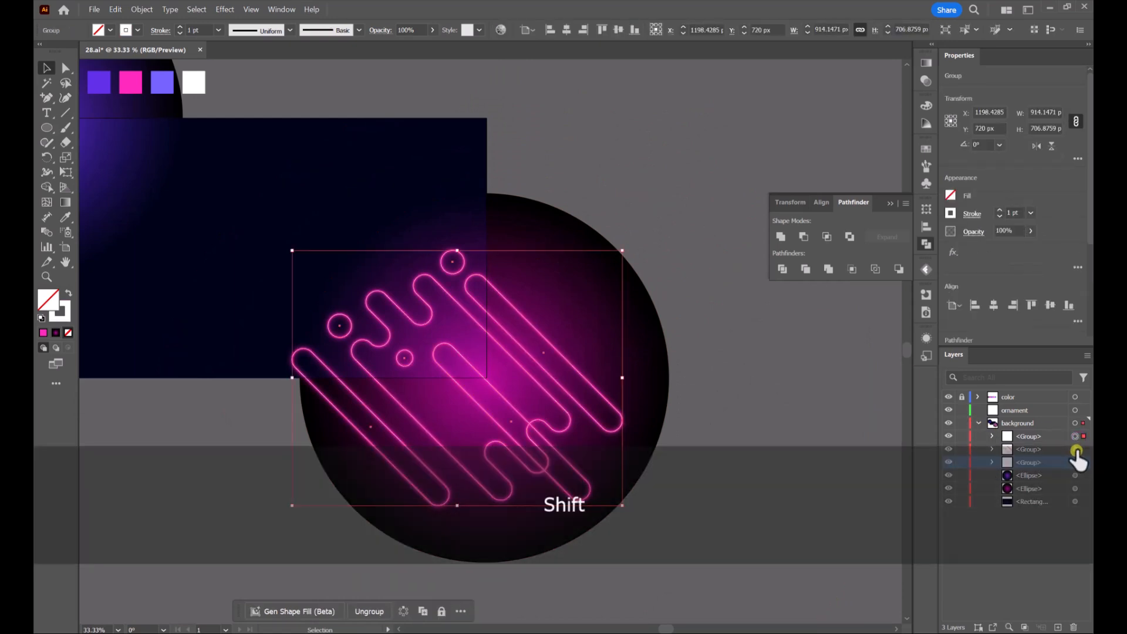
shift+click(1076, 463)
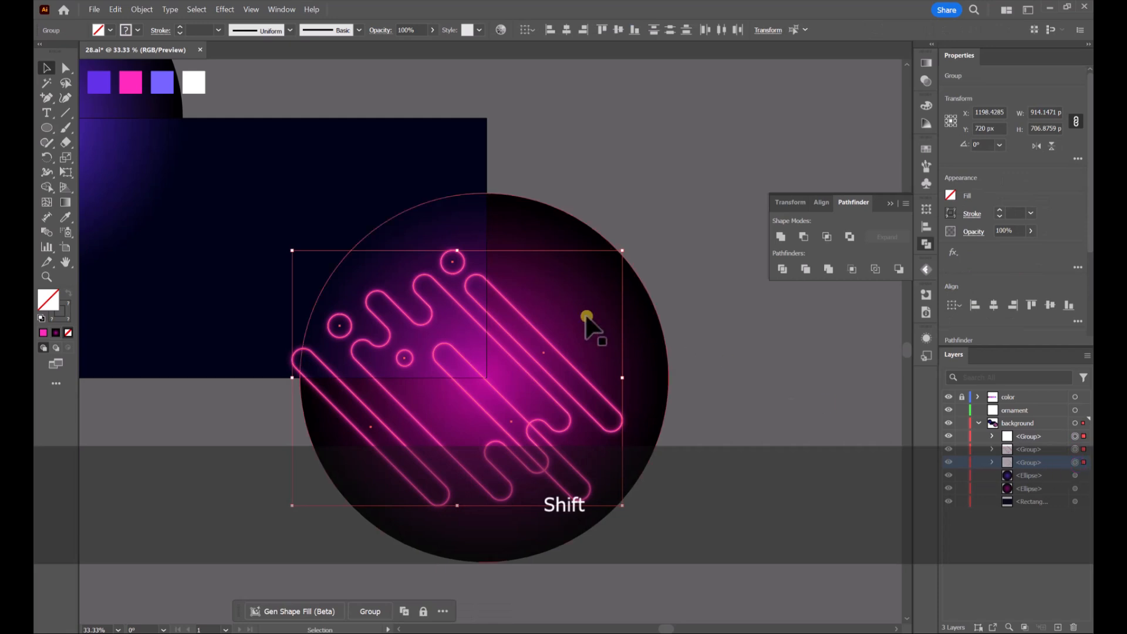
mouse_move(516, 309)
mouse_down()
mouse_move(532, 308)
mouse_move(519, 309)
mouse_up()
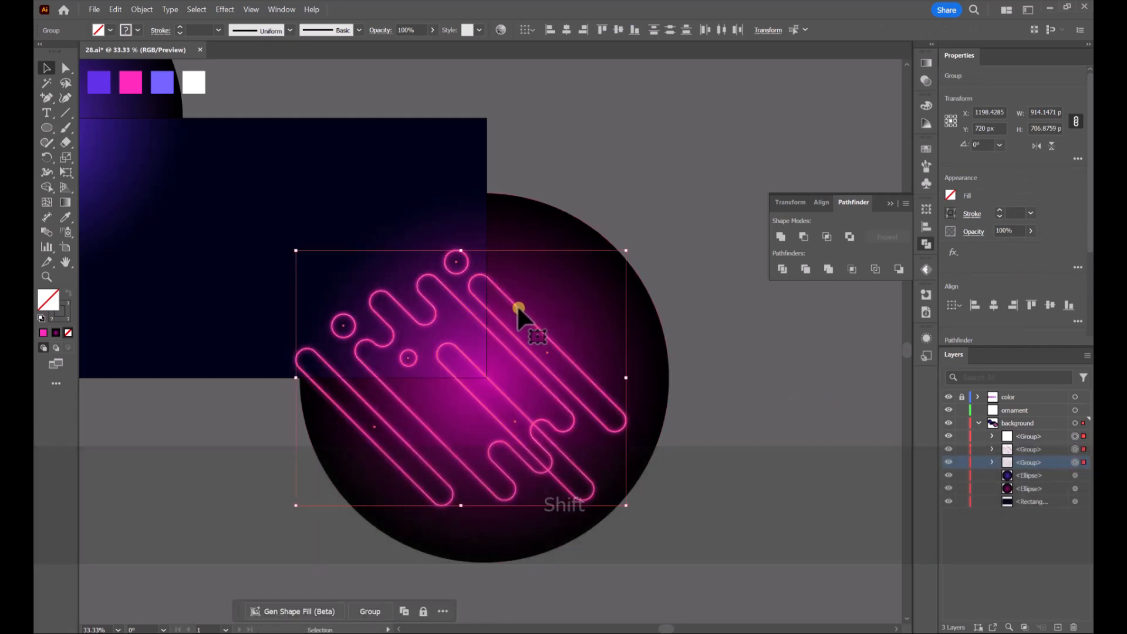
key(ctrl+z)
right_click(519, 309)
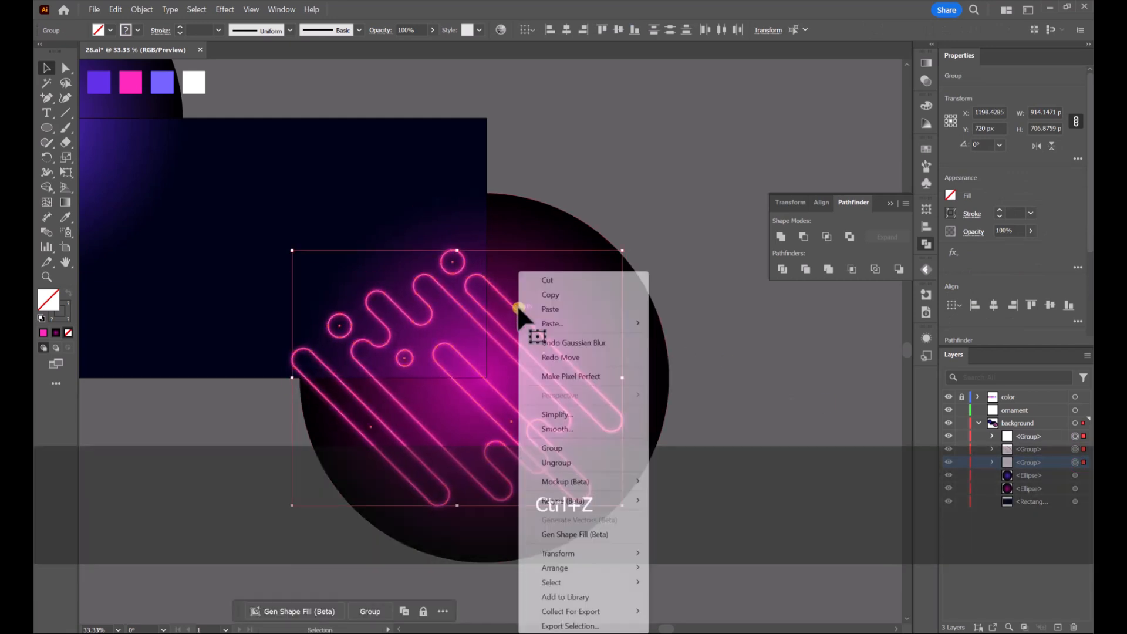
click(564, 449)
click(641, 170)
Duplicate the neon ornament group and move the copy over the violet glow at the artboard's upper-left corner
drag(523, 139, 716, 181)
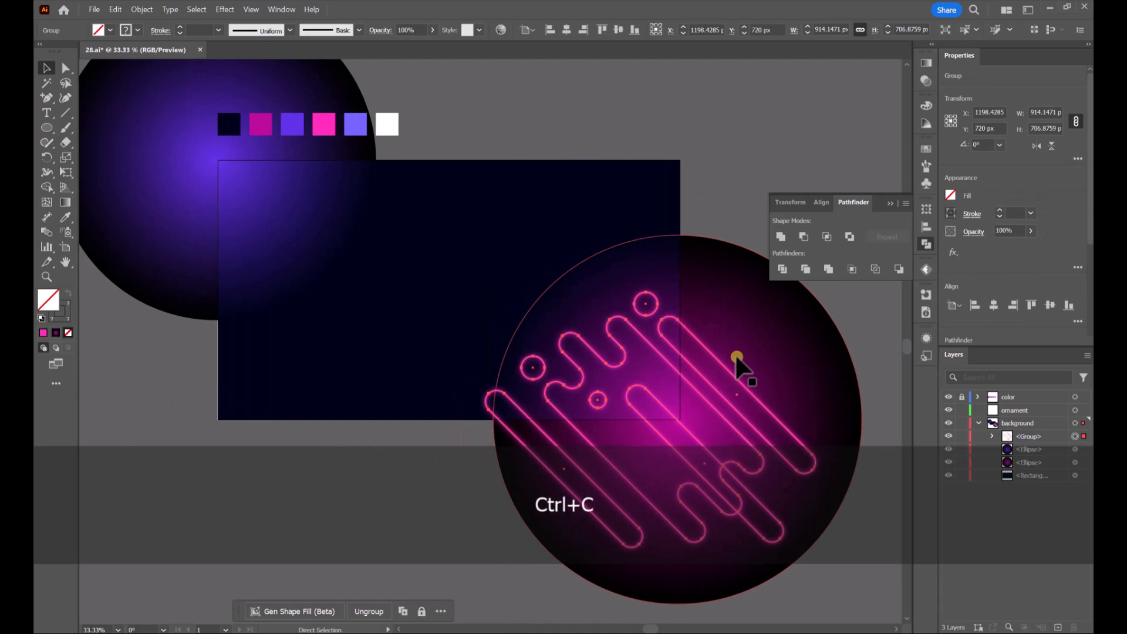
key(ctrl+v)
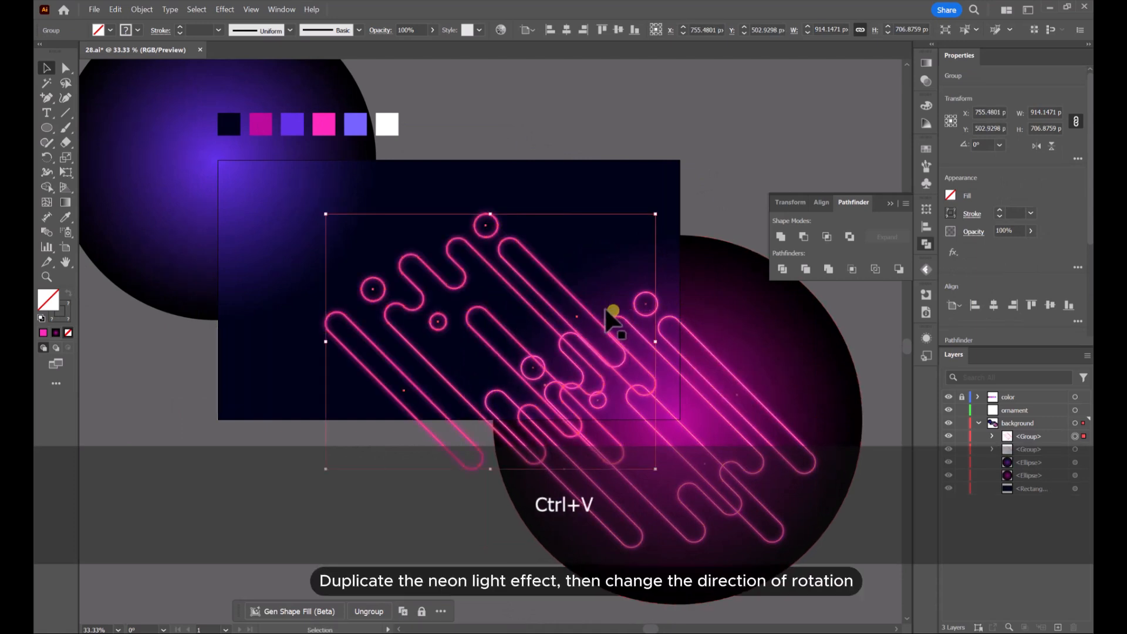
drag(566, 294, 412, 207)
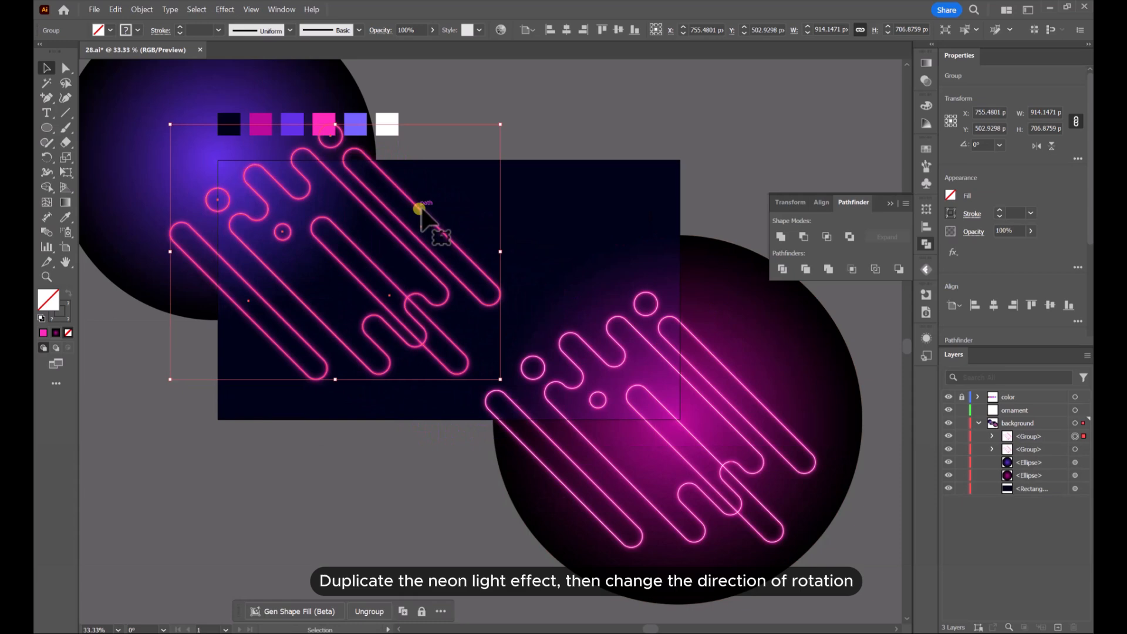
Flip the duplicated ornament horizontally and vertically, then position its centre at about X 75 px, Y 0 px
click(1039, 145)
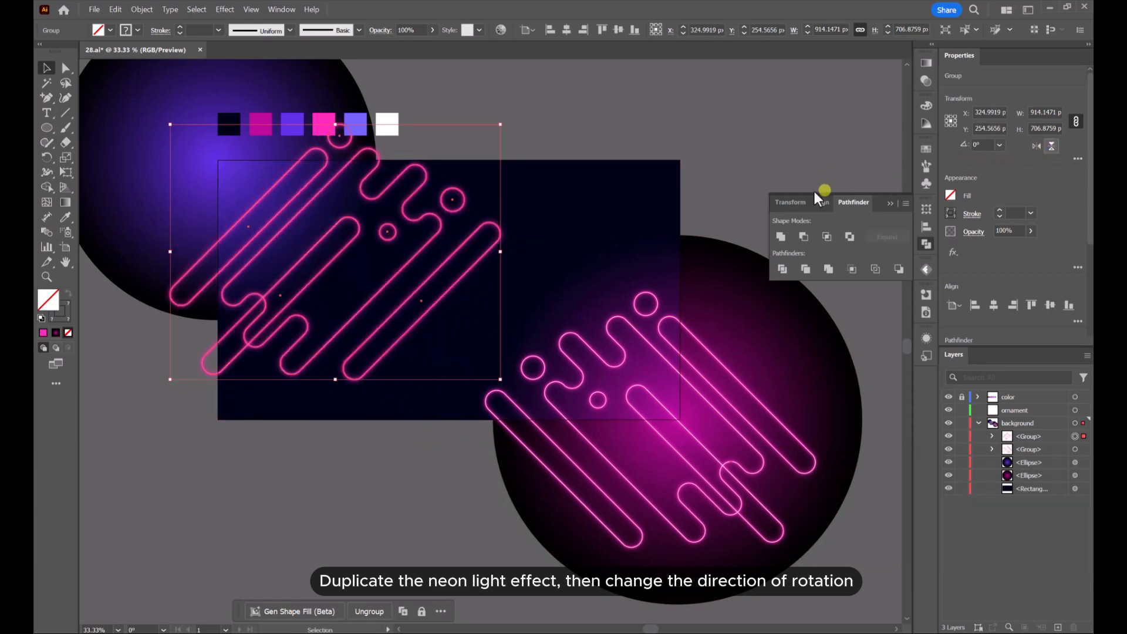
drag(483, 252, 383, 148)
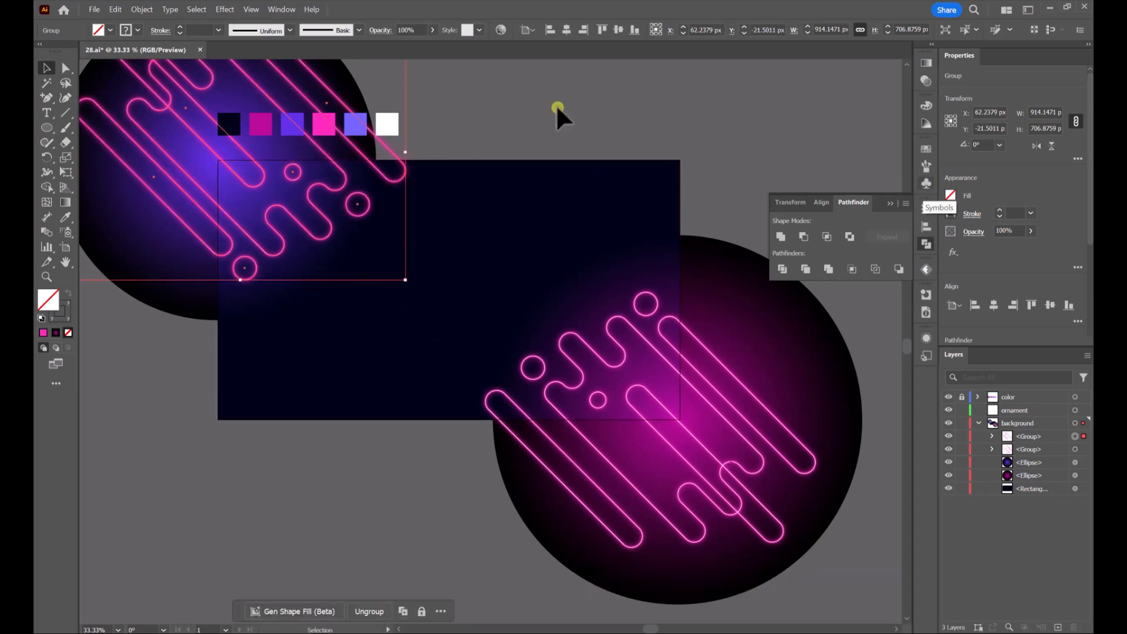
drag(392, 154, 390, 151)
click(448, 146)
Give the middle blurred outline group of the upper-left ornament a 5 pt light violet stroke from the palette, with no fill
scroll(438, 154, up, 2)
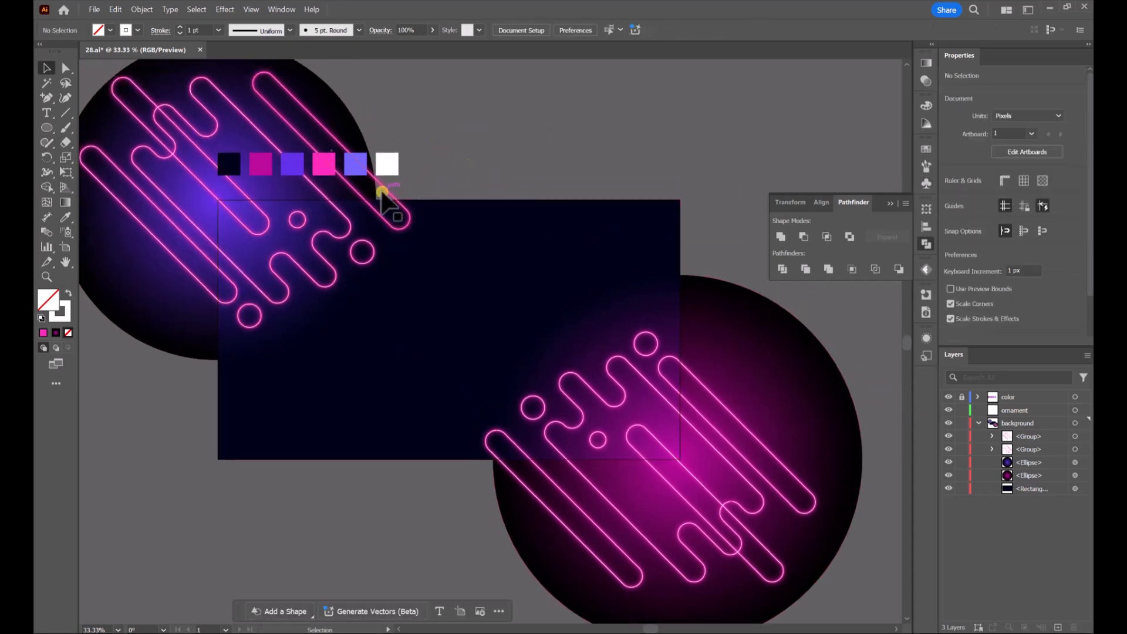
click(380, 191)
click(993, 437)
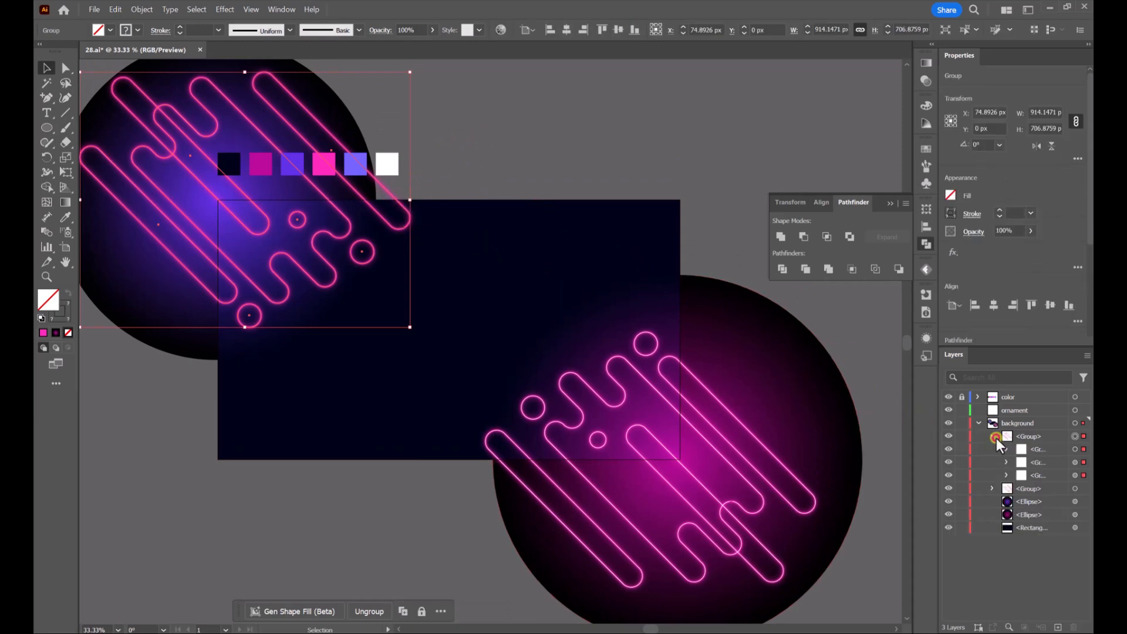
click(1084, 464)
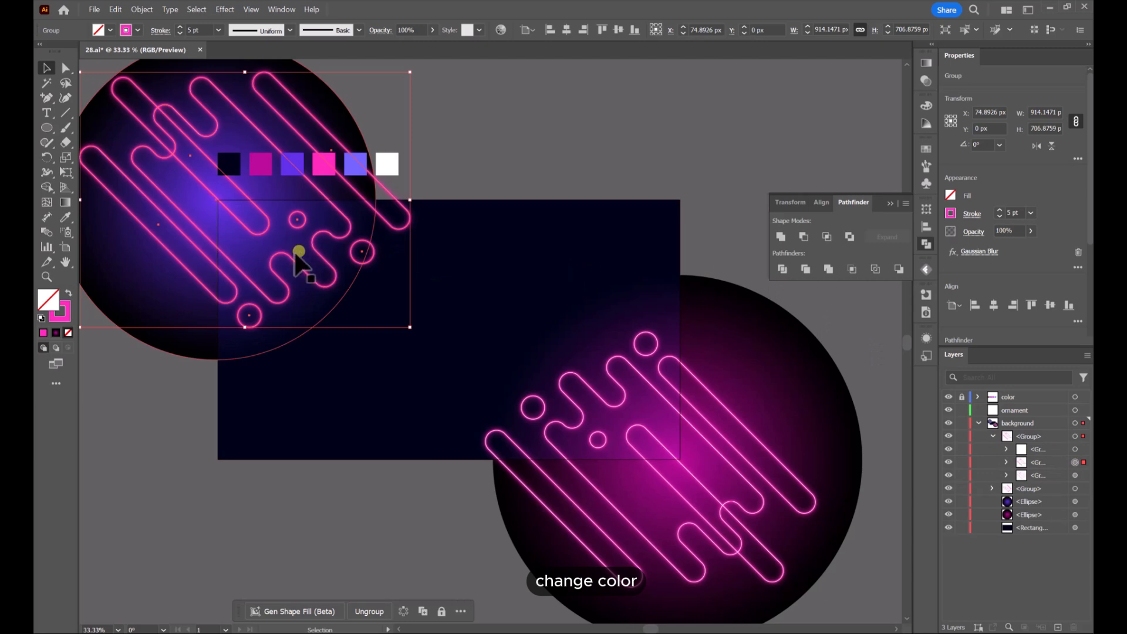
click(63, 221)
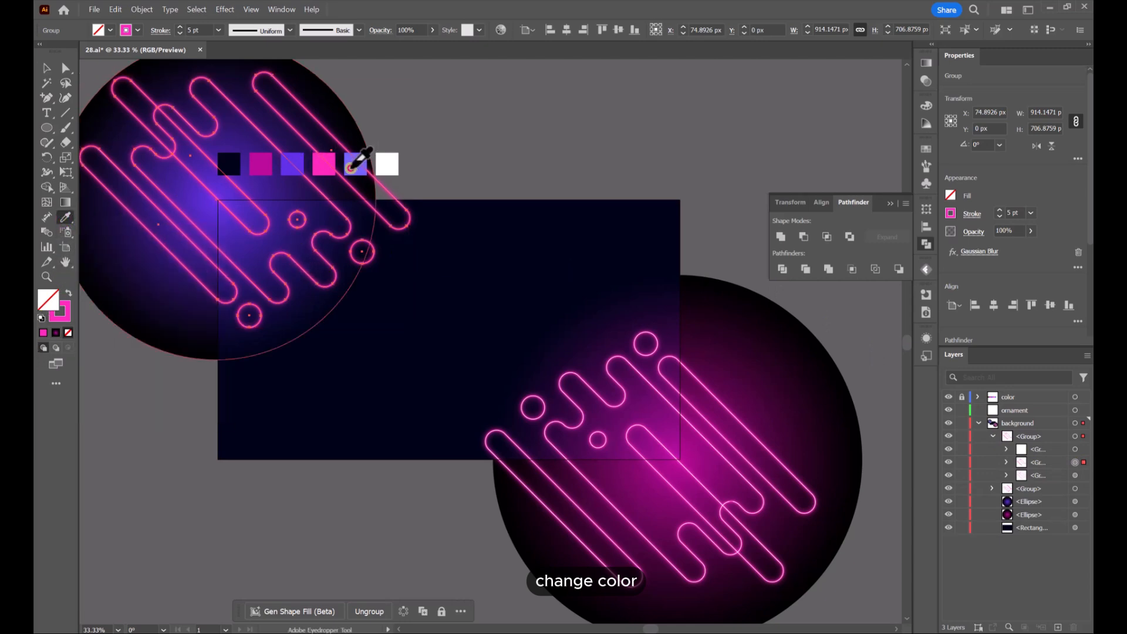
click(352, 167)
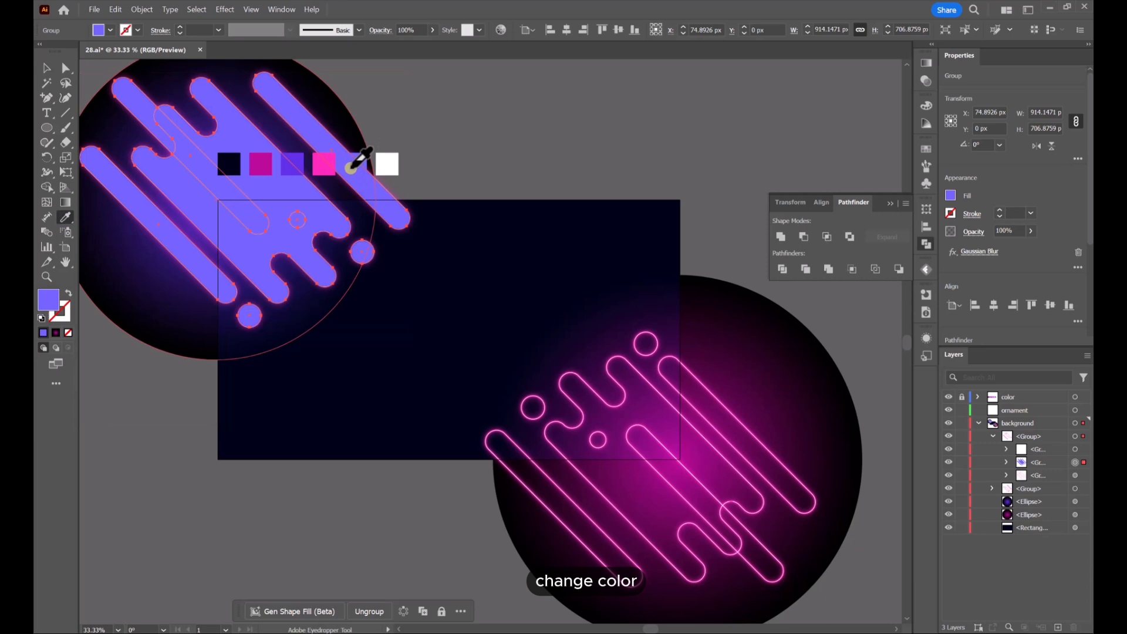
click(68, 295)
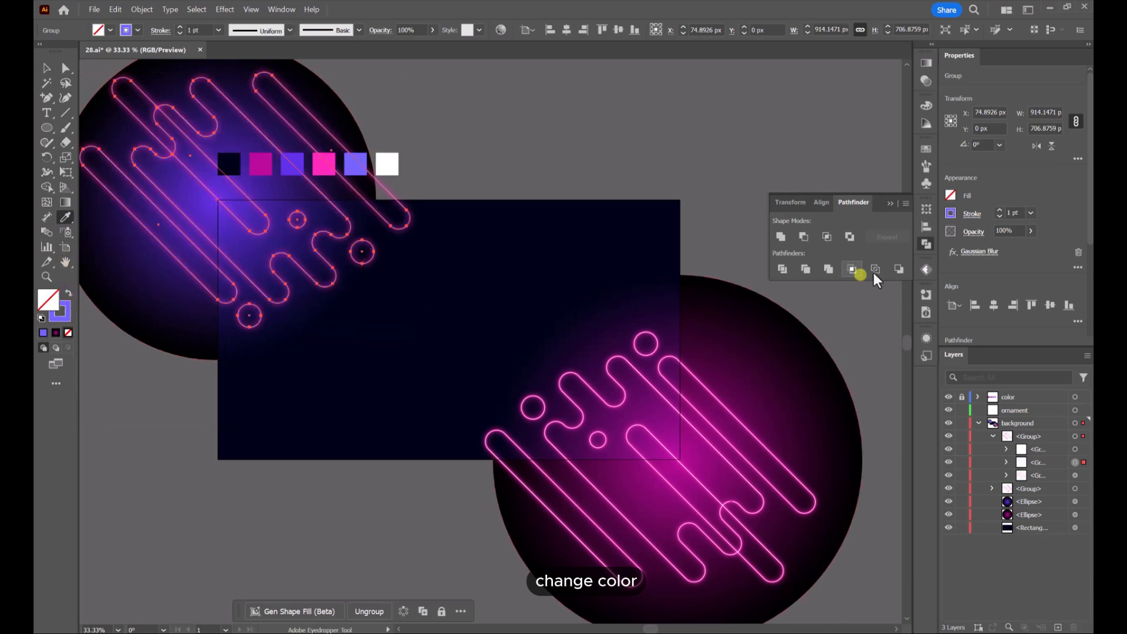
click(999, 210)
click(999, 210)
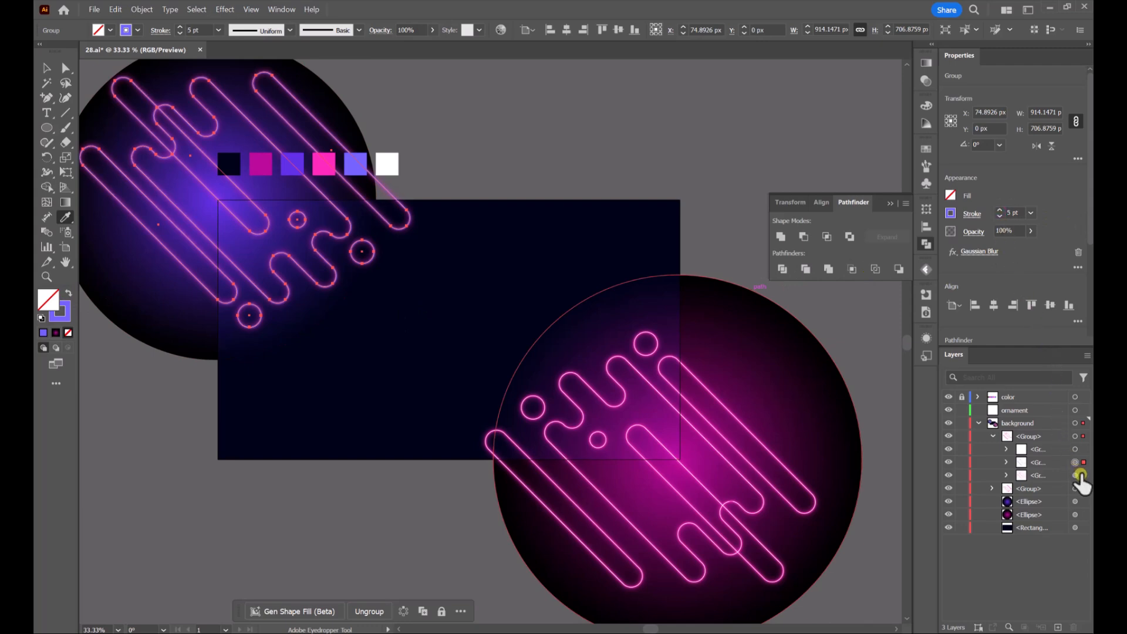
Recolour the stroke of the upper-left ornament's rearmost blurred group with the light violet palette swatch, leaving no fill
click(1077, 475)
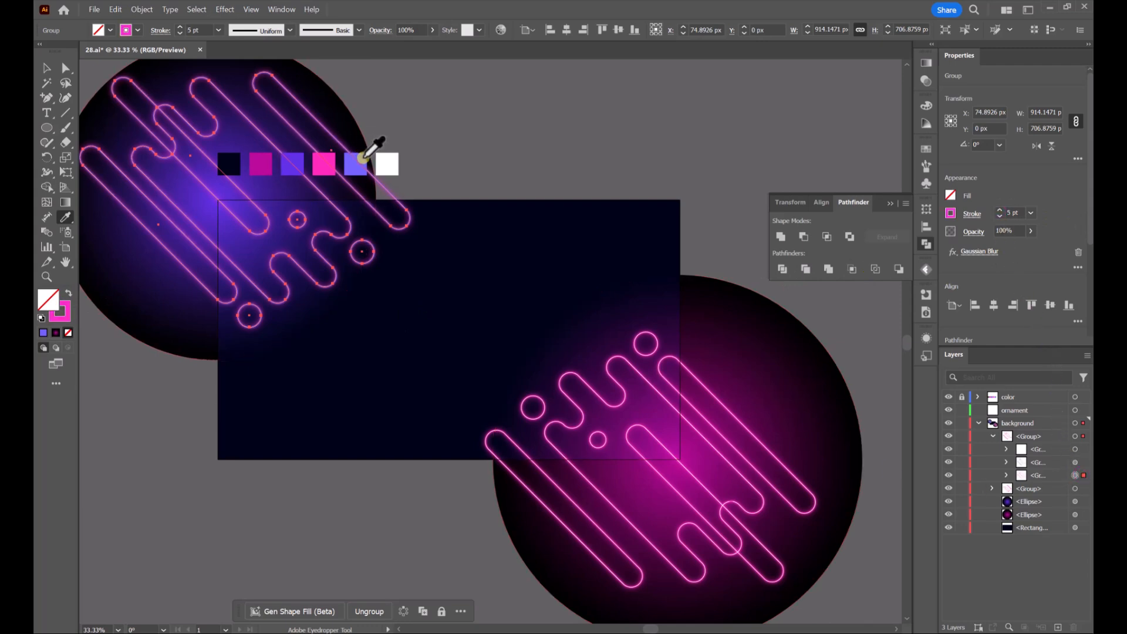
click(361, 158)
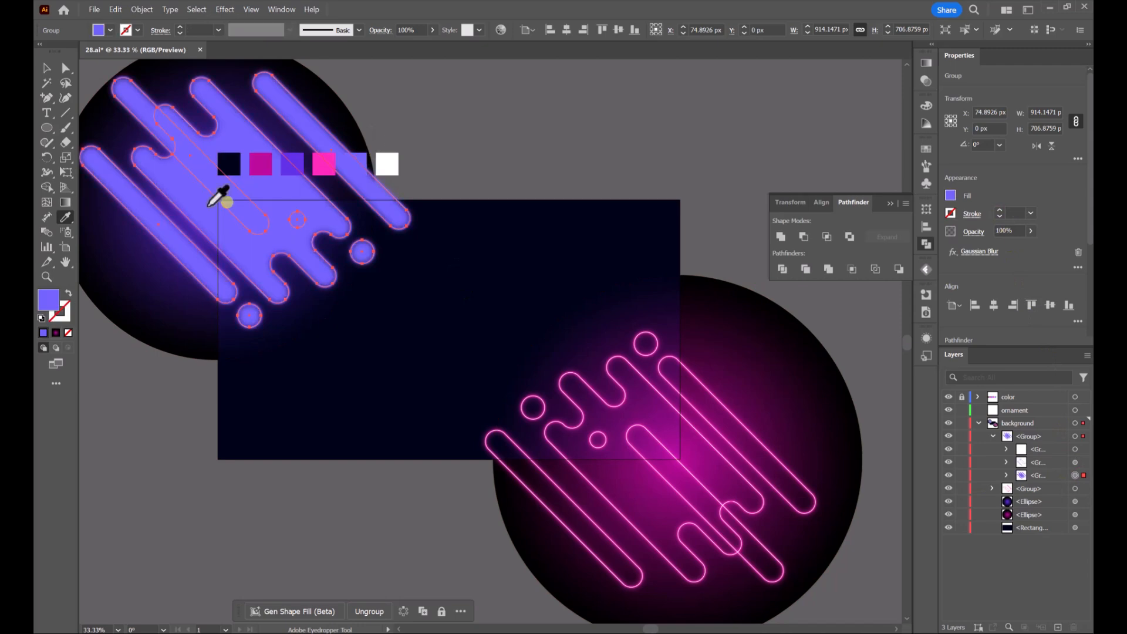
click(67, 297)
click(67, 296)
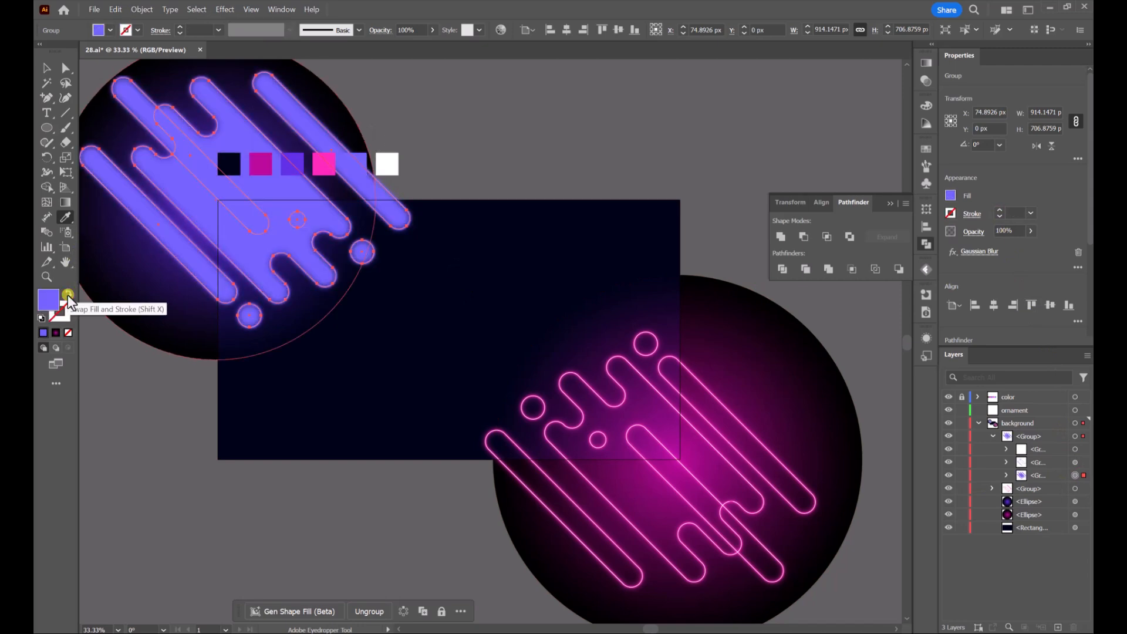
click(67, 297)
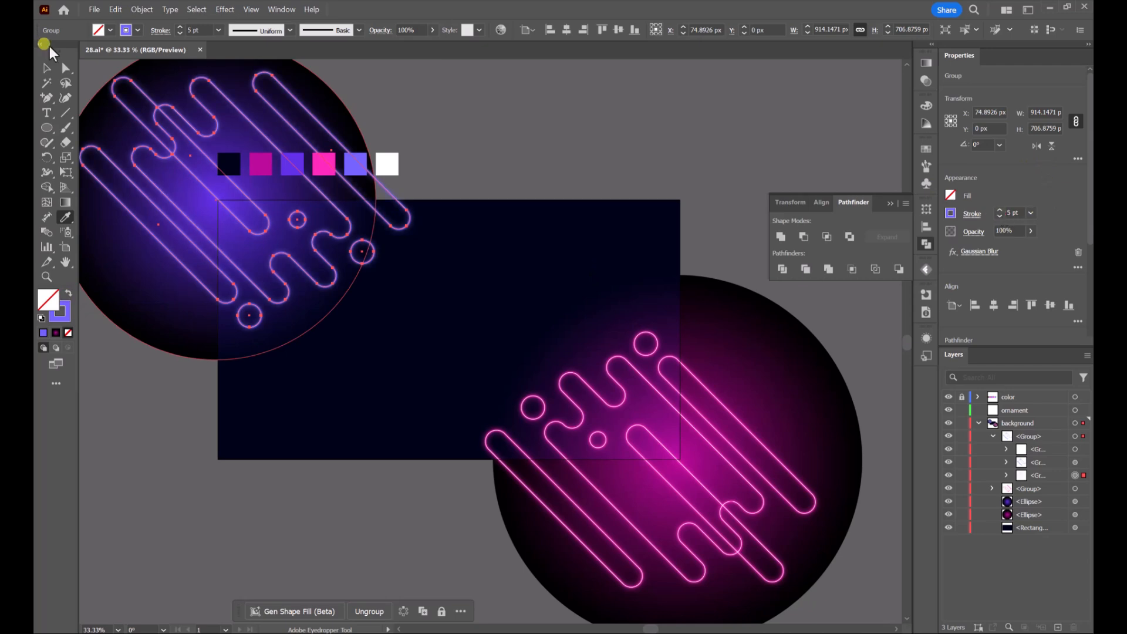
click(47, 69)
click(528, 116)
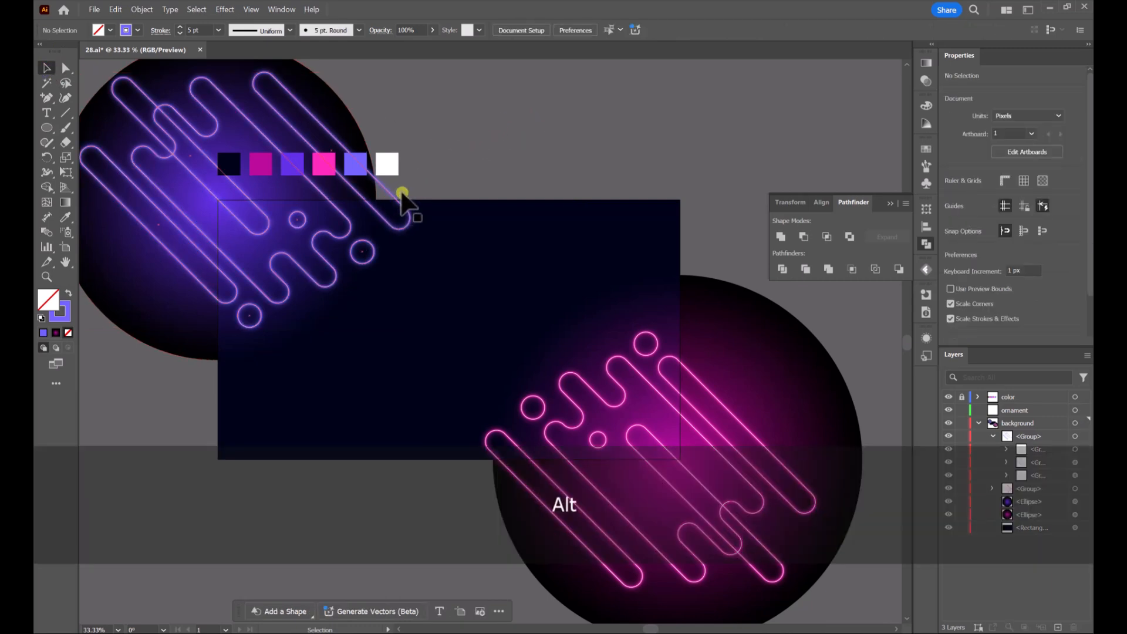
Group the violet and pink neon ornaments together and centre the group horizontally and vertically on the artboard
scroll(401, 192, up, 5)
scroll(438, 176, down, 4)
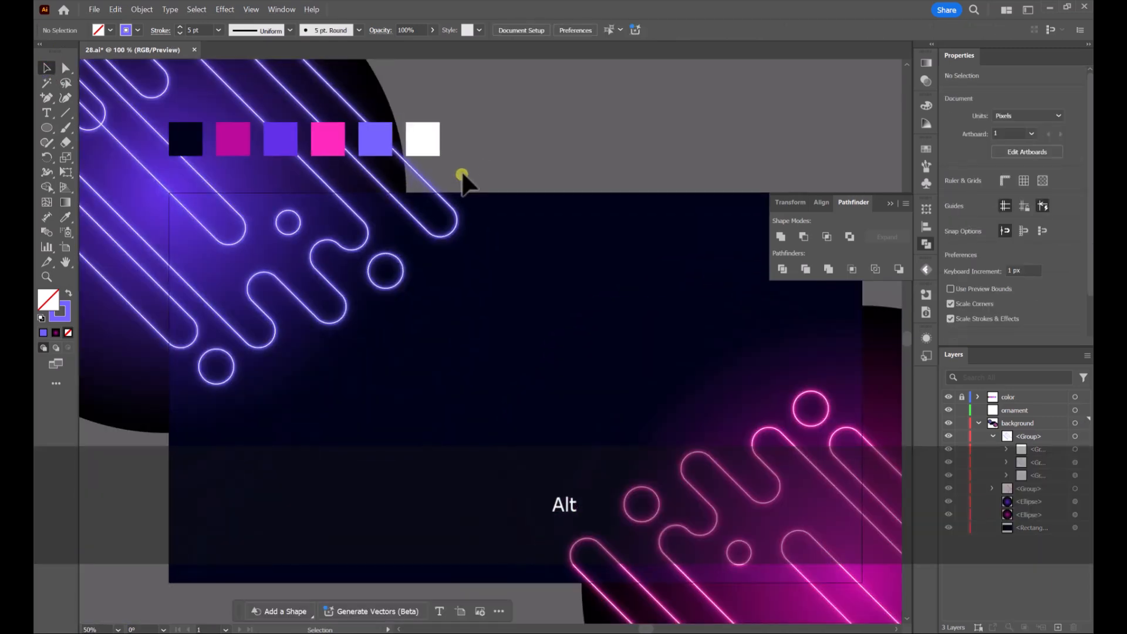
scroll(503, 143, down, 1)
drag(546, 125, 465, 136)
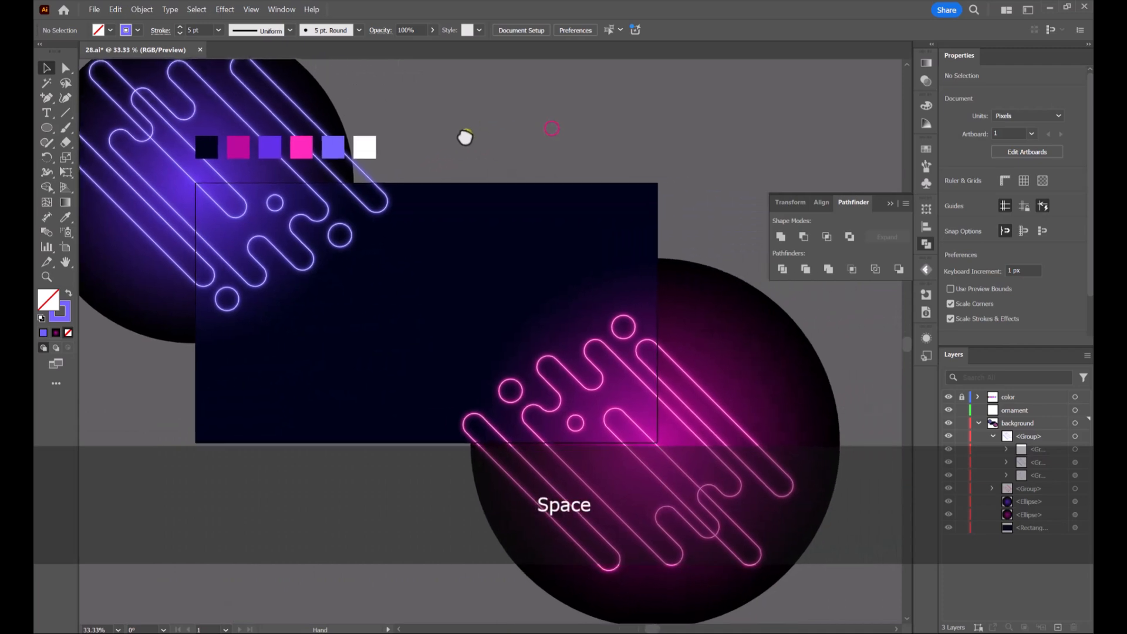
click(375, 189)
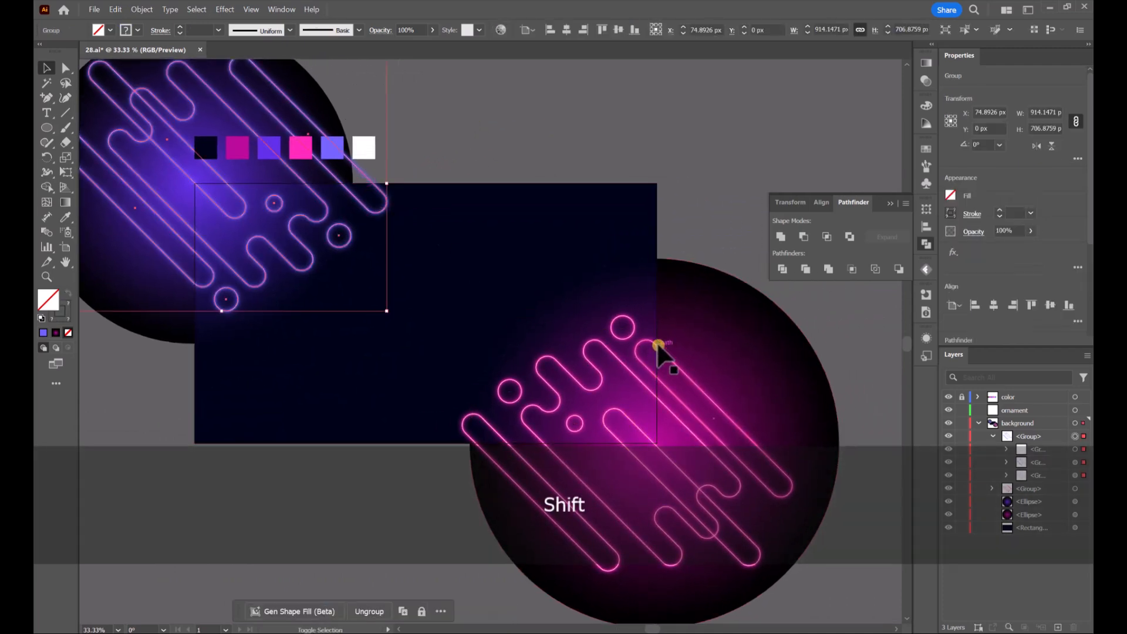
shift+click(658, 346)
right_click(488, 281)
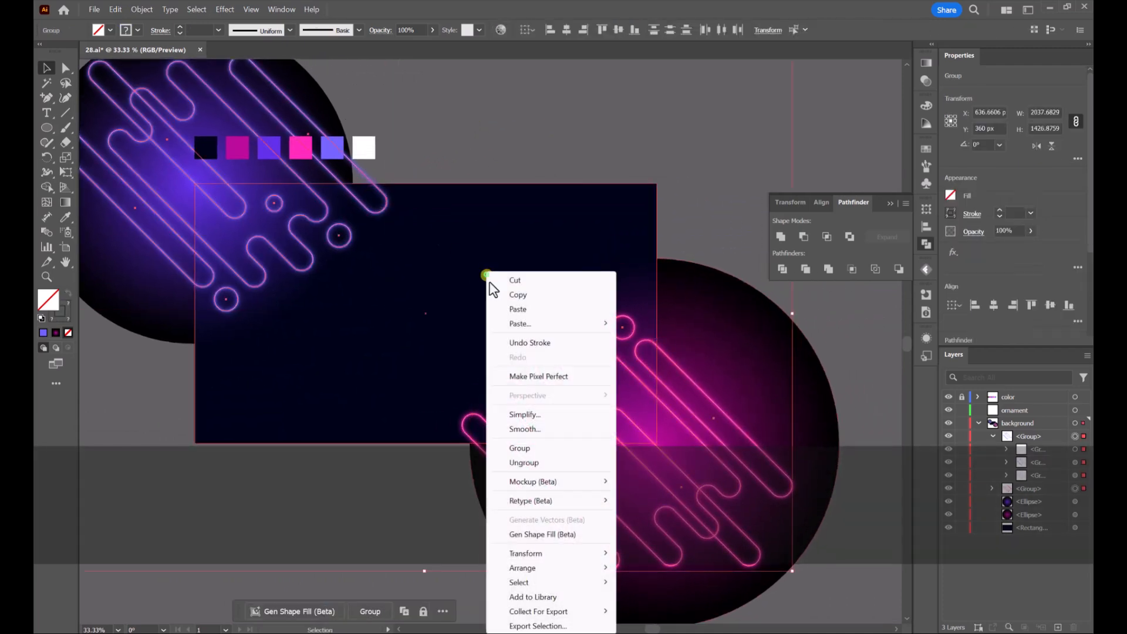
click(532, 449)
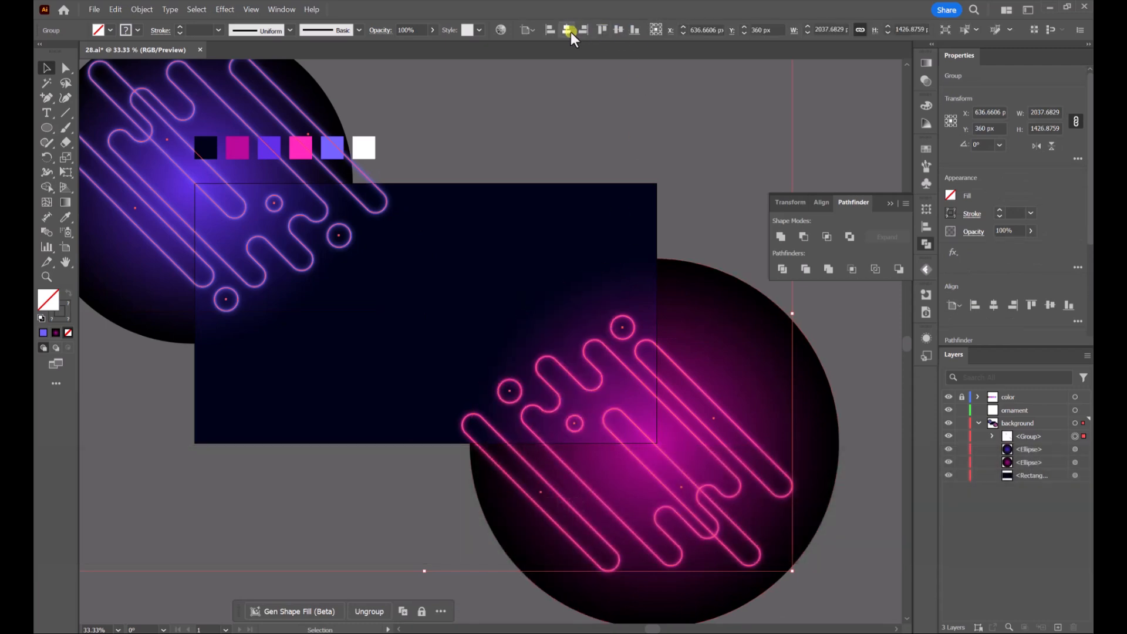
click(620, 30)
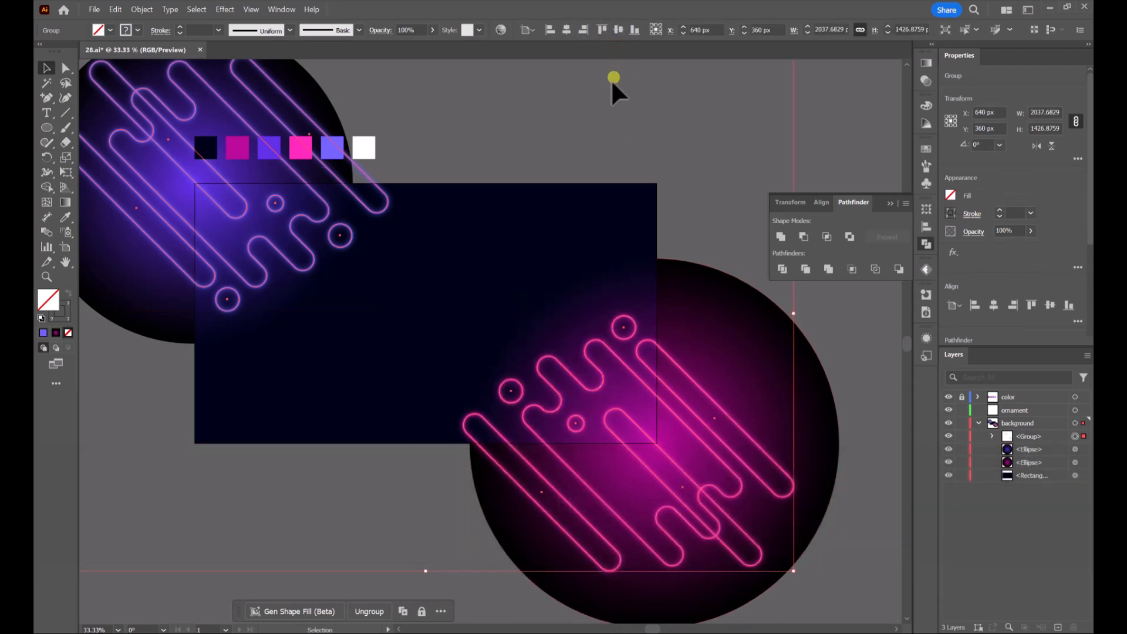
click(593, 120)
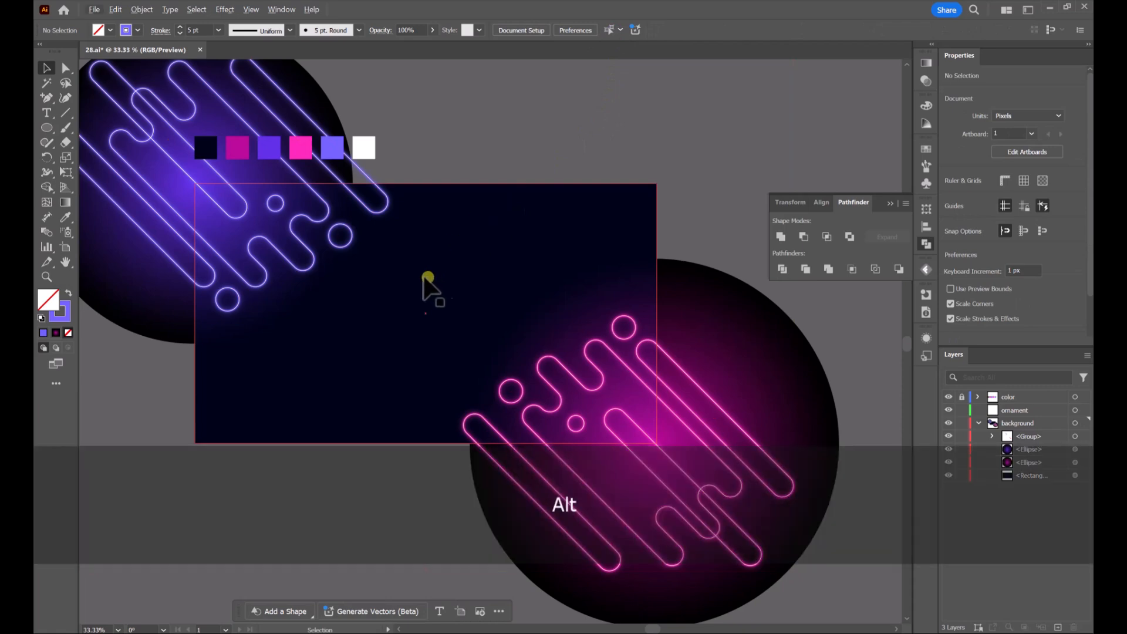
Draw a rectangle about 439 by 185 px and centre it horizontally and vertically on the artboard
drag(46, 127, 106, 124)
drag(353, 273, 513, 338)
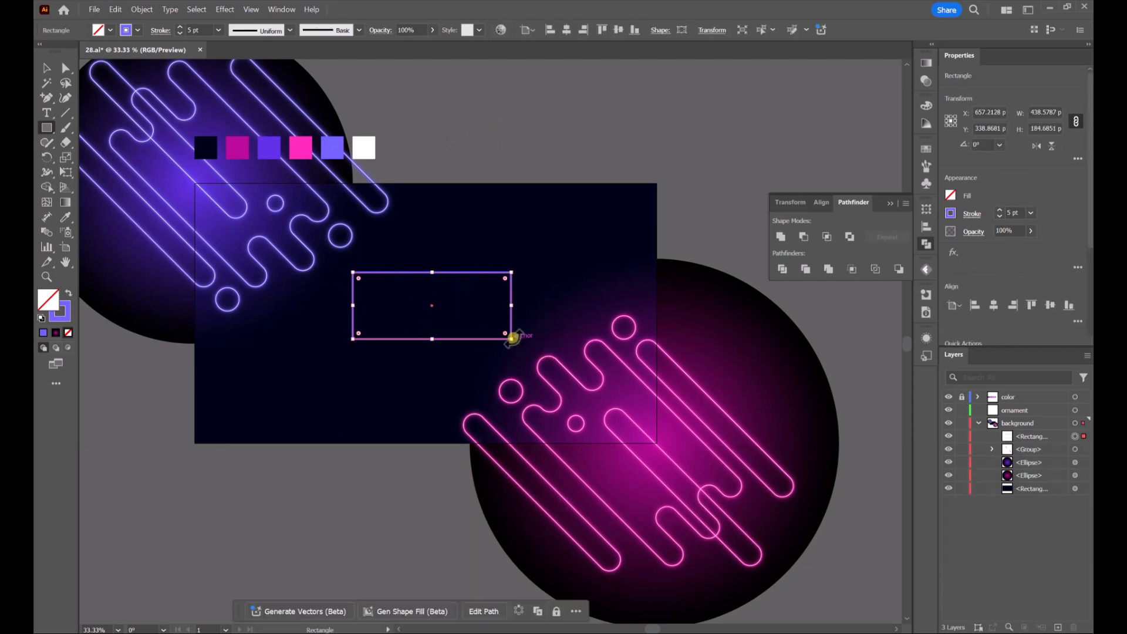
click(568, 30)
click(618, 30)
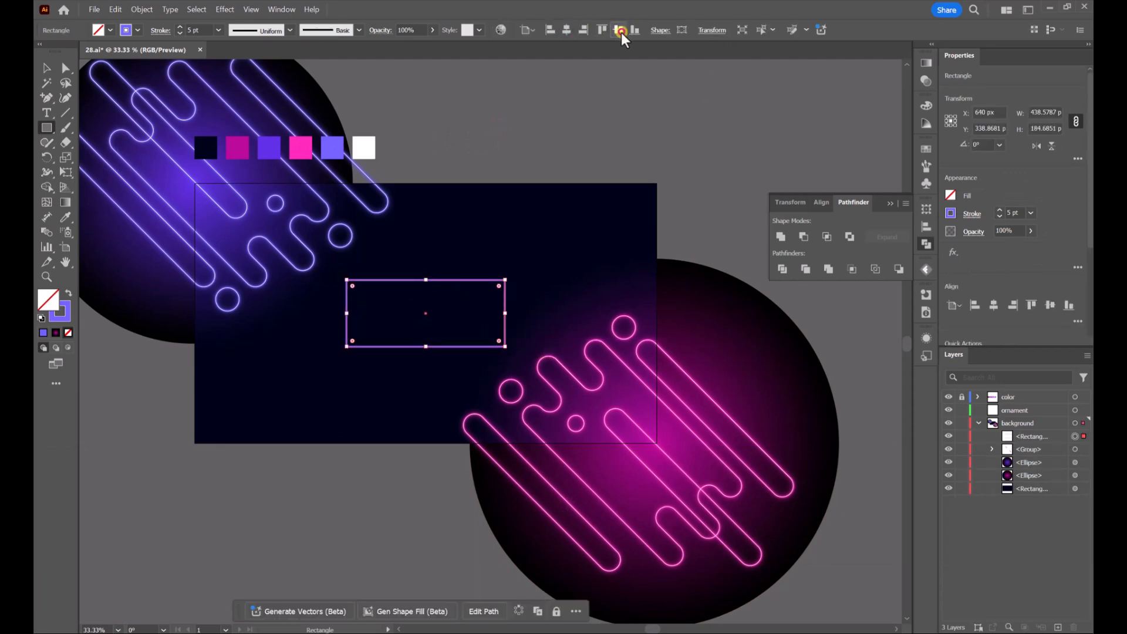
click(51, 68)
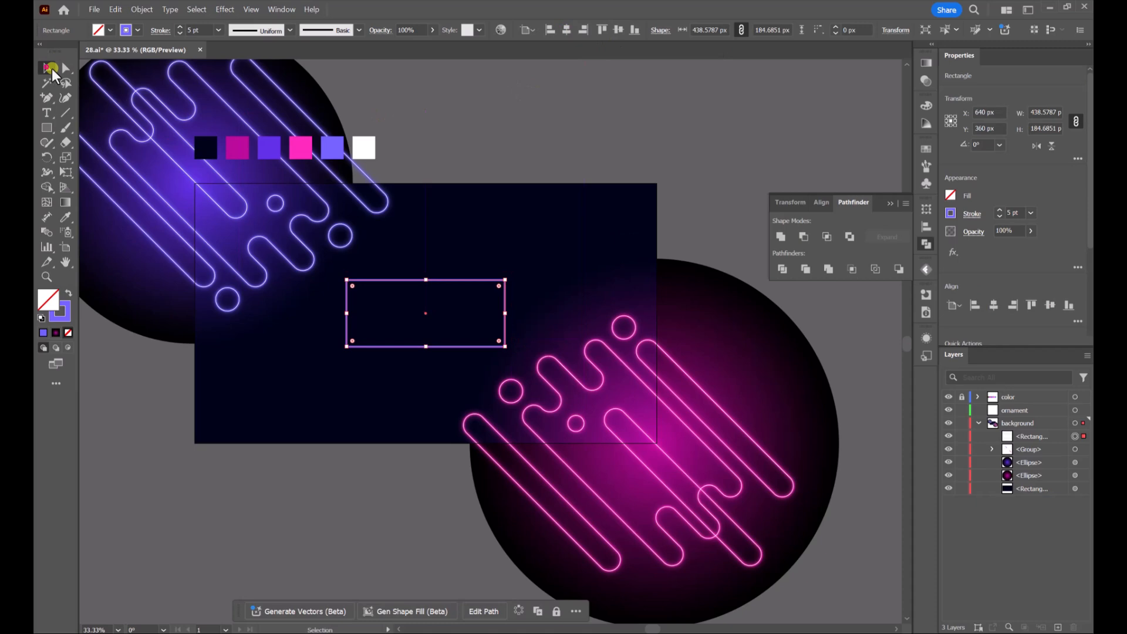
click(580, 115)
Move the violet ornament about 30 px to the left inside the ornament group, and recentre the whole group on the artboard
click(488, 282)
scroll(497, 307, up, 1)
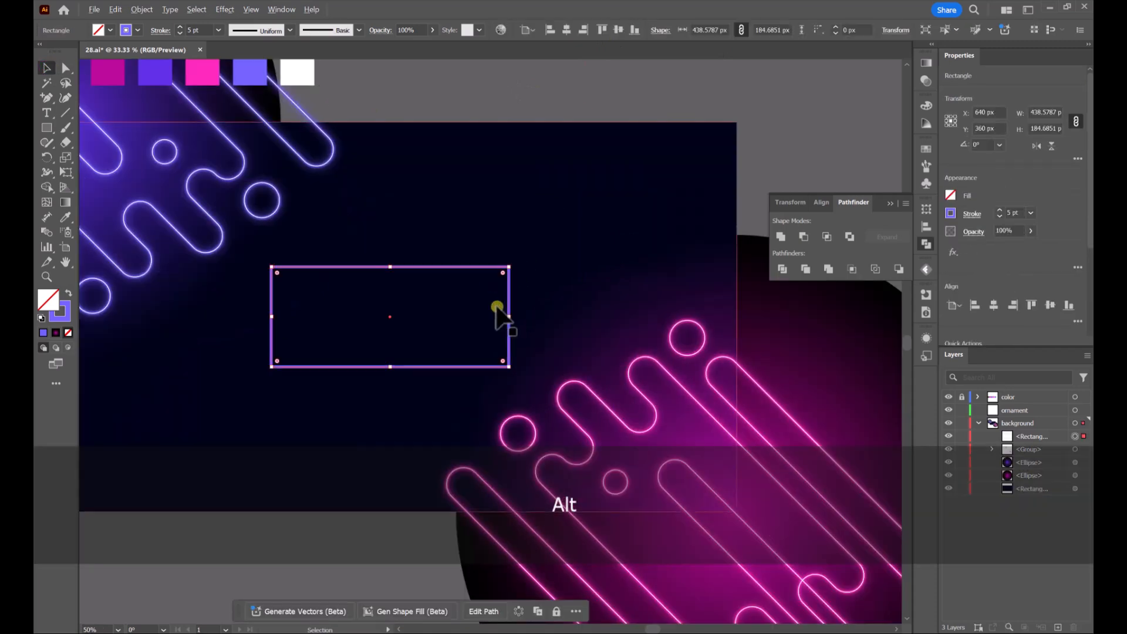
key(space)
drag(477, 249, 549, 211)
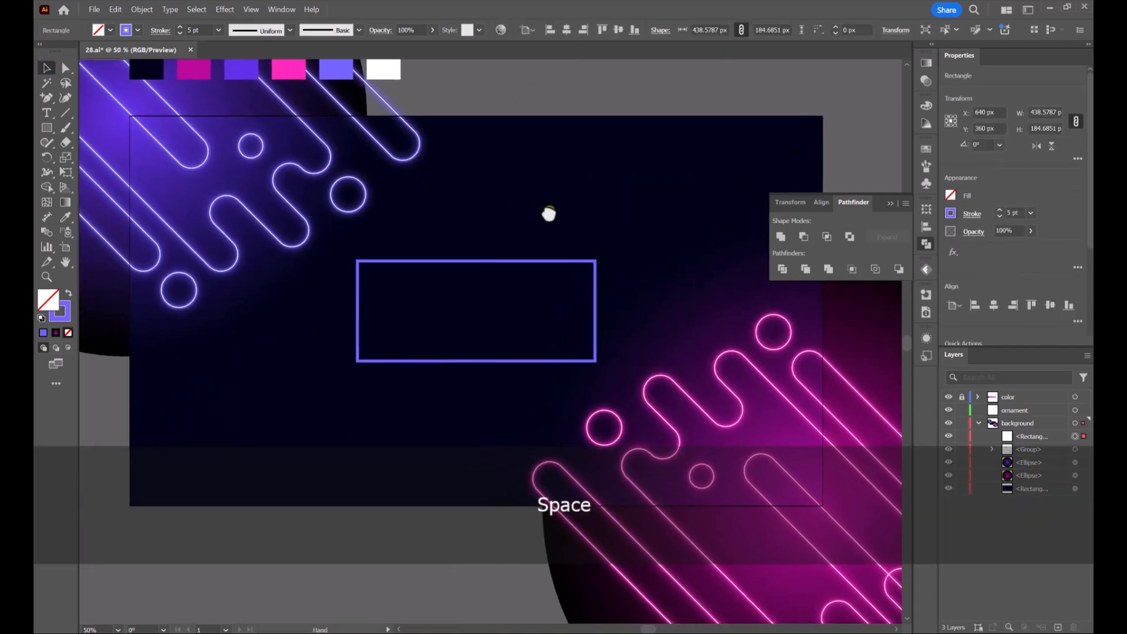
double_click(353, 218)
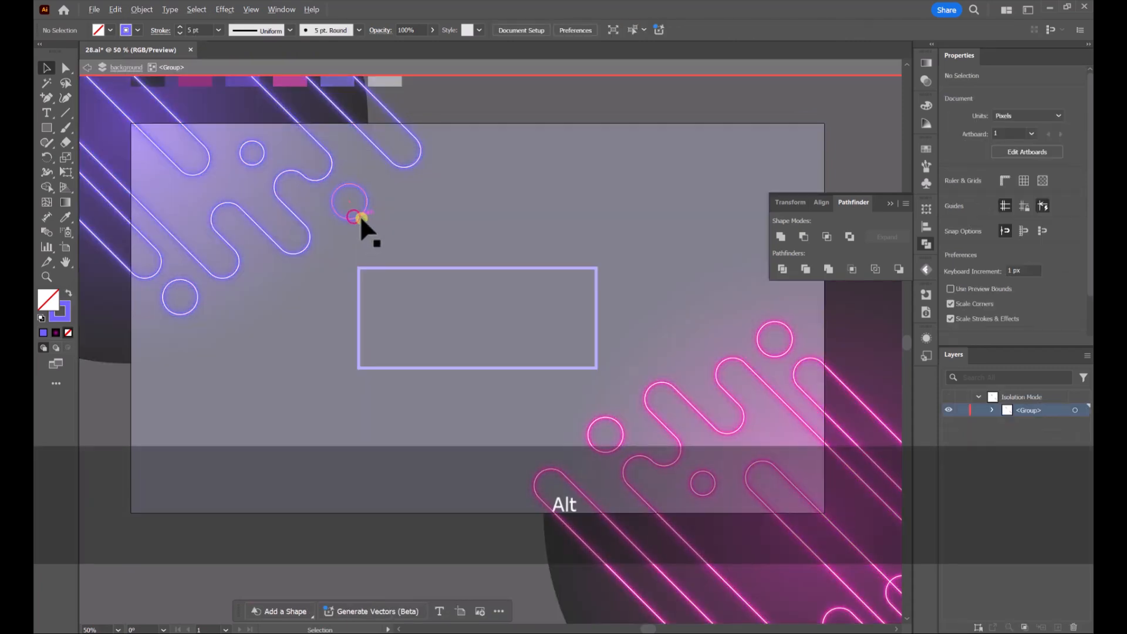
scroll(360, 215, down, 1)
drag(377, 172, 367, 171)
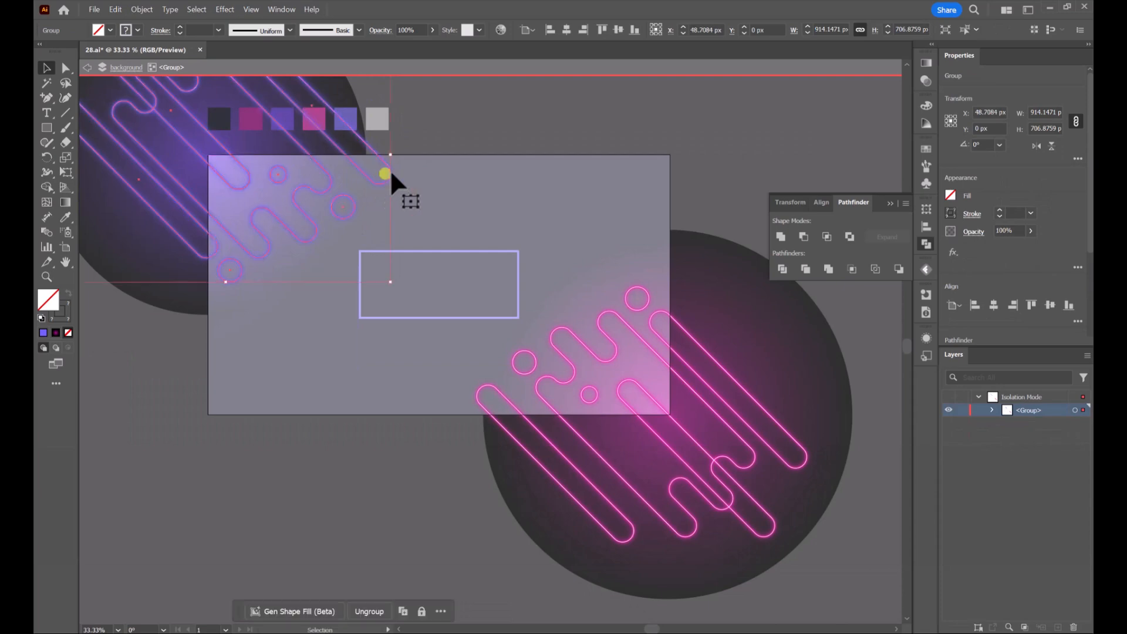
key(Escape)
click(650, 293)
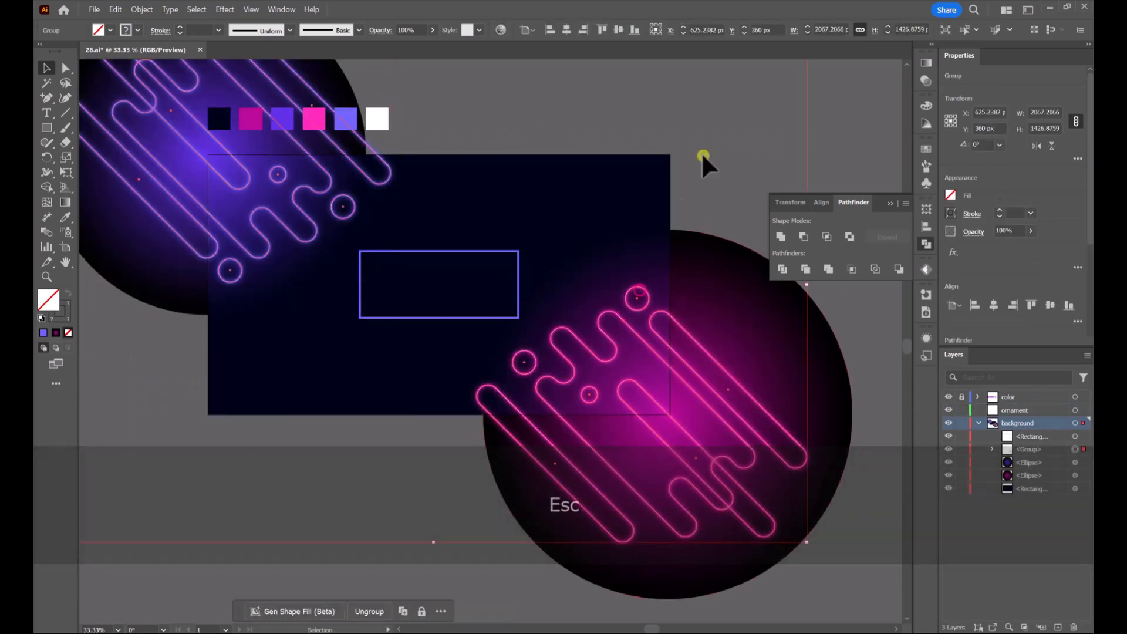
click(621, 31)
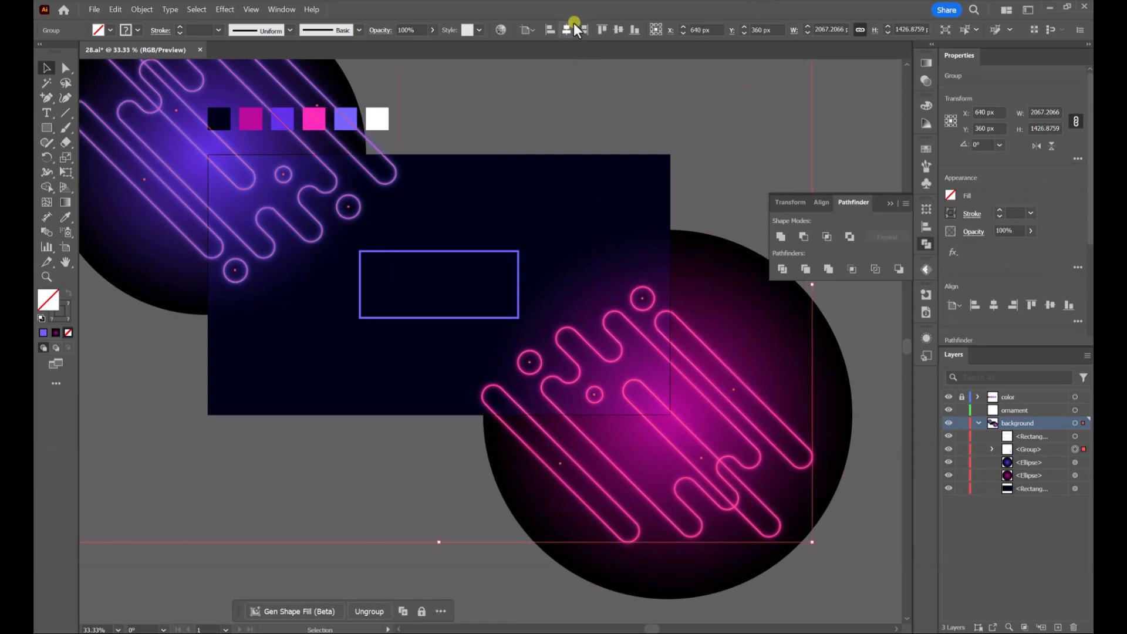
click(553, 36)
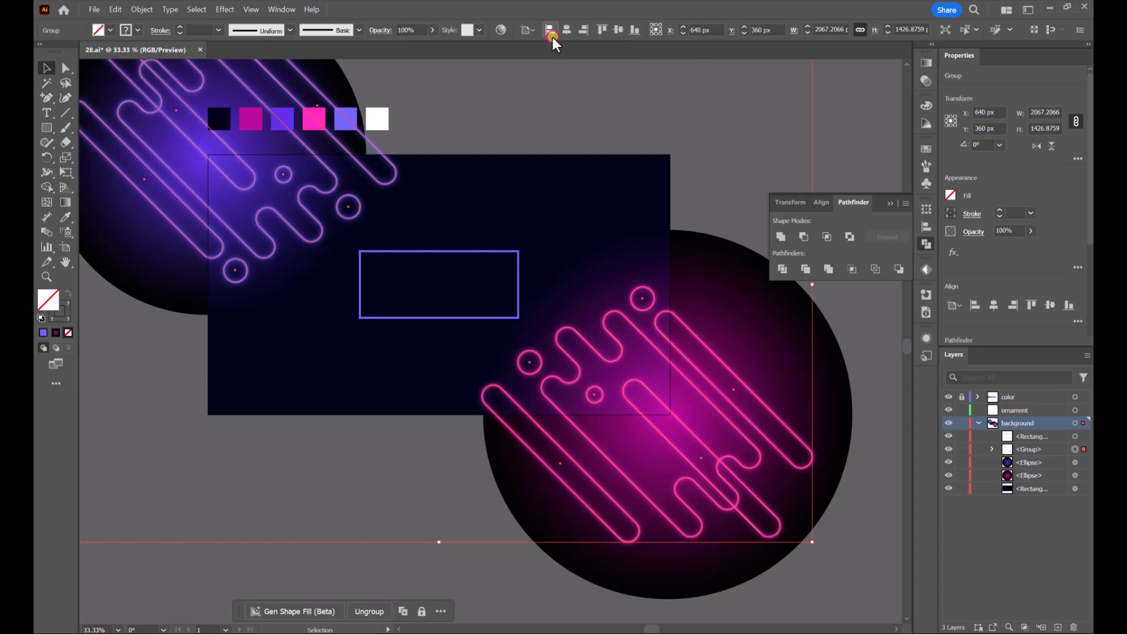
click(608, 114)
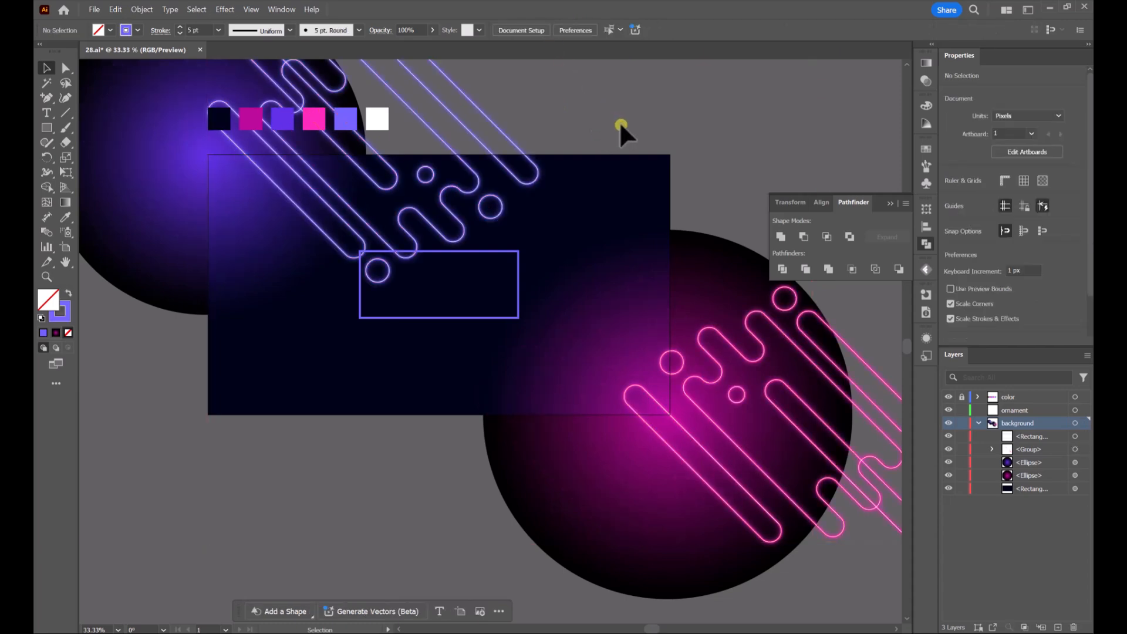
key(ctrl+z)
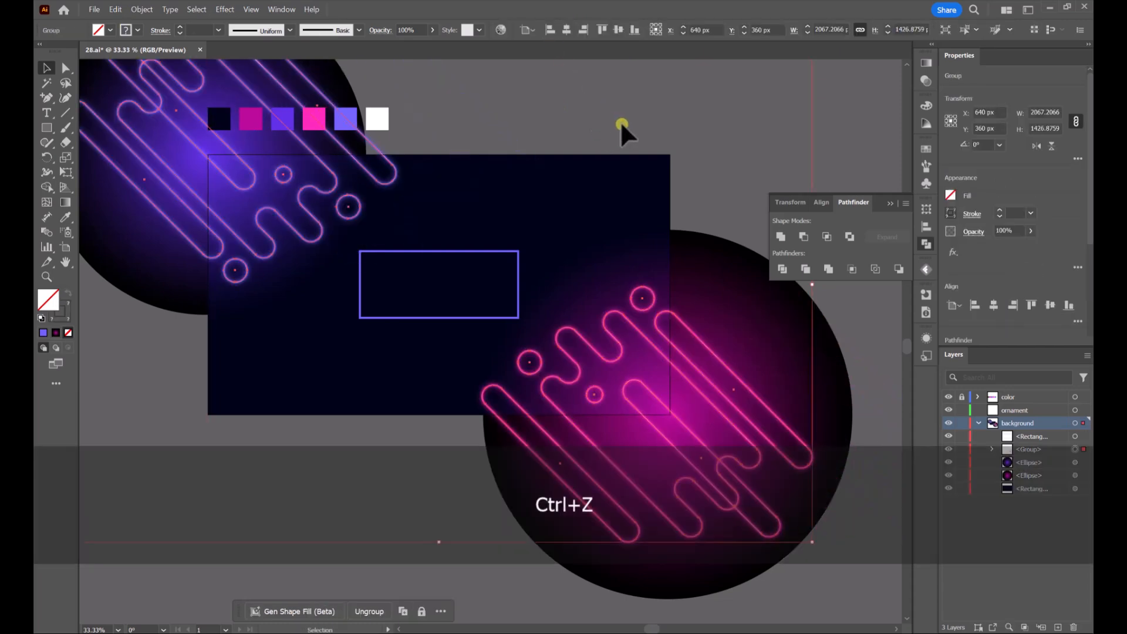
Round all corners of the central rectangle to a radius of about 66 px
scroll(479, 242, up, 1)
scroll(479, 241, up, 1)
drag(476, 233, 532, 165)
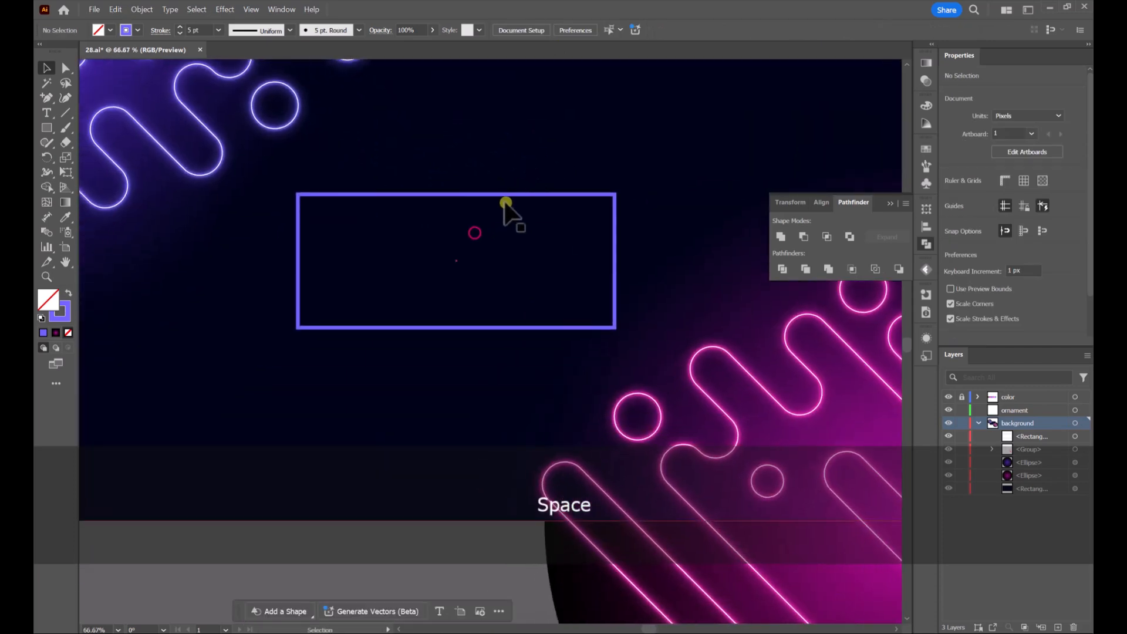
click(500, 196)
drag(303, 200, 345, 241)
scroll(467, 216, down, 2)
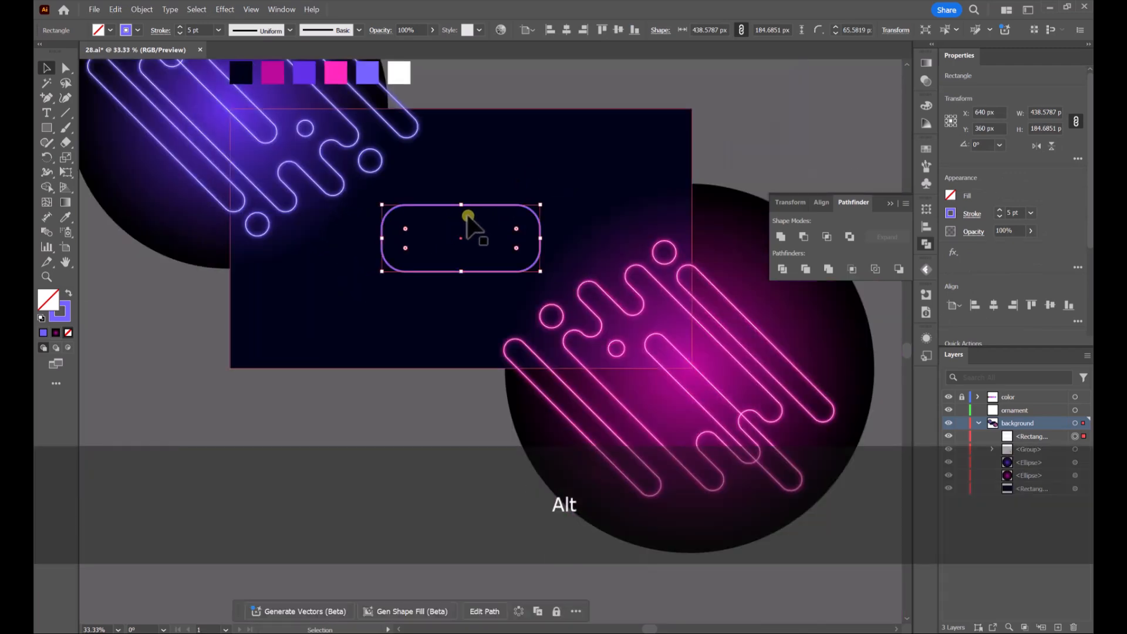
scroll(468, 216, up, 1)
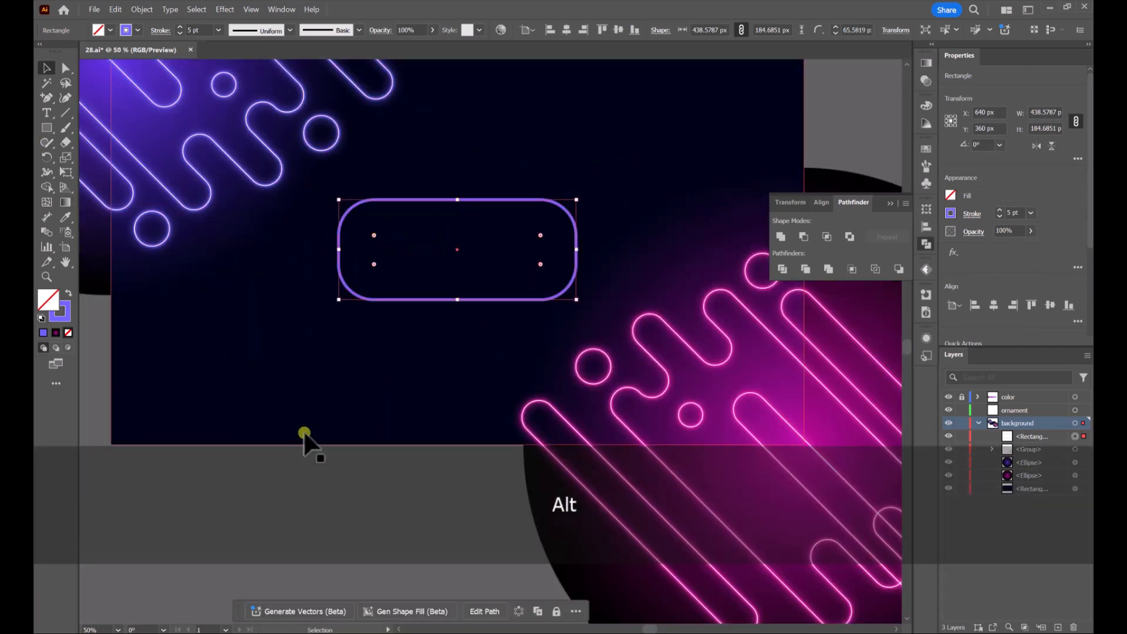
click(321, 484)
Draw a rectangle about 545 by 87 px across the middle of the rounded frame and subtract it from the frame
key(m)
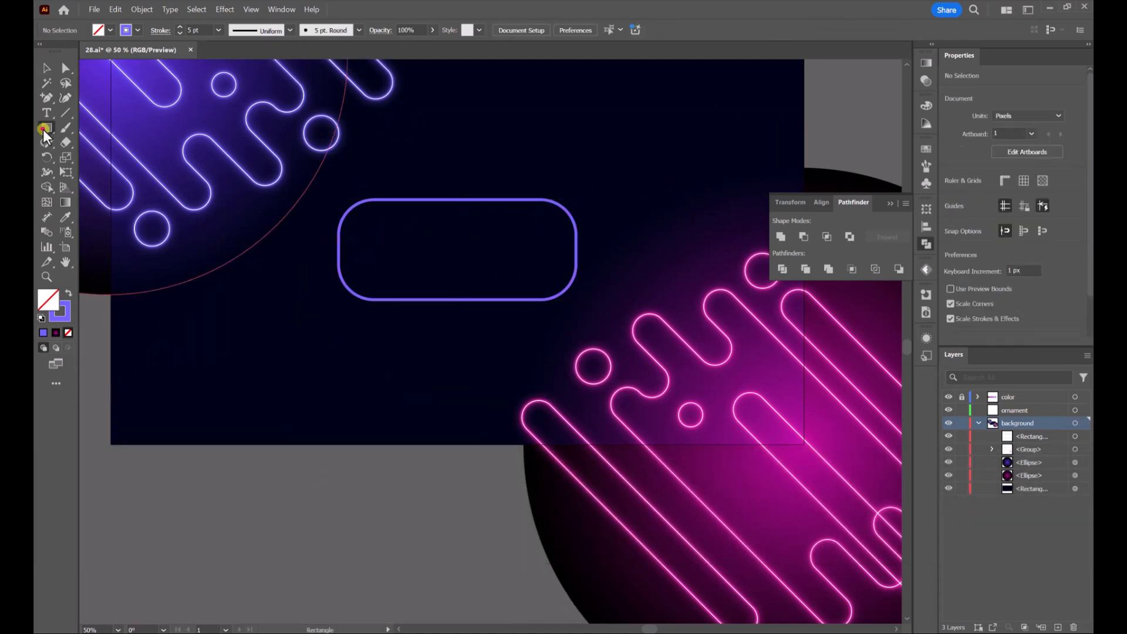
drag(320, 233, 616, 280)
key(v)
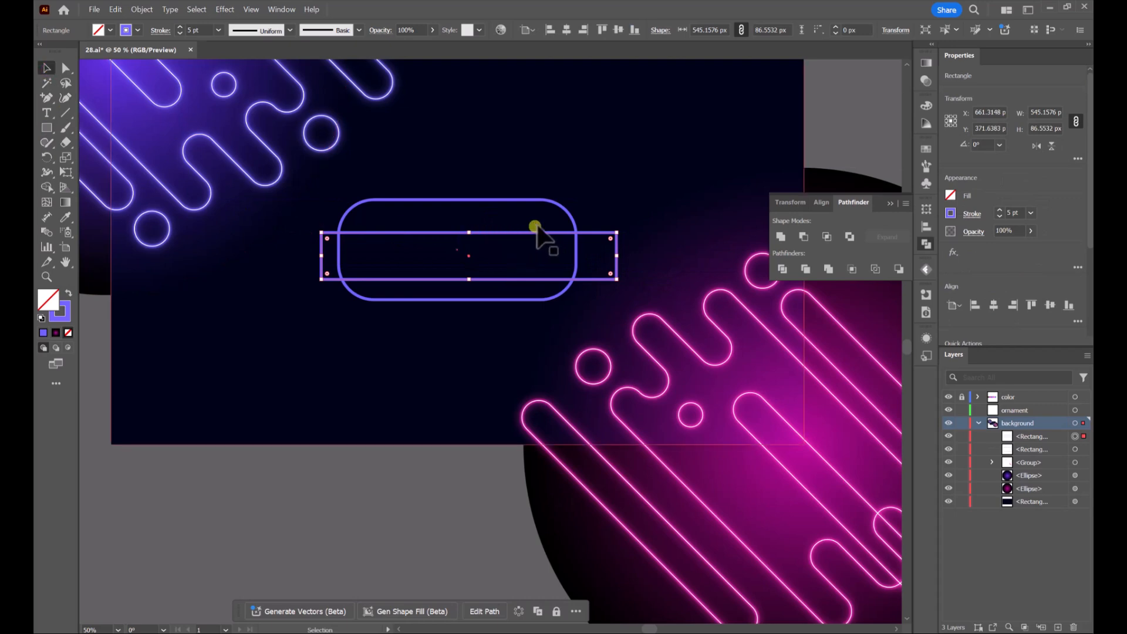
drag(587, 233, 575, 222)
shift+click(592, 229)
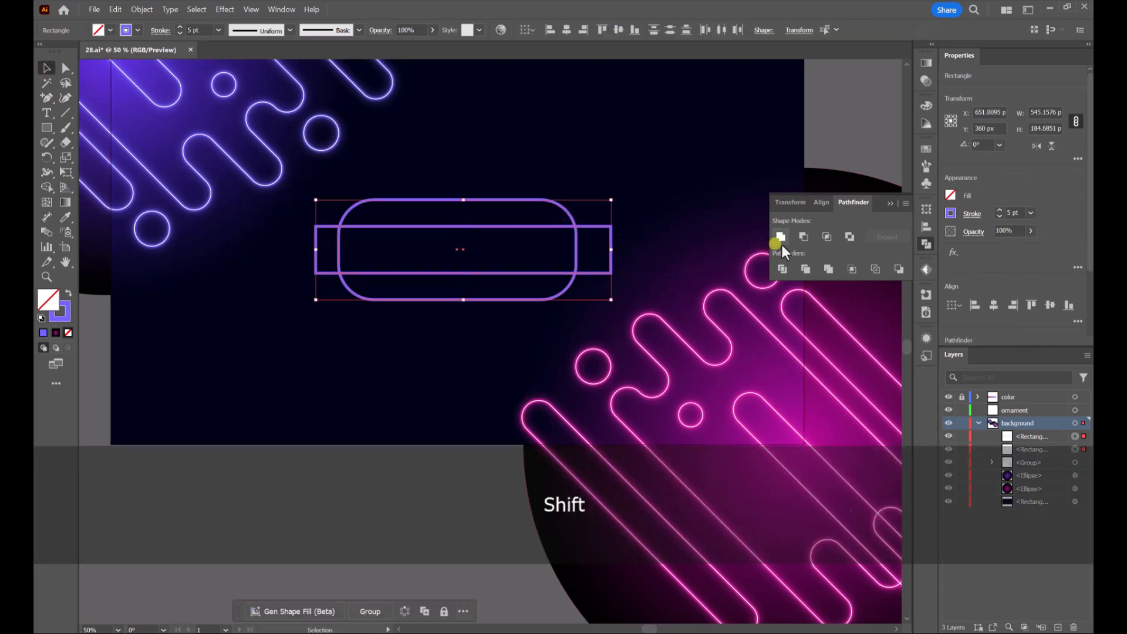
click(803, 237)
click(855, 109)
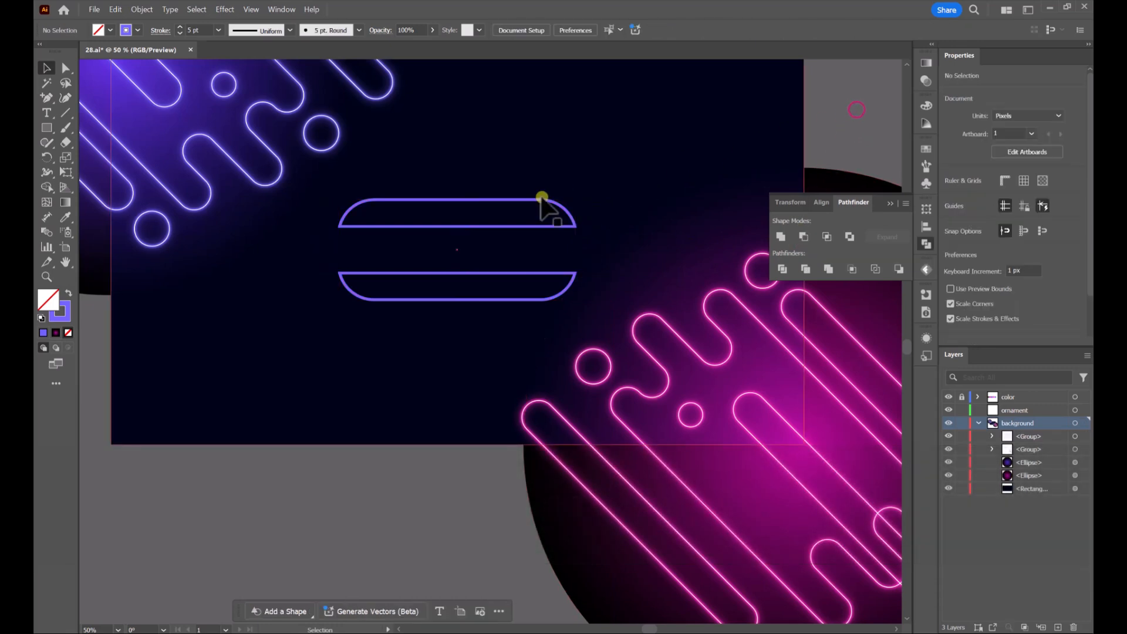
Delete the straight inner edges of the upper and lower frame halves, leaving two open curved outlines
click(467, 223)
click(65, 69)
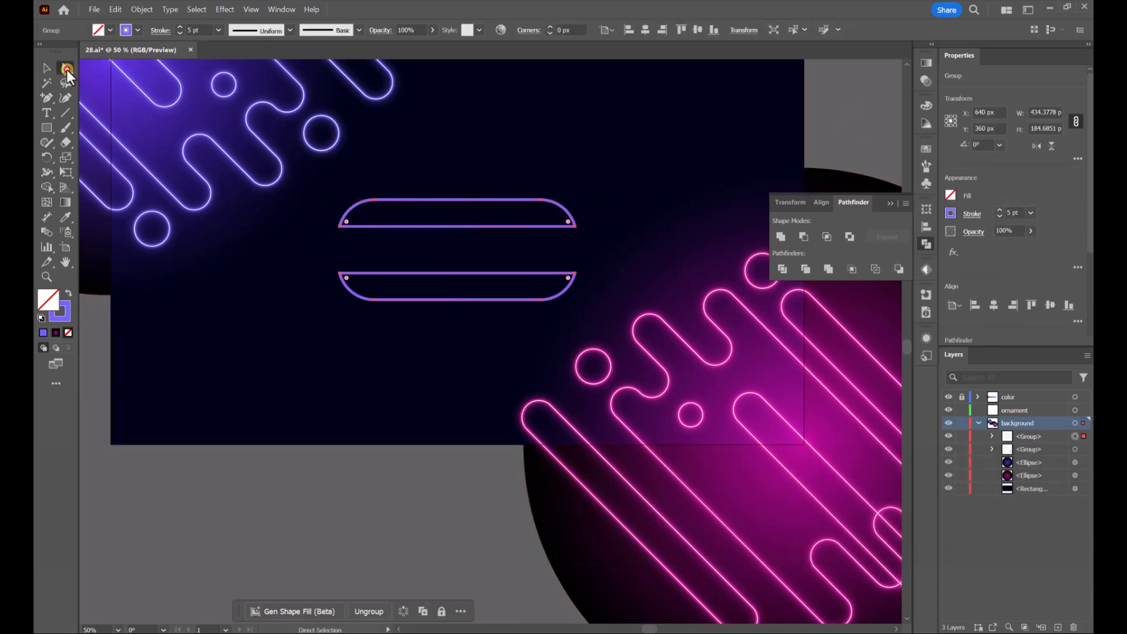
key(equal)
click(455, 226)
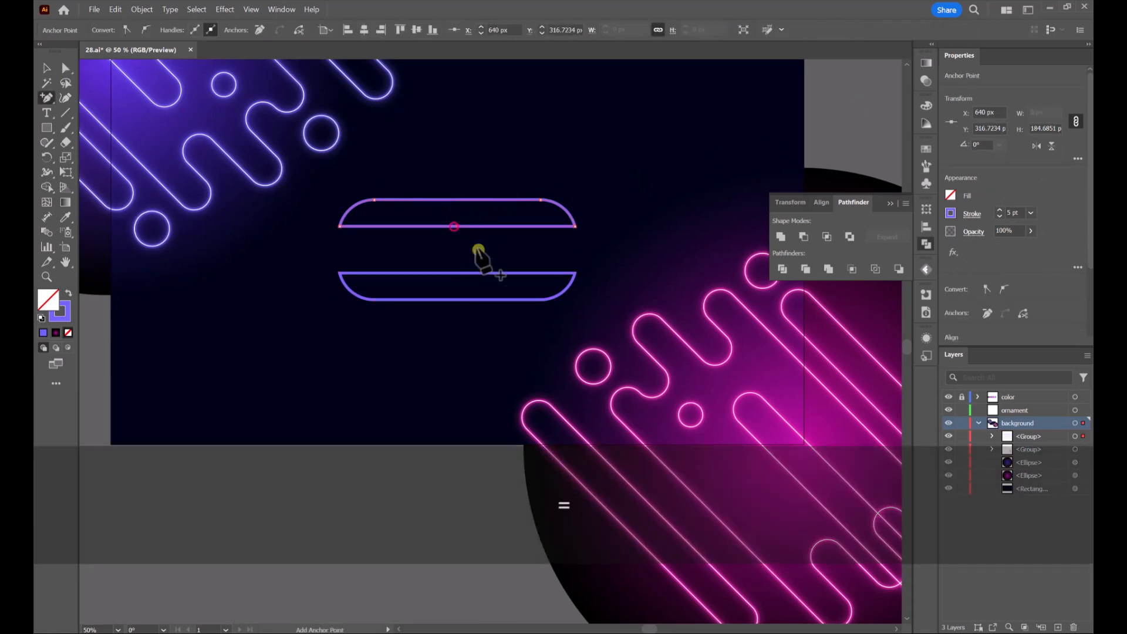
key(Delete)
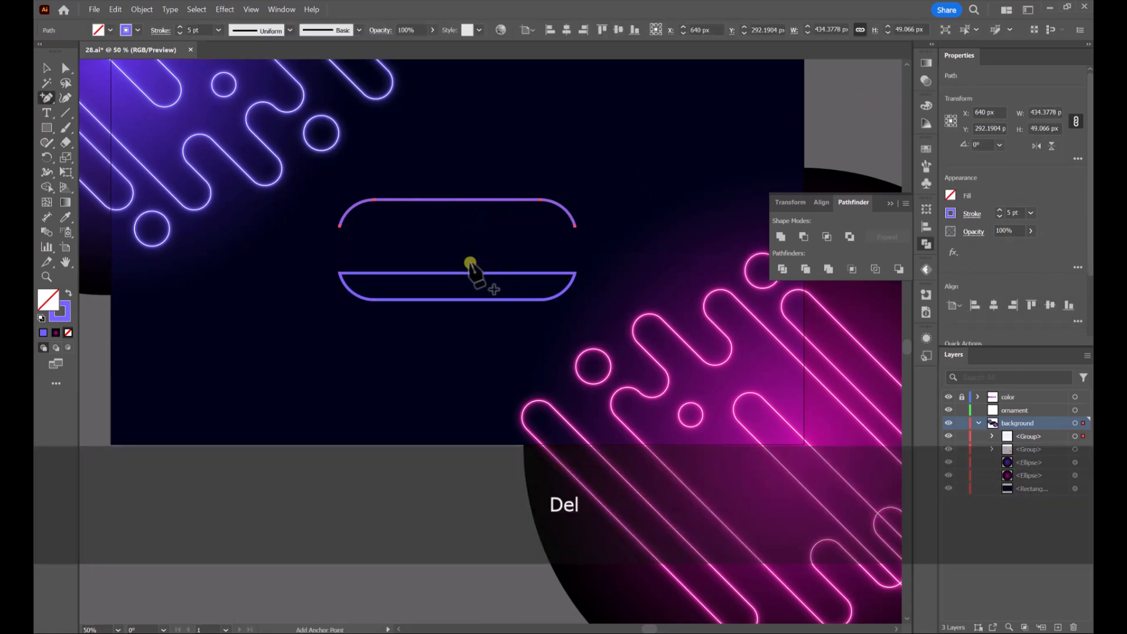
click(464, 275)
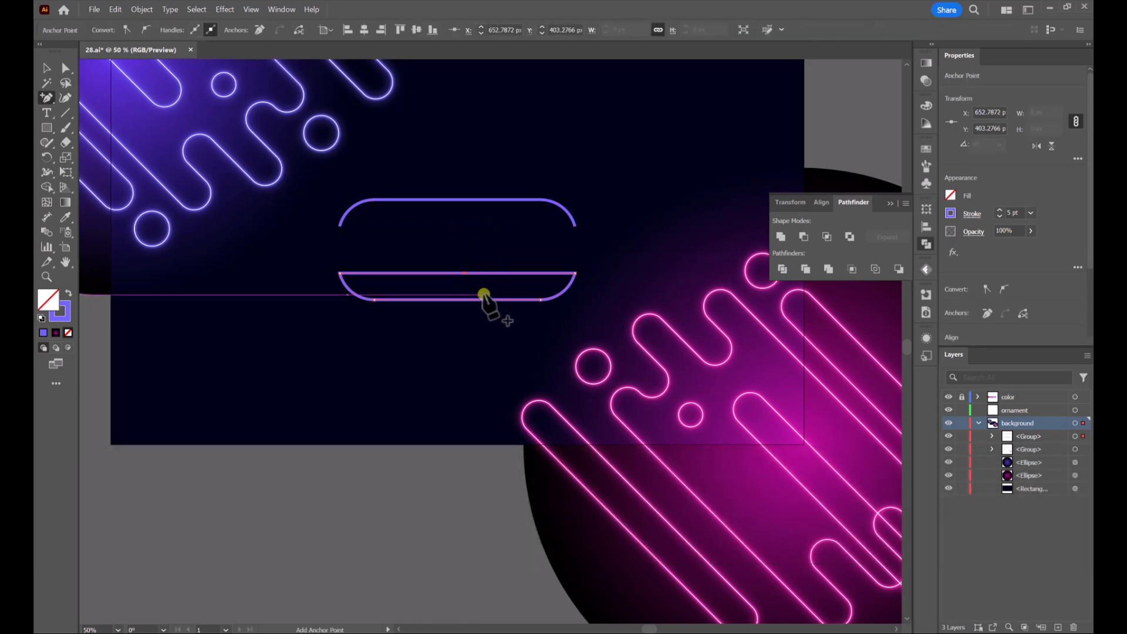
key(Delete)
click(47, 66)
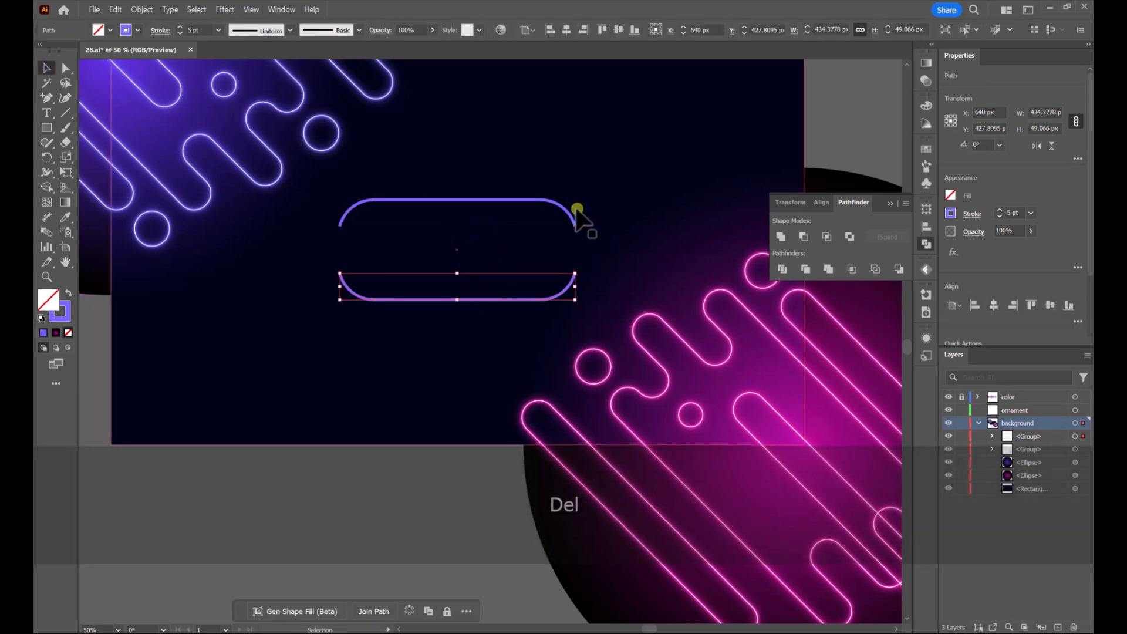
shift+click(561, 215)
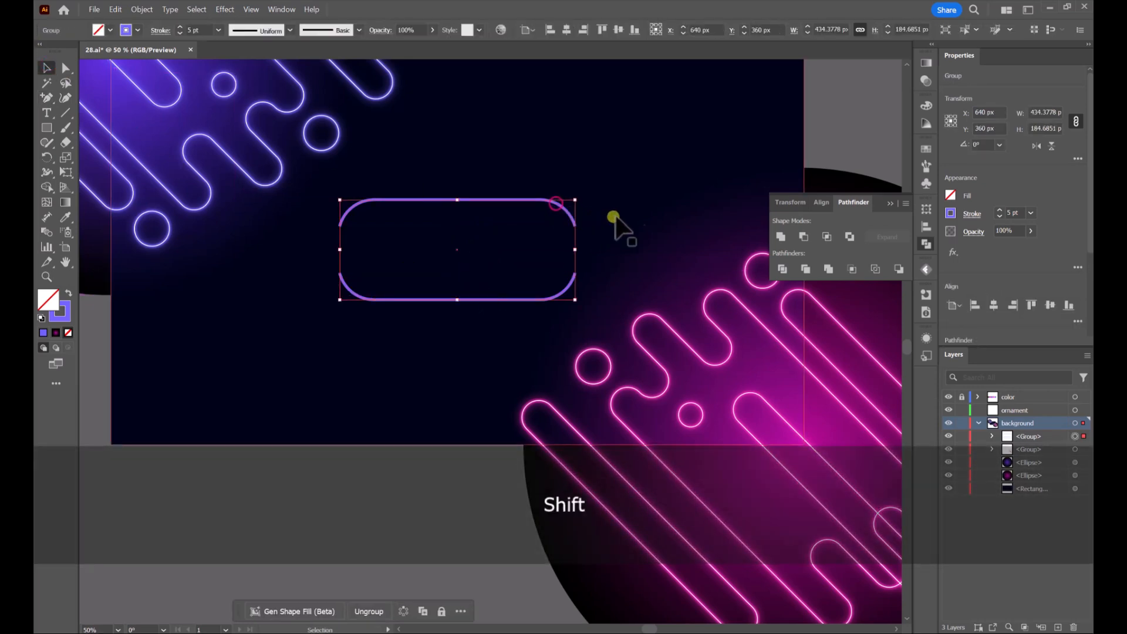
click(970, 218)
click(908, 263)
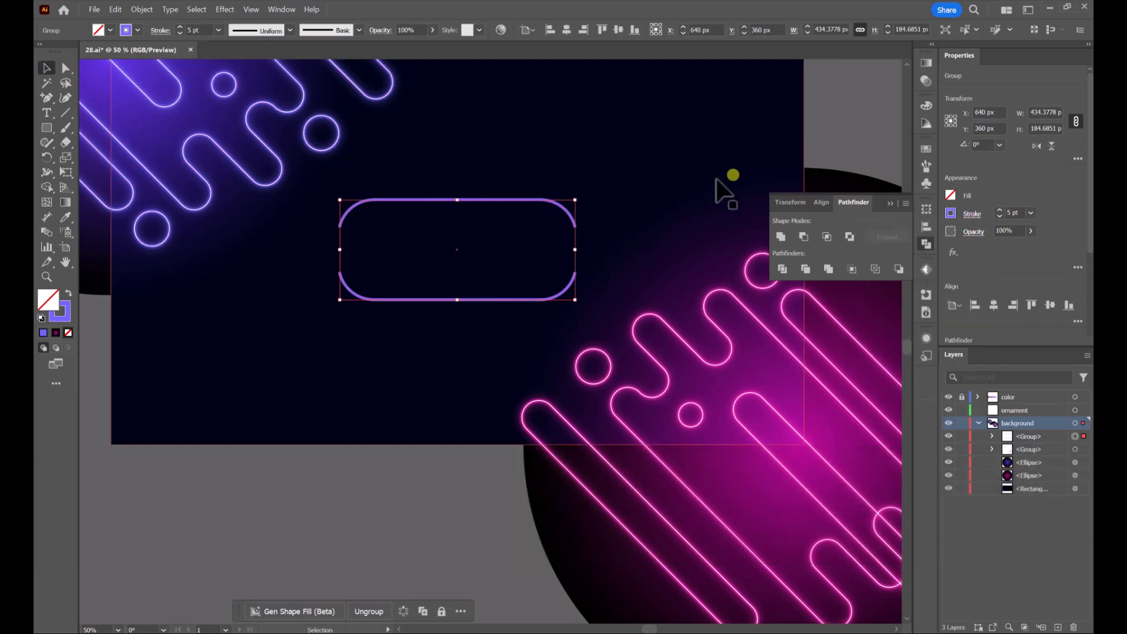
click(889, 116)
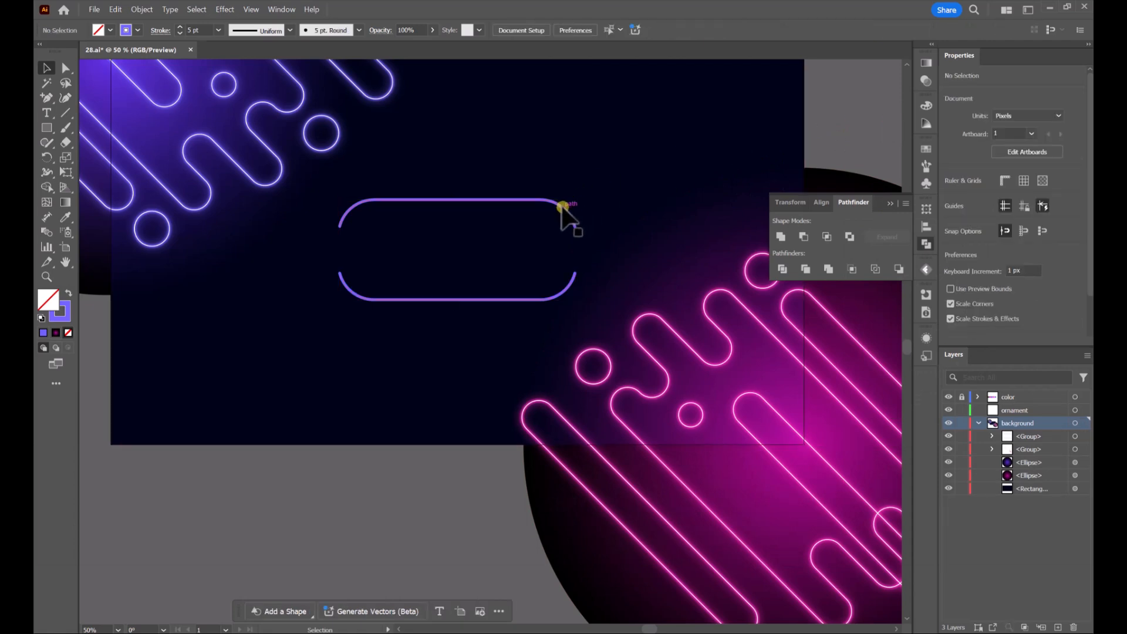
Apply a linear gradient to the stroke of the two open frame outlines
click(566, 204)
scroll(566, 214, up, 1)
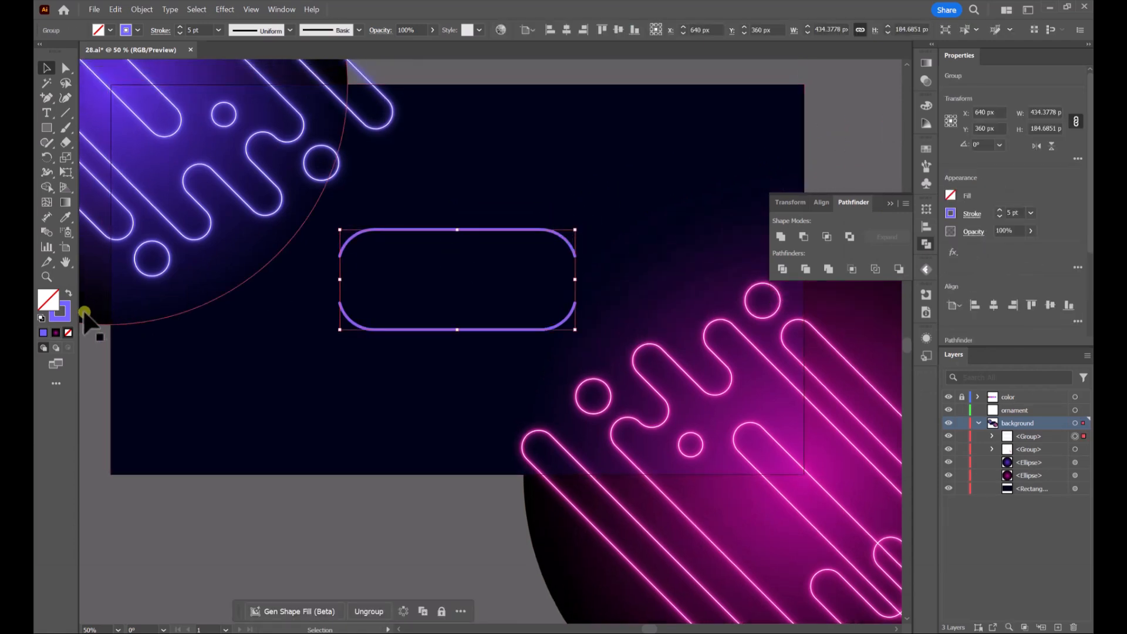
click(68, 313)
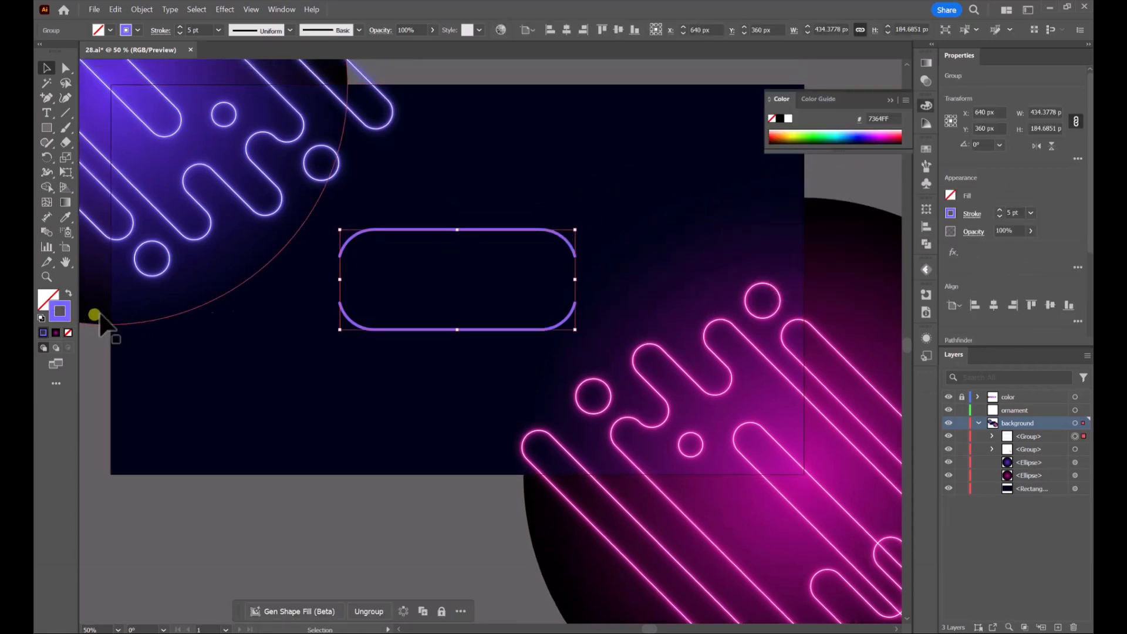
click(927, 64)
click(832, 154)
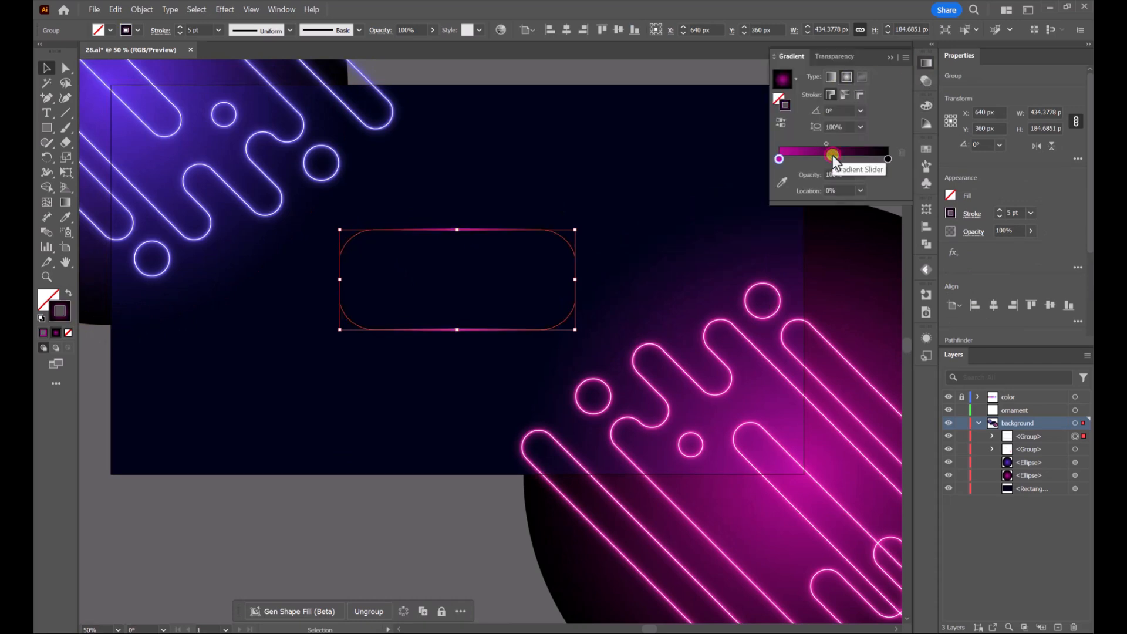
click(687, 74)
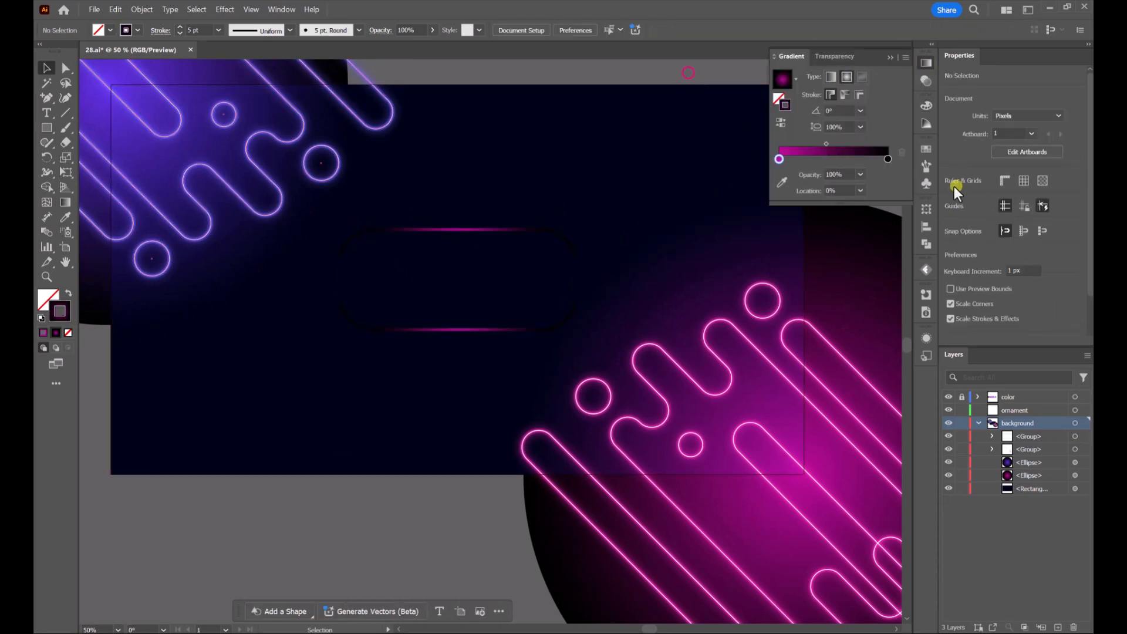
click(507, 231)
click(834, 81)
Colour the stroke gradient's end stop light violet and its start stop bright pink, sampling both from the palette swatches
scroll(655, 111, up, 2)
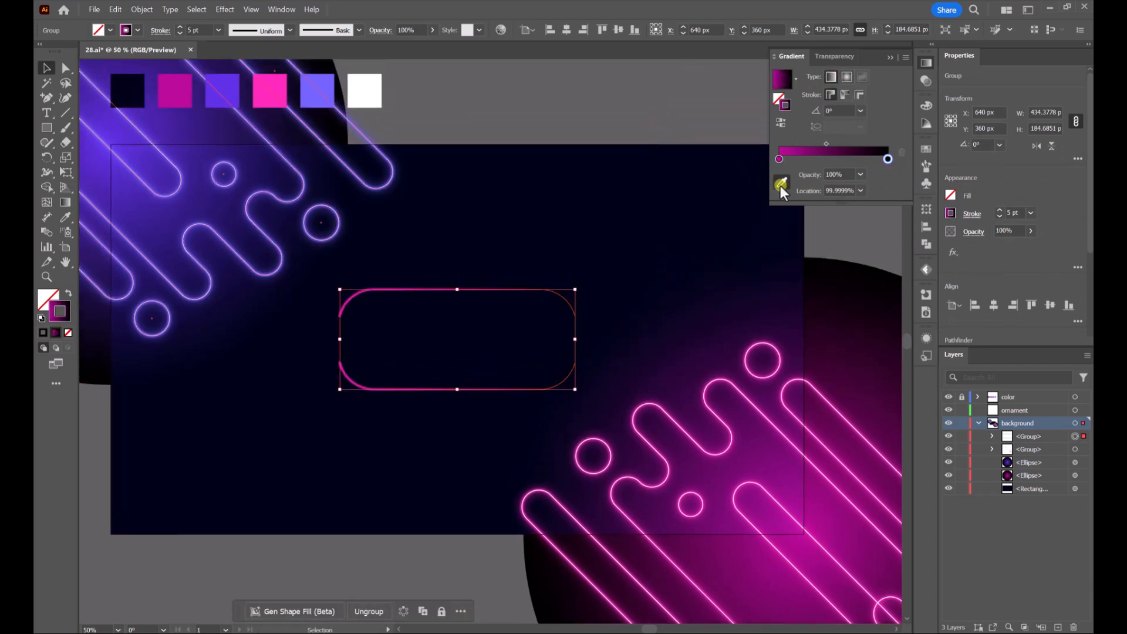
click(780, 186)
click(322, 97)
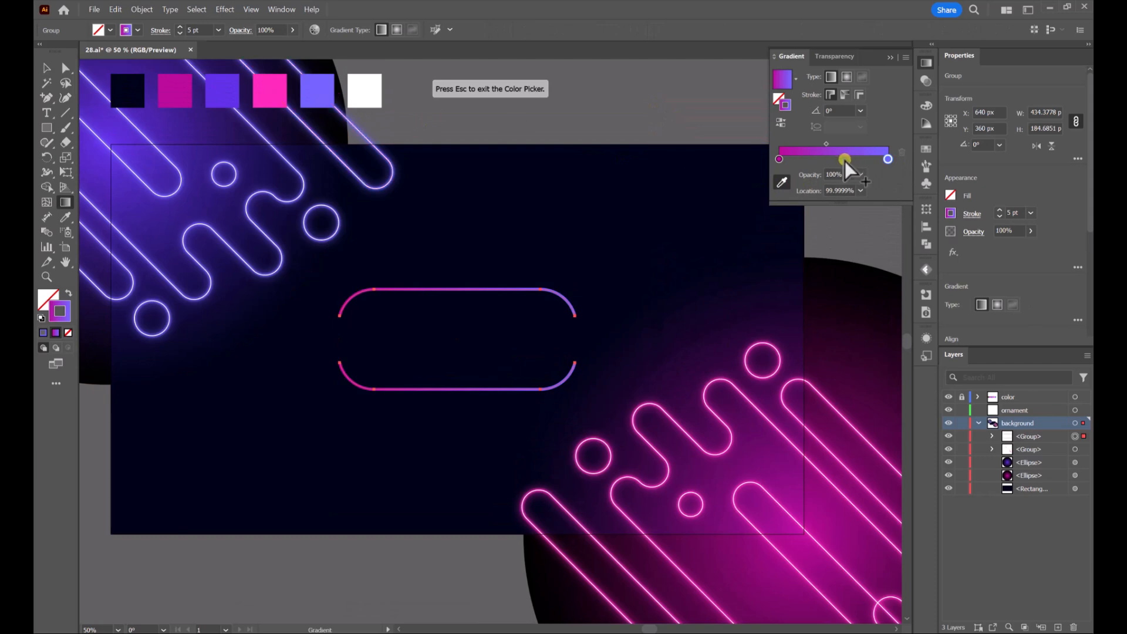
click(276, 96)
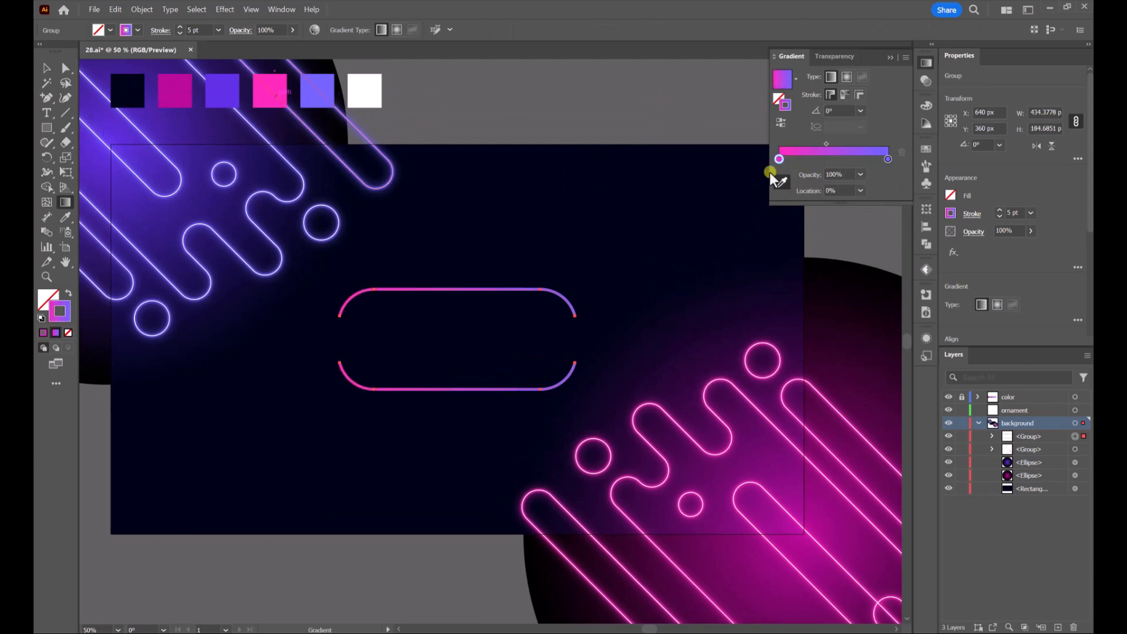
Combine the frame outlines into a compound path, and set its stroke gradient to -45° with the colour order reversed
text(-45)
key(Return)
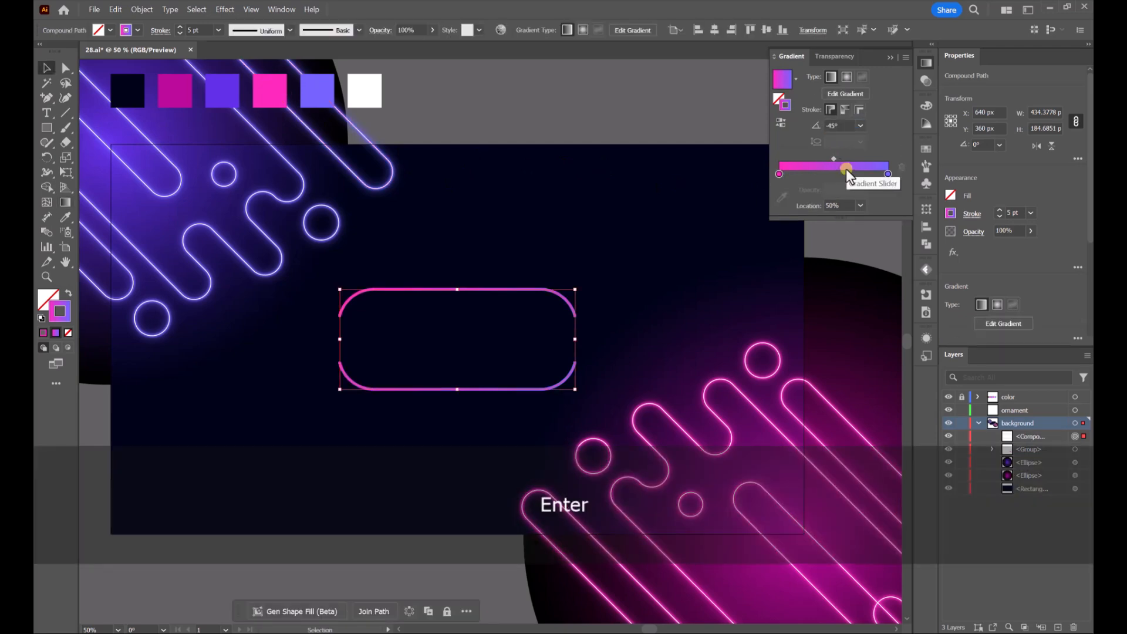
click(779, 125)
click(593, 115)
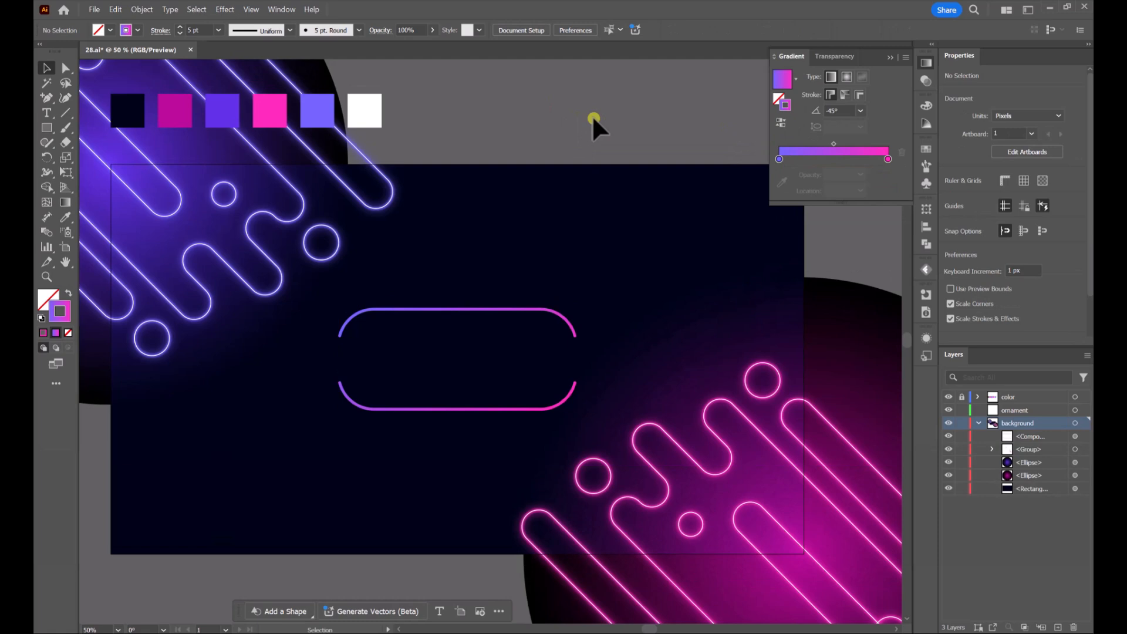
Paste a copy of the open gradient frame in place and give the copy a white 1 pt stroke
click(461, 292)
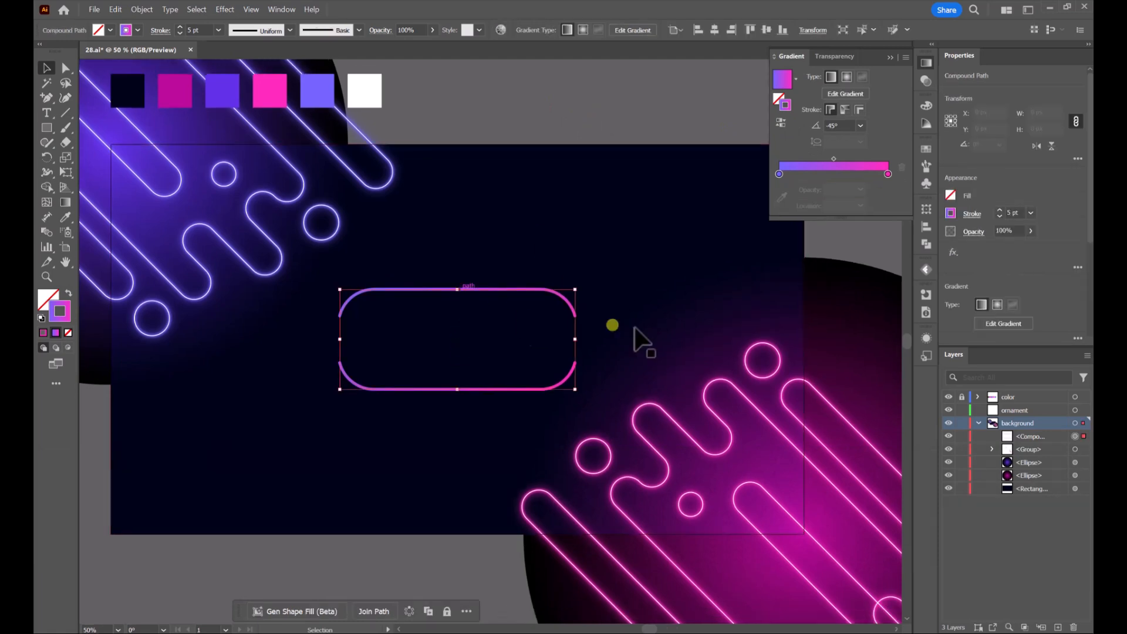
key(ctrl)
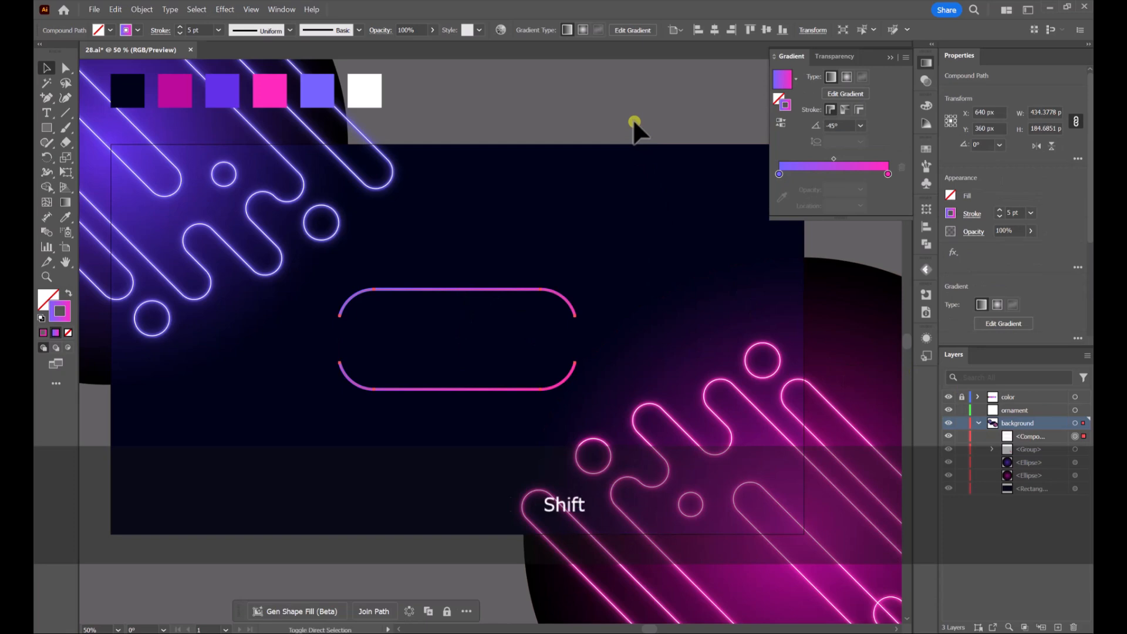
key(ctrl+shift+v)
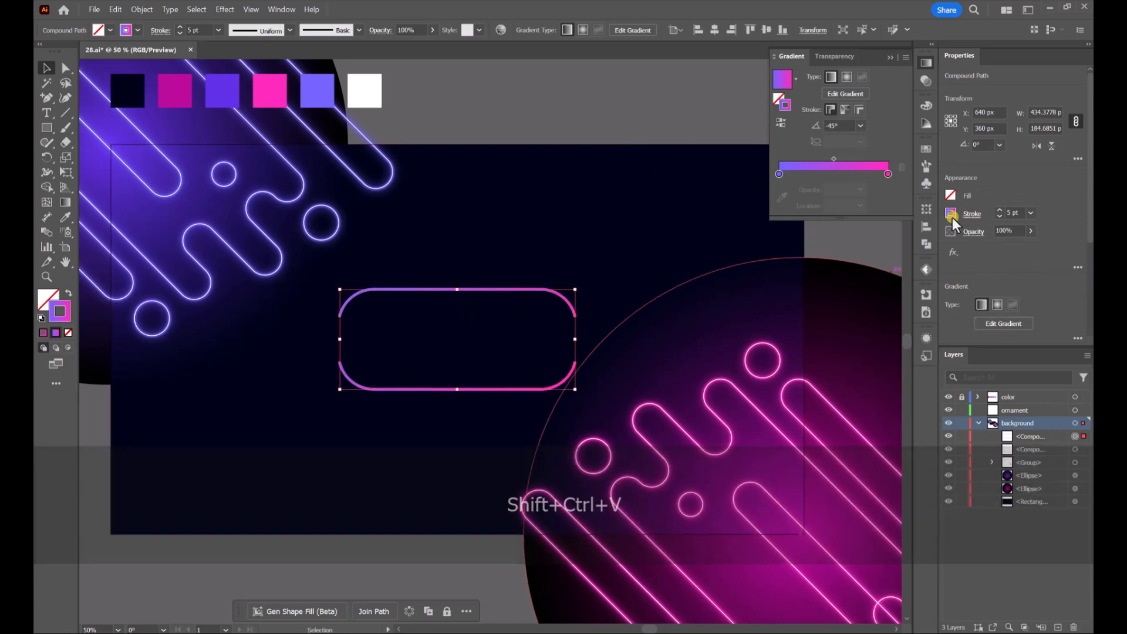
click(951, 213)
click(818, 313)
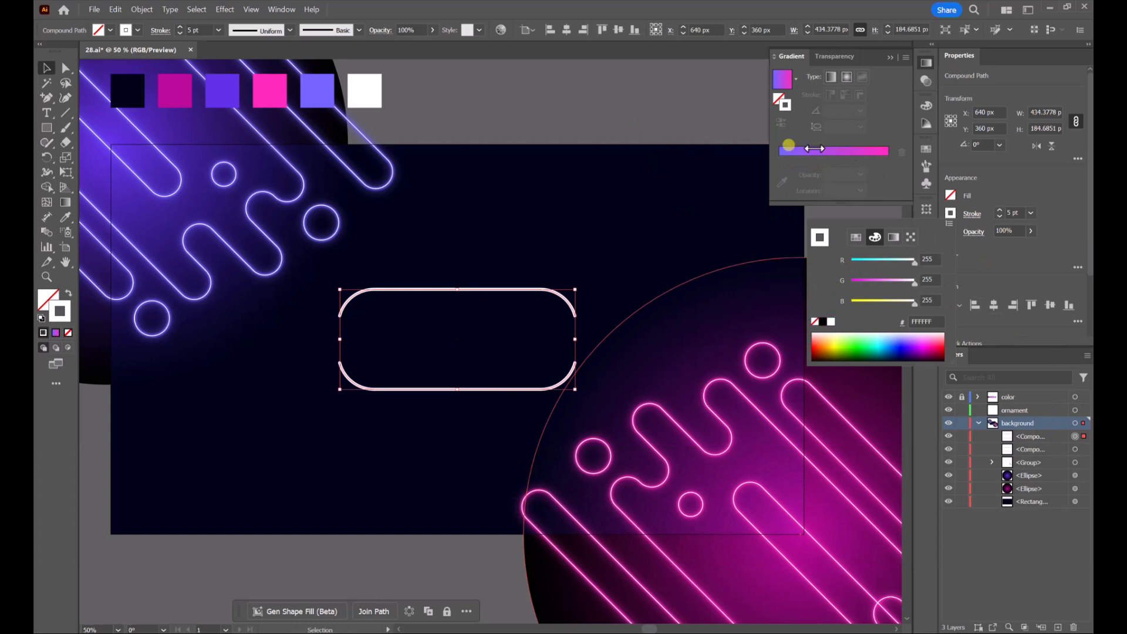
click(1000, 218)
click(999, 217)
click(999, 217)
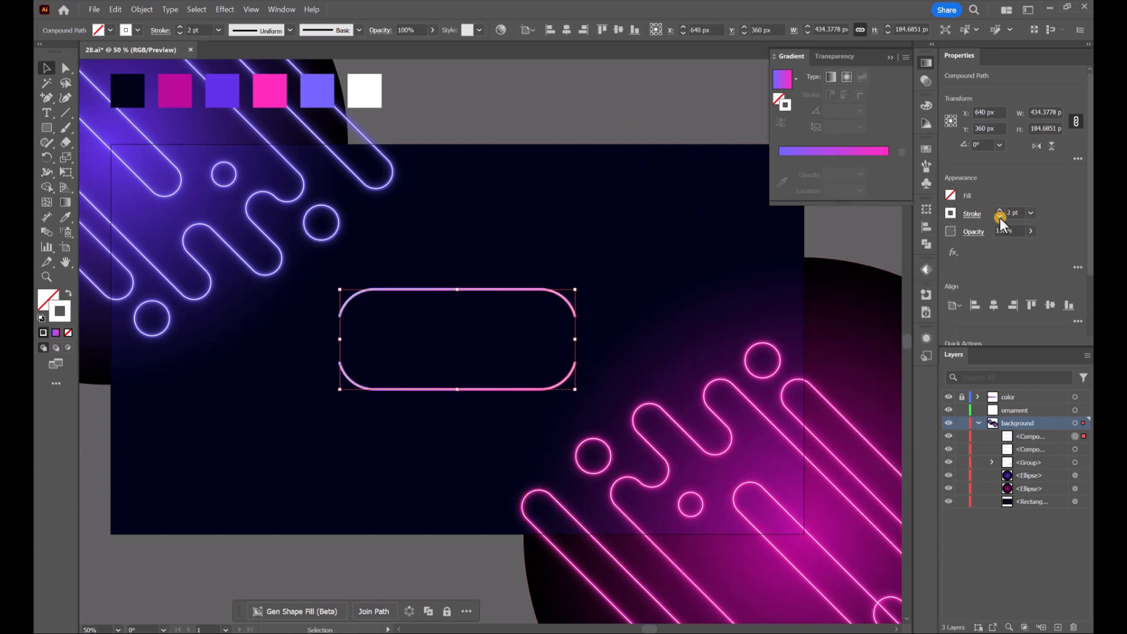
click(1000, 217)
click(688, 112)
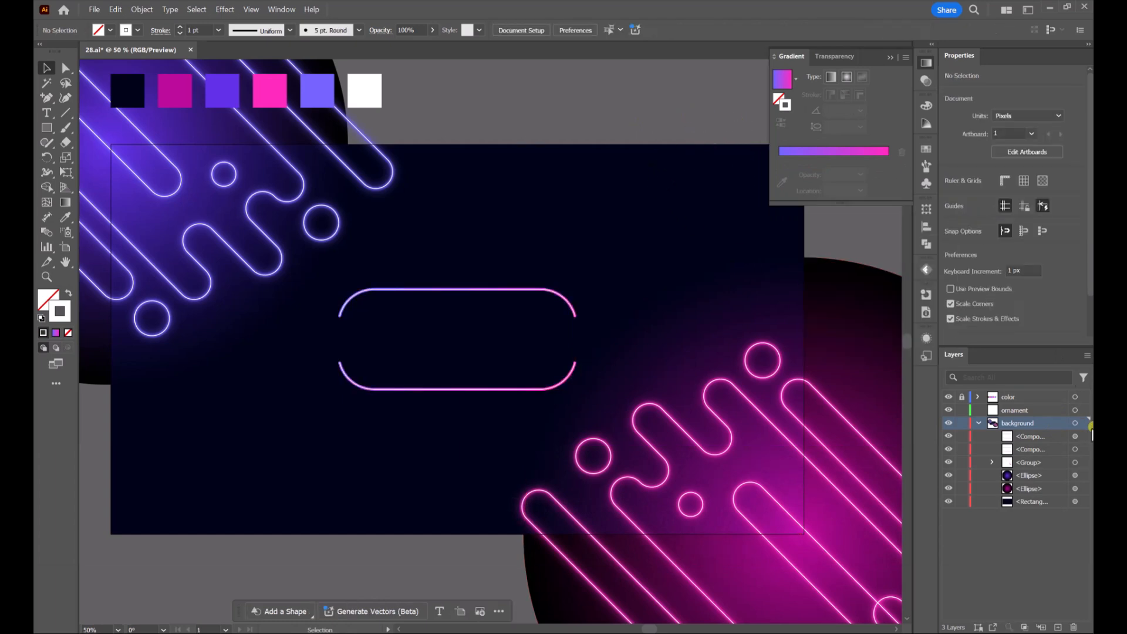
Apply a Gaussian Blur to the gradient-stroked frame beneath the white copy
click(1077, 449)
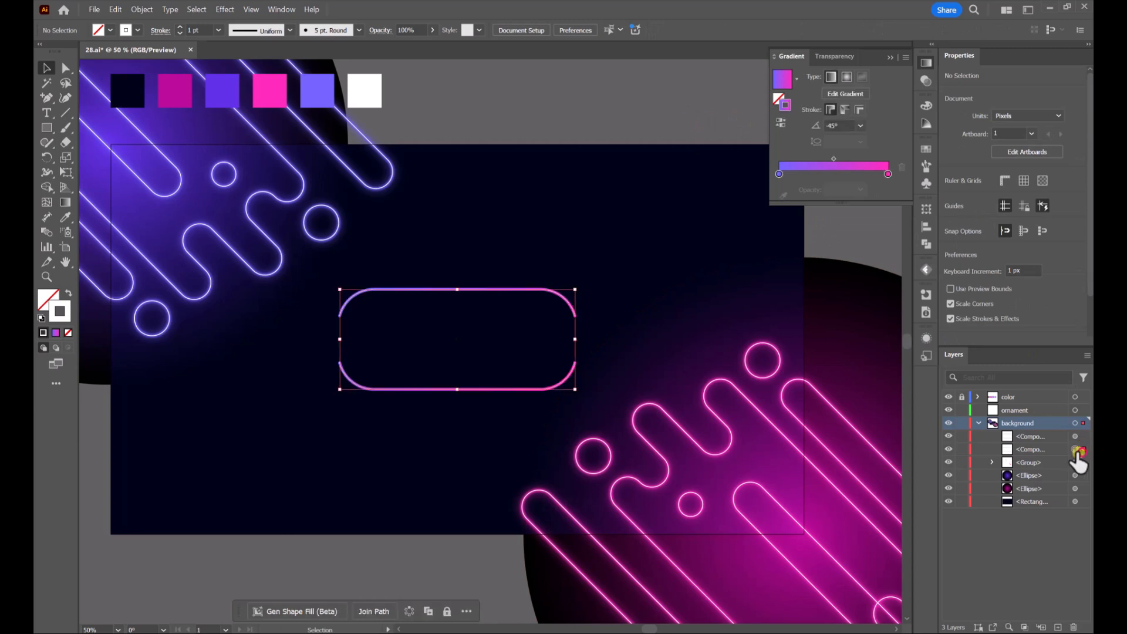
click(225, 9)
mouse_move(270, 249)
click(409, 250)
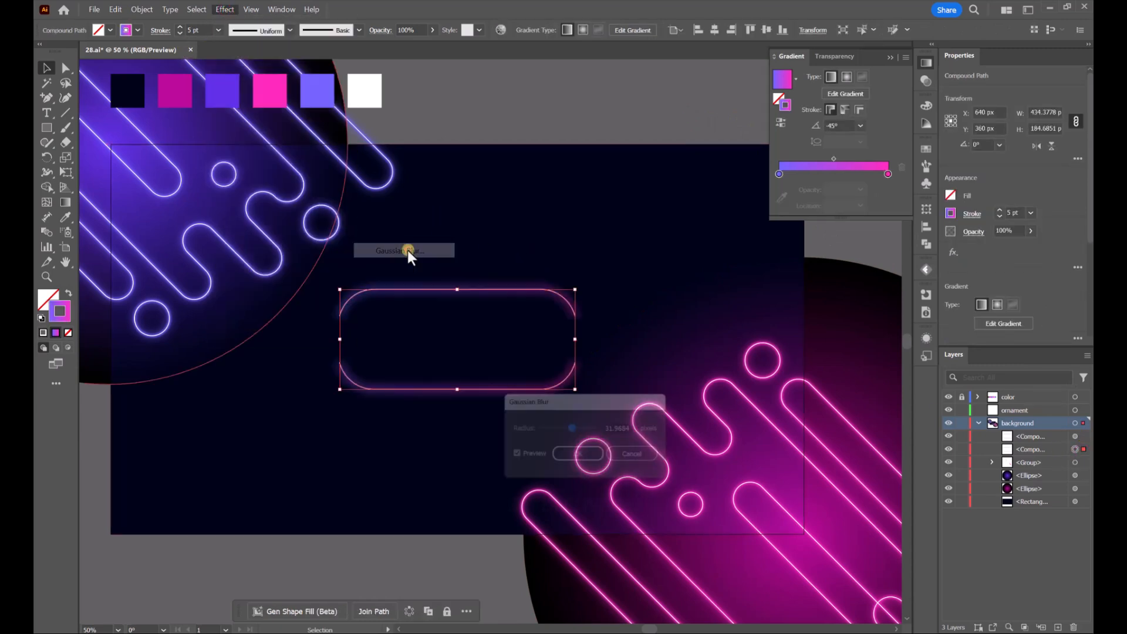
mouse_move(561, 435)
mouse_down()
mouse_move(549, 431)
mouse_move(558, 429)
mouse_up()
click(572, 455)
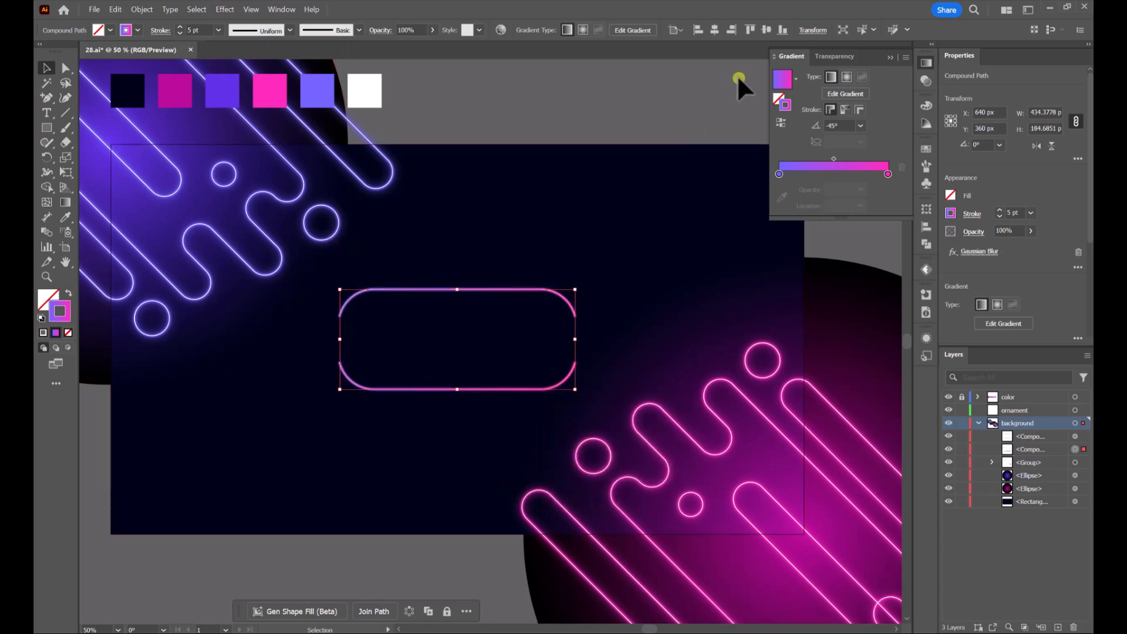
click(608, 100)
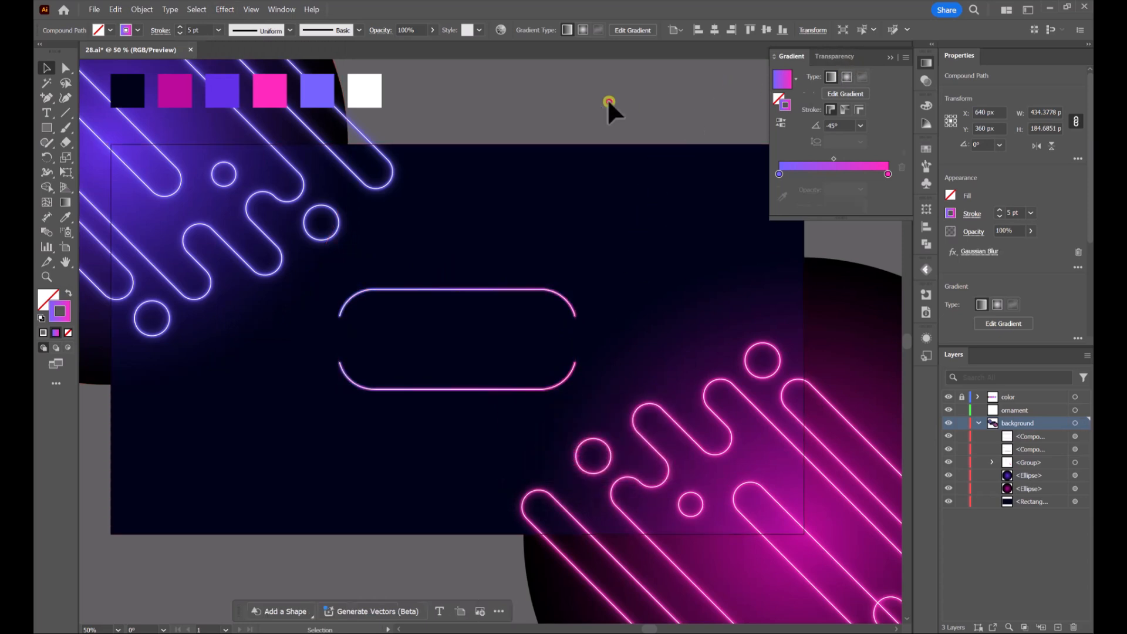
Duplicate the blurred gradient frame in place
click(1031, 438)
click(1076, 450)
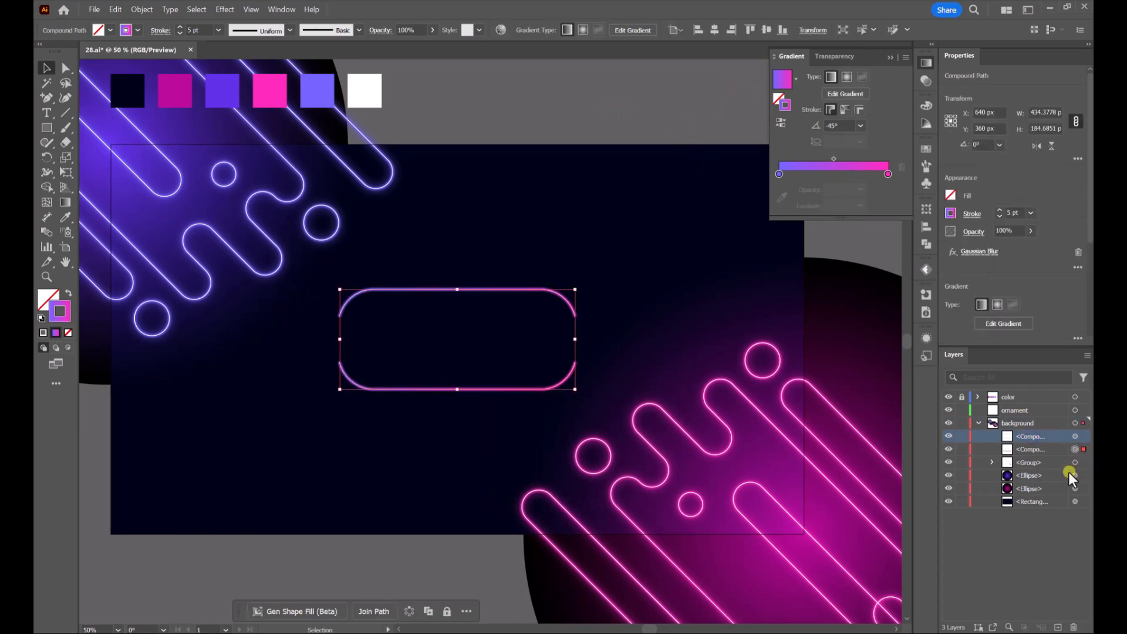
right_click(553, 301)
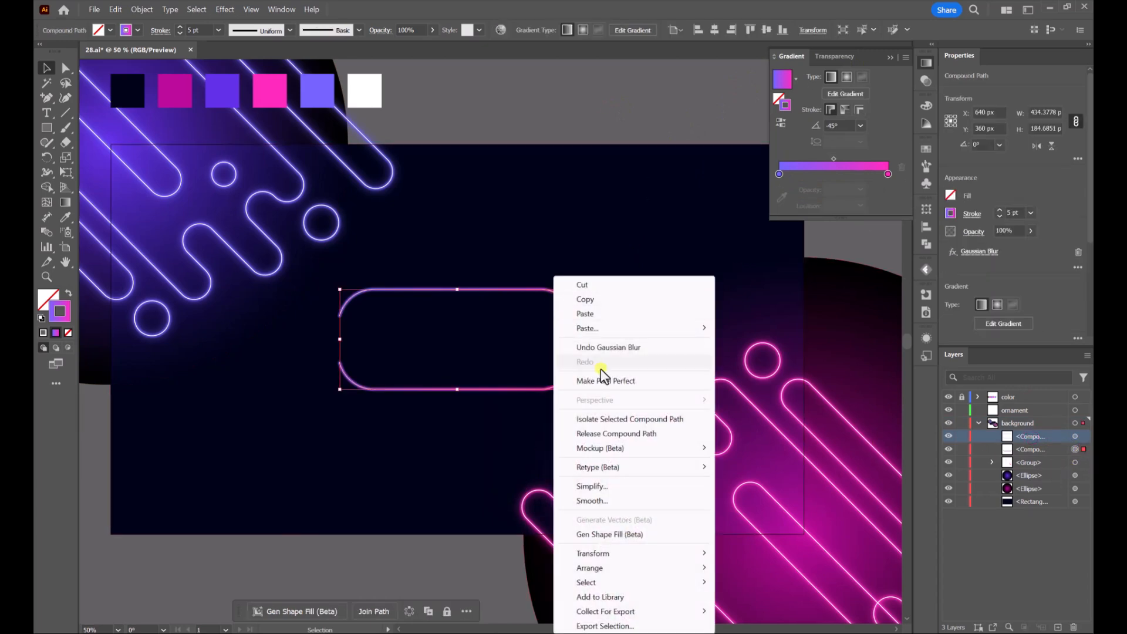
click(590, 301)
mouse_move(607, 333)
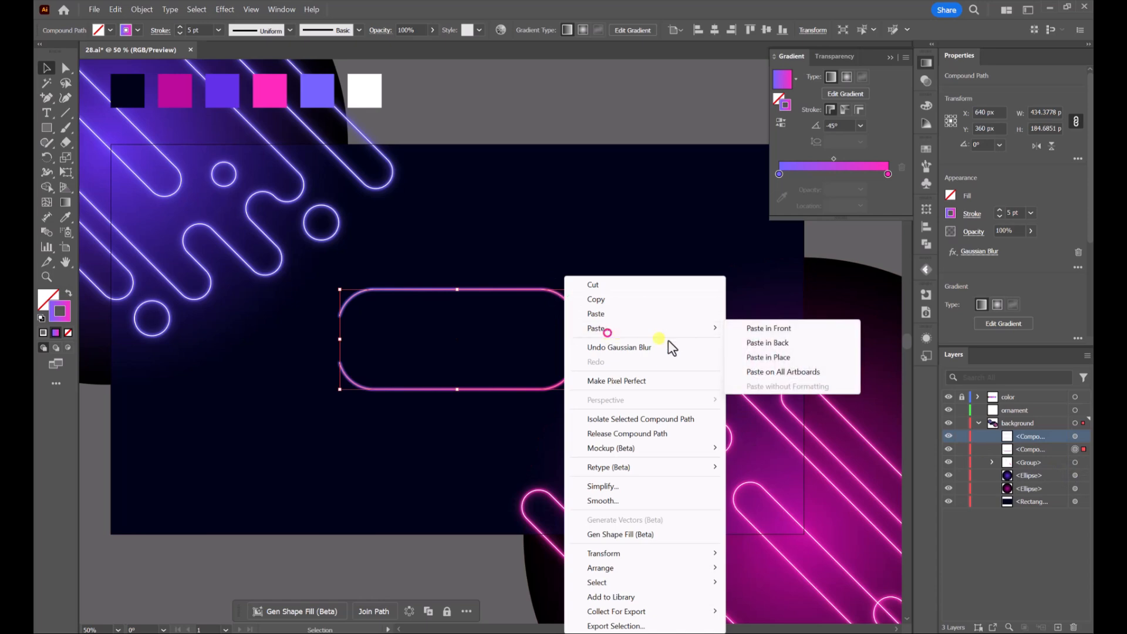
click(804, 357)
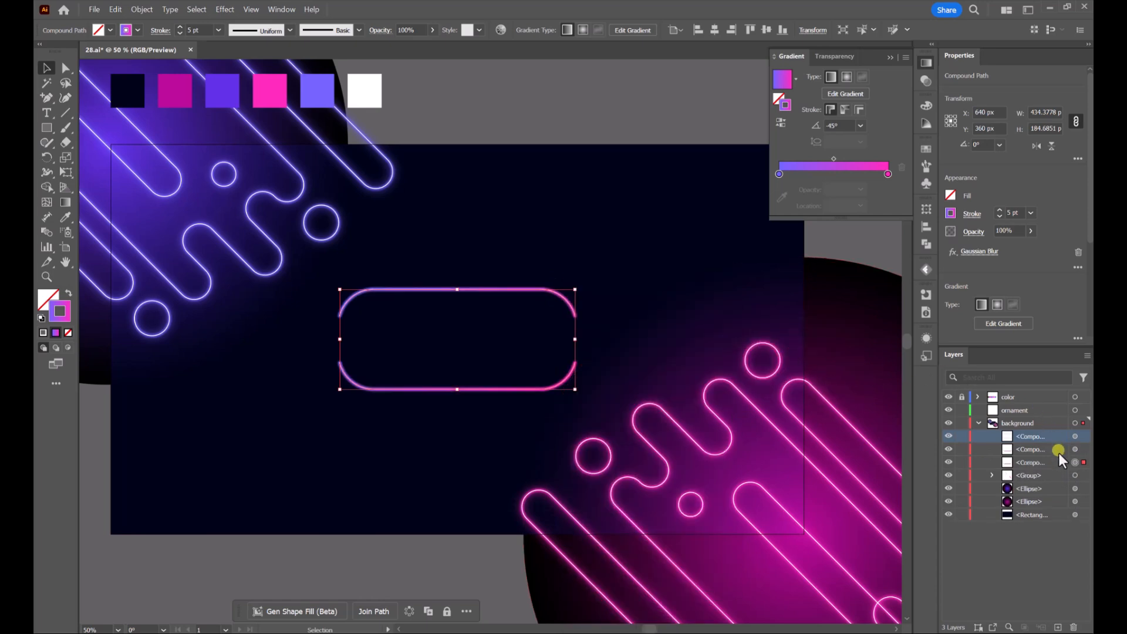
Set the Gaussian Blur radius of the lowest frame copy to about 26.2 pixels
click(975, 253)
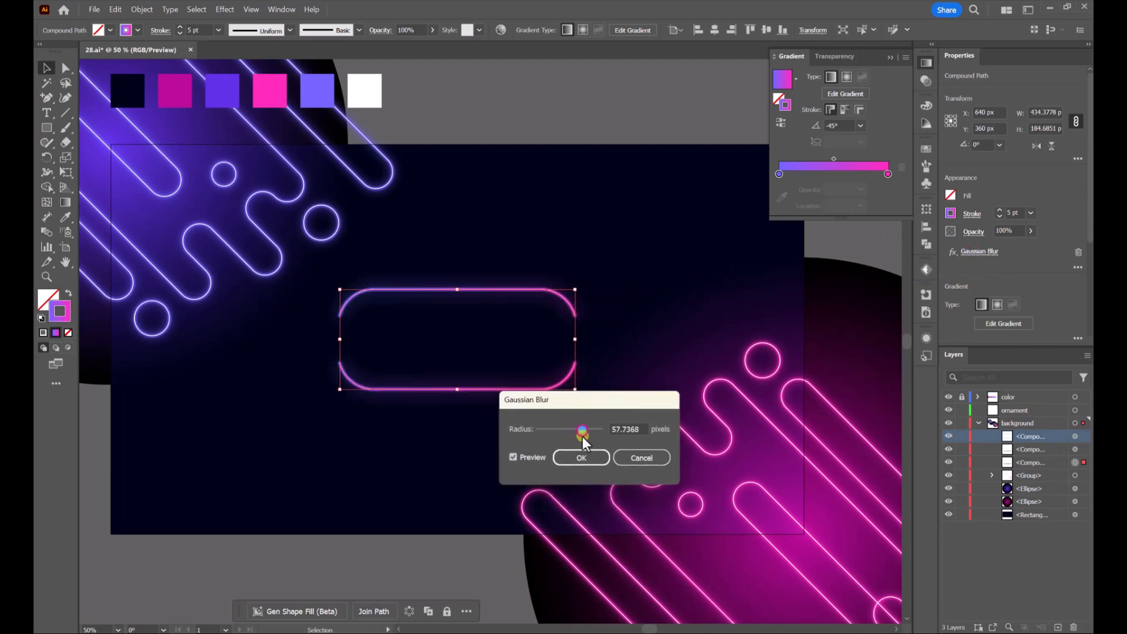
click(582, 458)
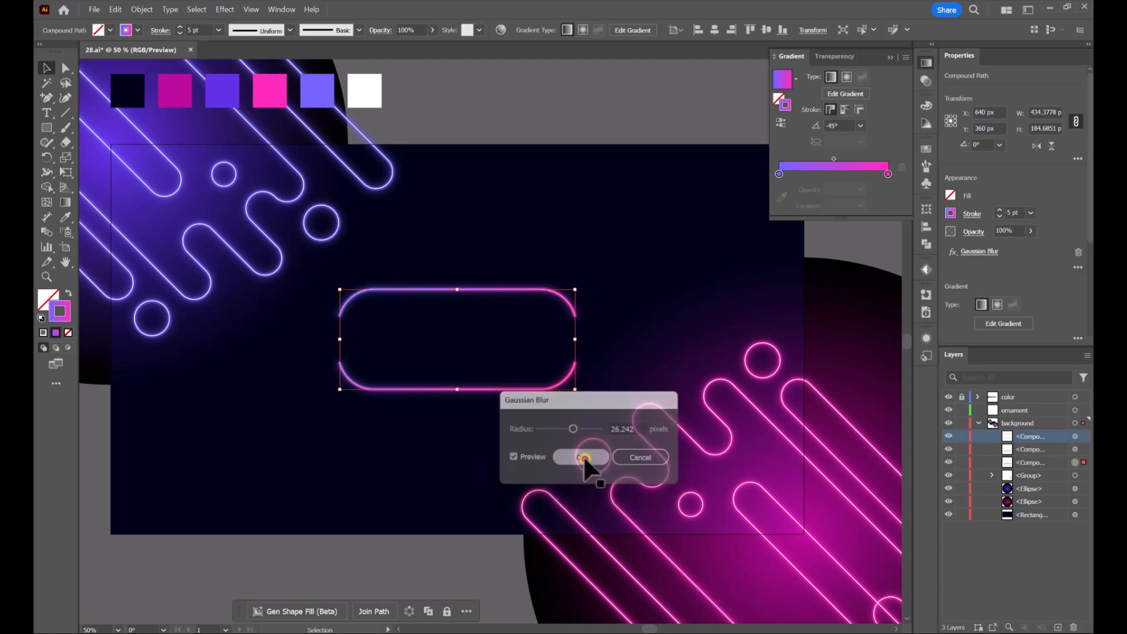
click(600, 126)
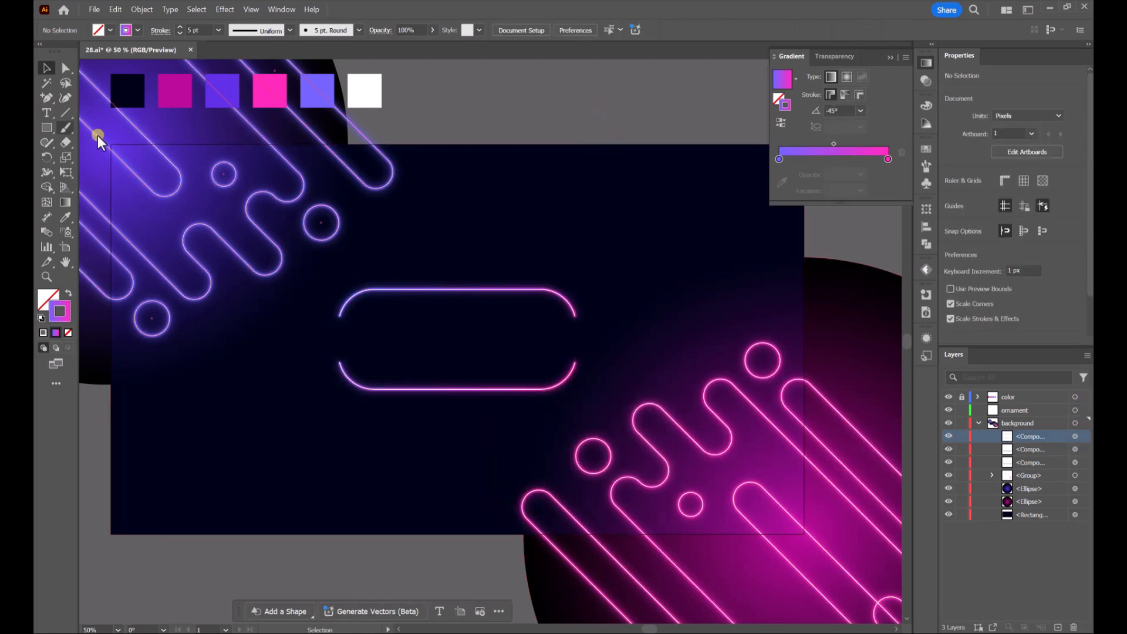
Paste a copy of the 1280 × 720 px dark background rectangle in place above all the artwork
scroll(546, 138, down, 2)
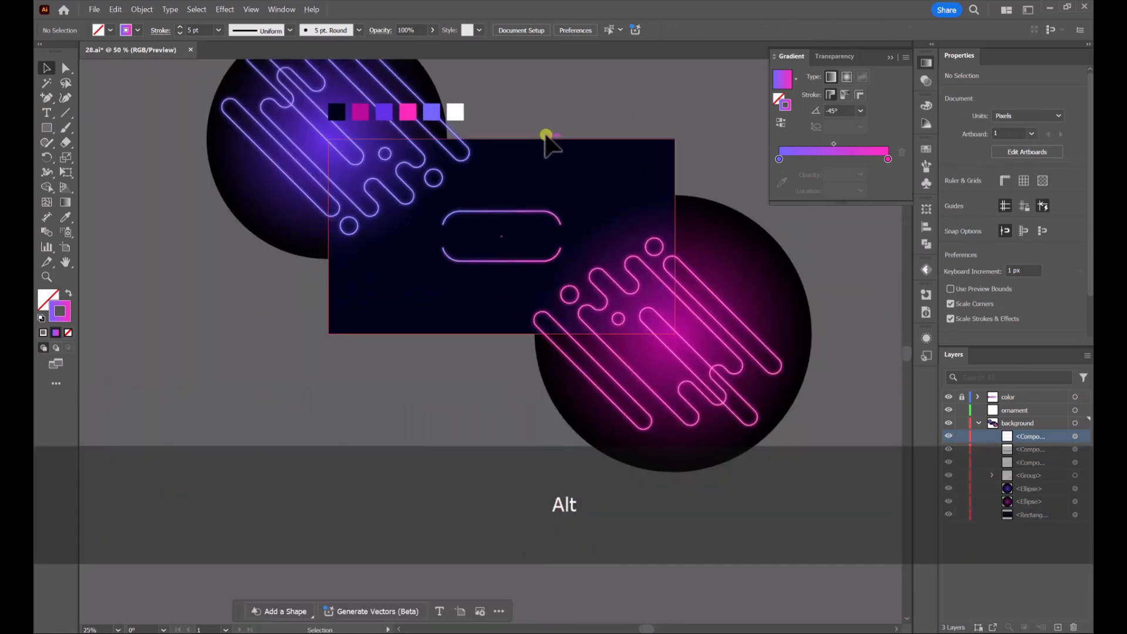
drag(547, 138, 512, 180)
click(520, 245)
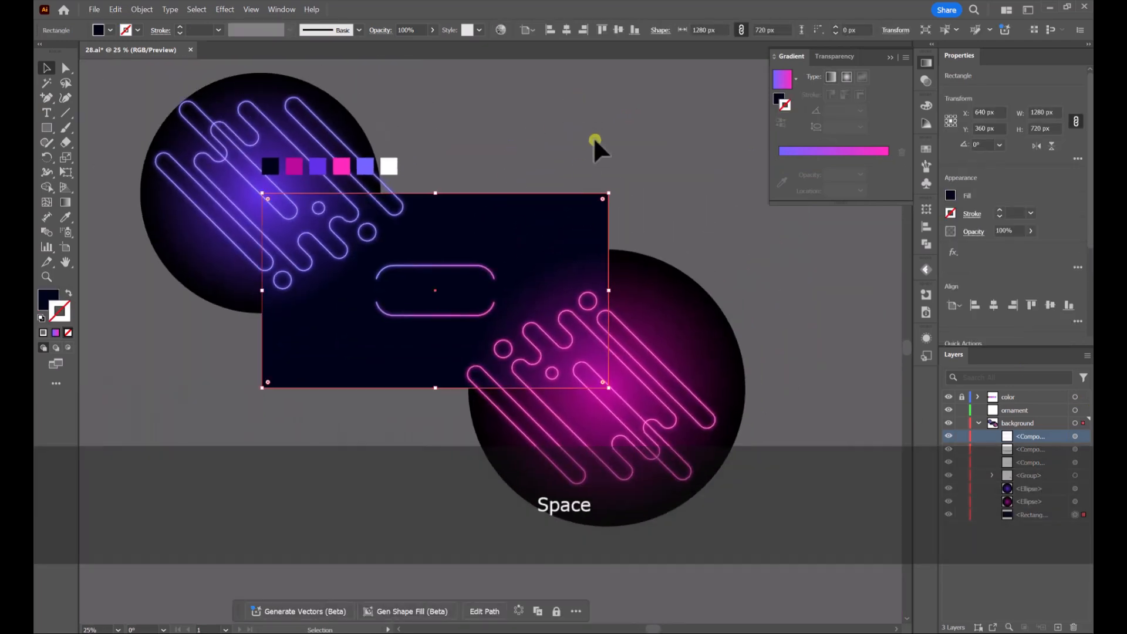
key(ctrl)
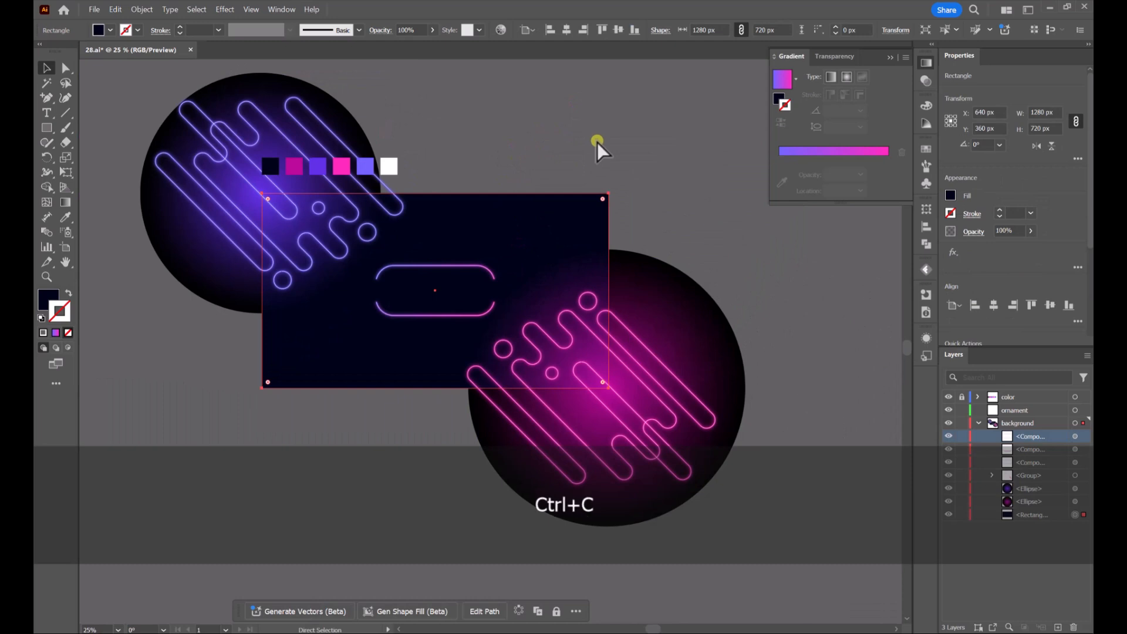
key(shift)
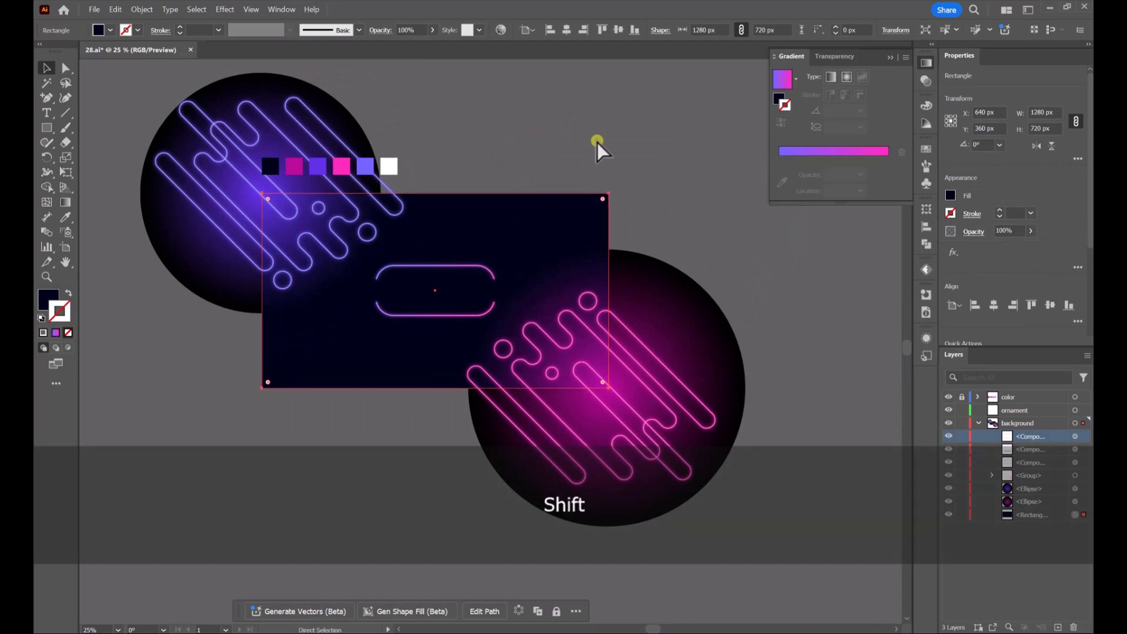
key(ctrl+shift+v)
drag(517, 262, 521, 304)
key(ctrl+z)
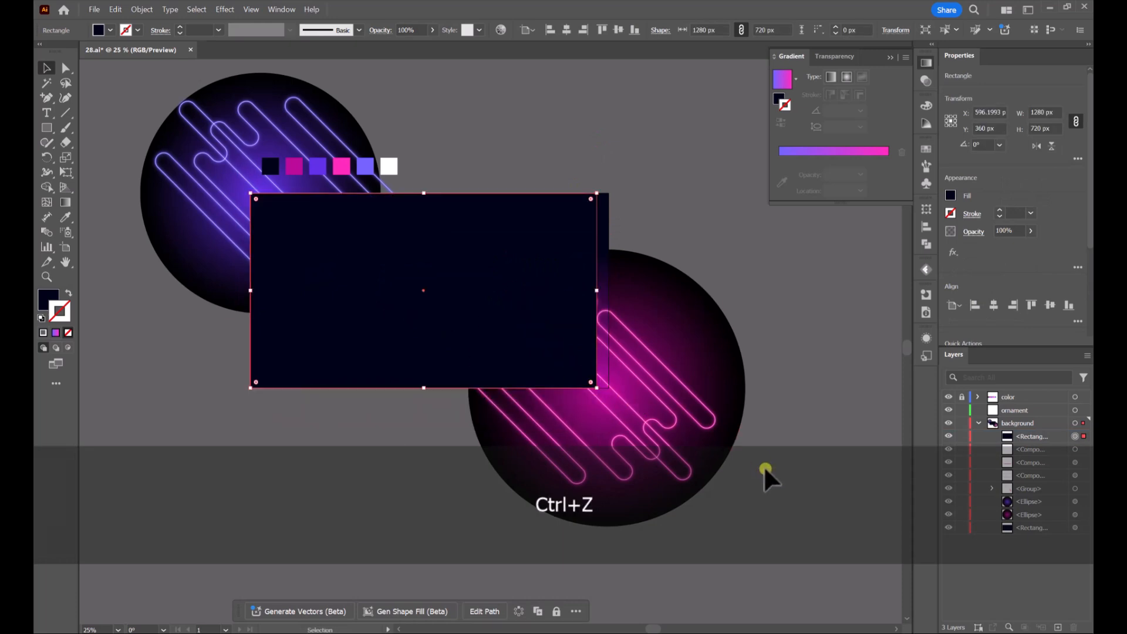
key(ctrl+z)
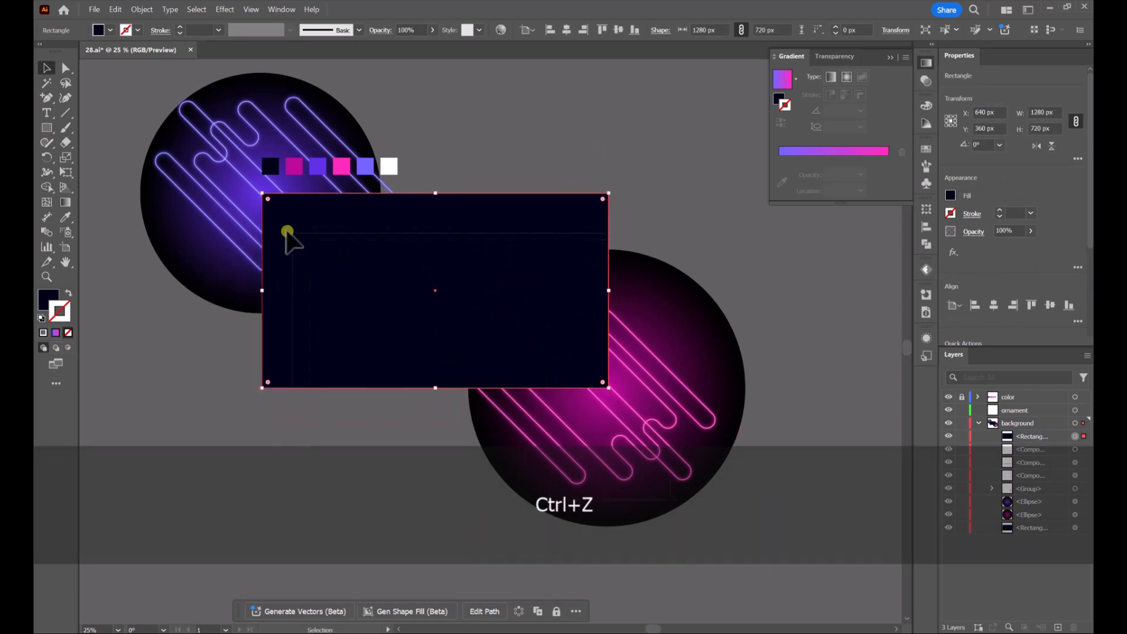
Make a clipping mask from all the artwork, using the topmost rectangle as the mask shape
key(ctrl+a)
right_click(464, 238)
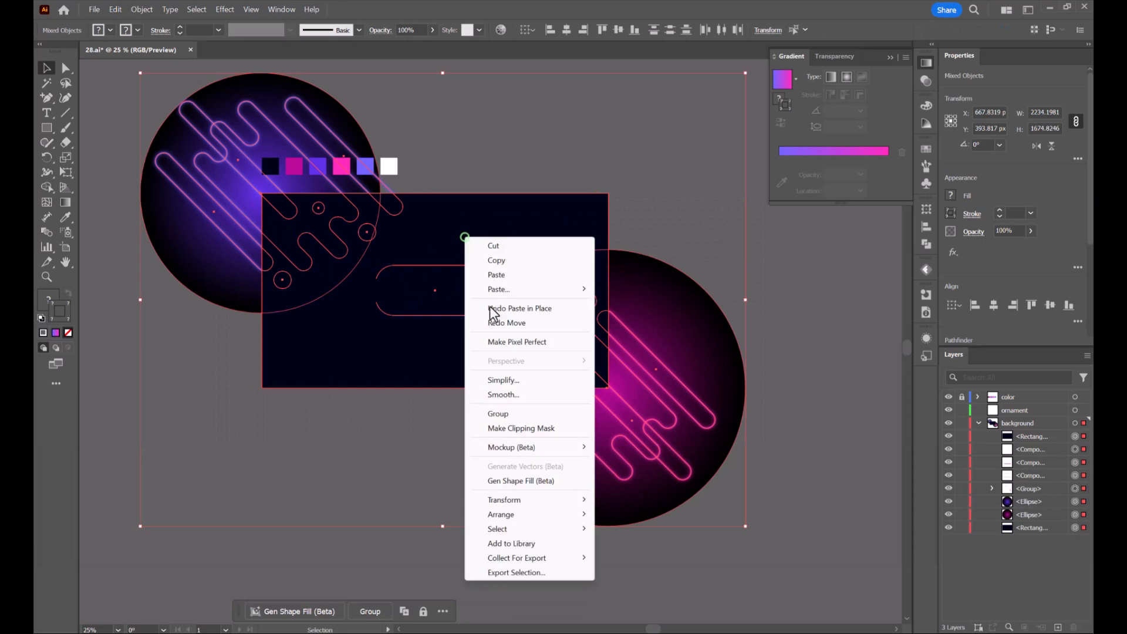
click(537, 428)
click(528, 126)
On the ornament layer, add the text ABSTRACT in Poppins Light inside the central frame
scroll(482, 197, up, 2)
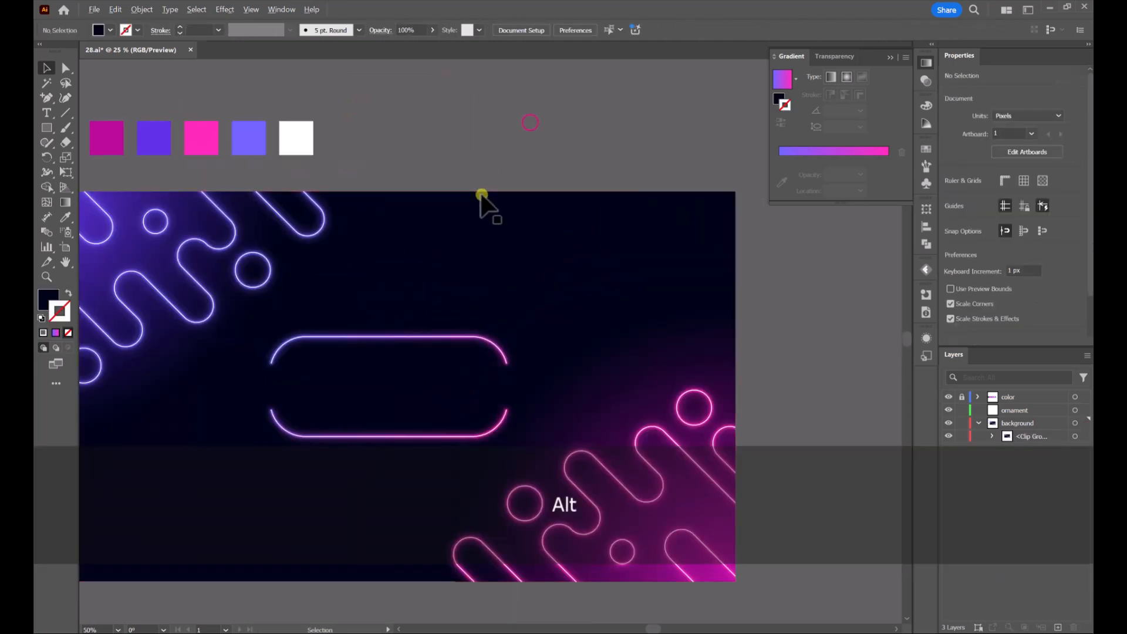
drag(413, 192, 457, 126)
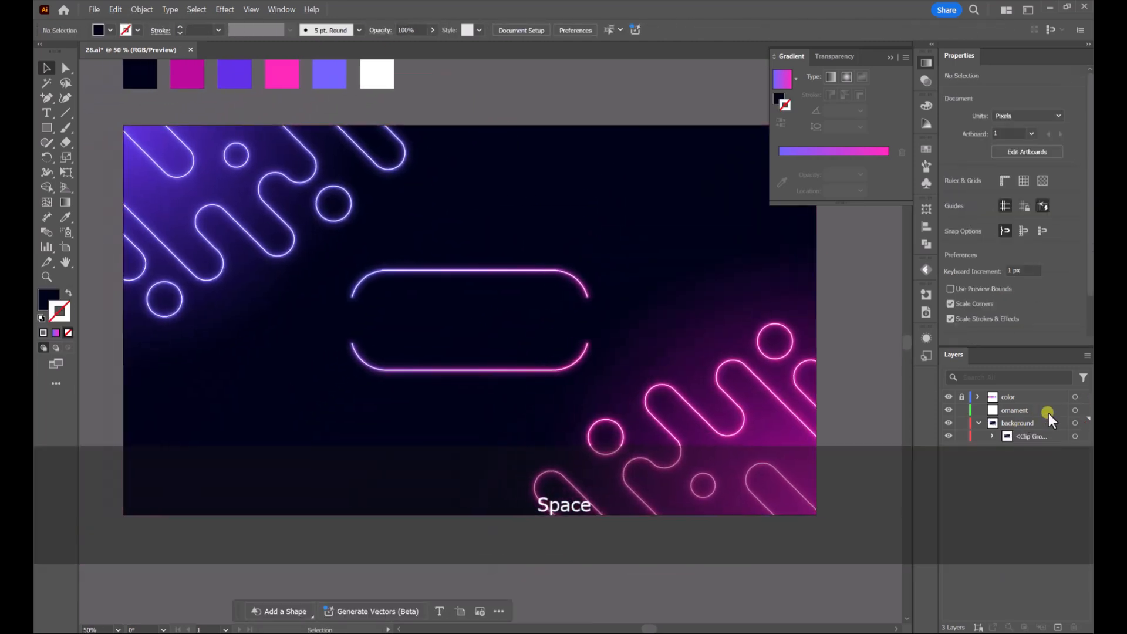
click(1010, 411)
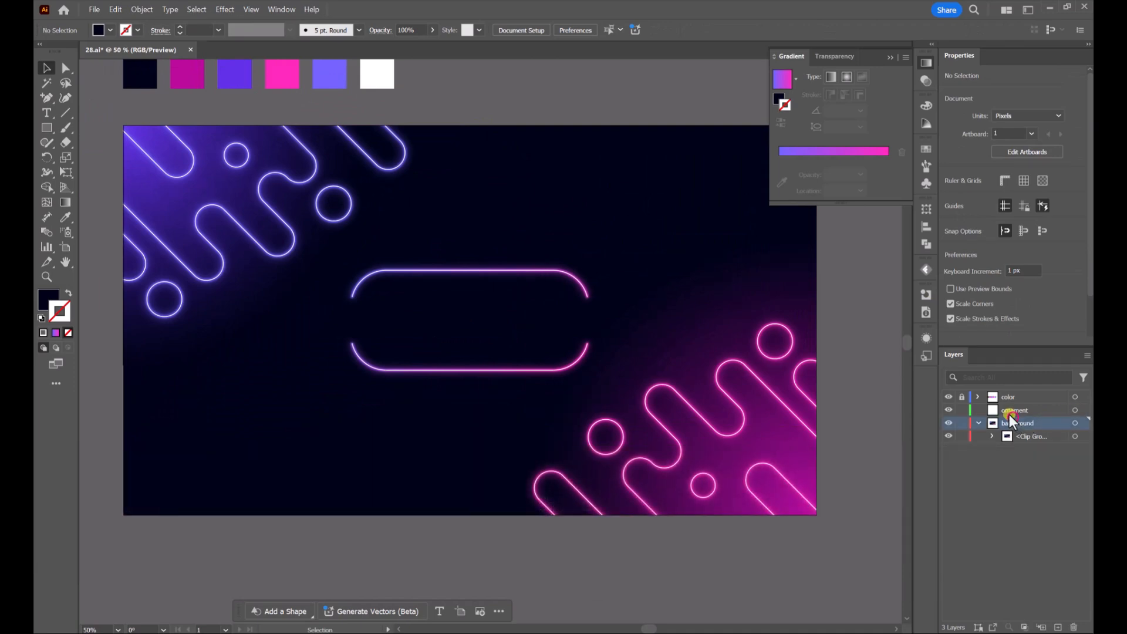
click(47, 113)
click(405, 311)
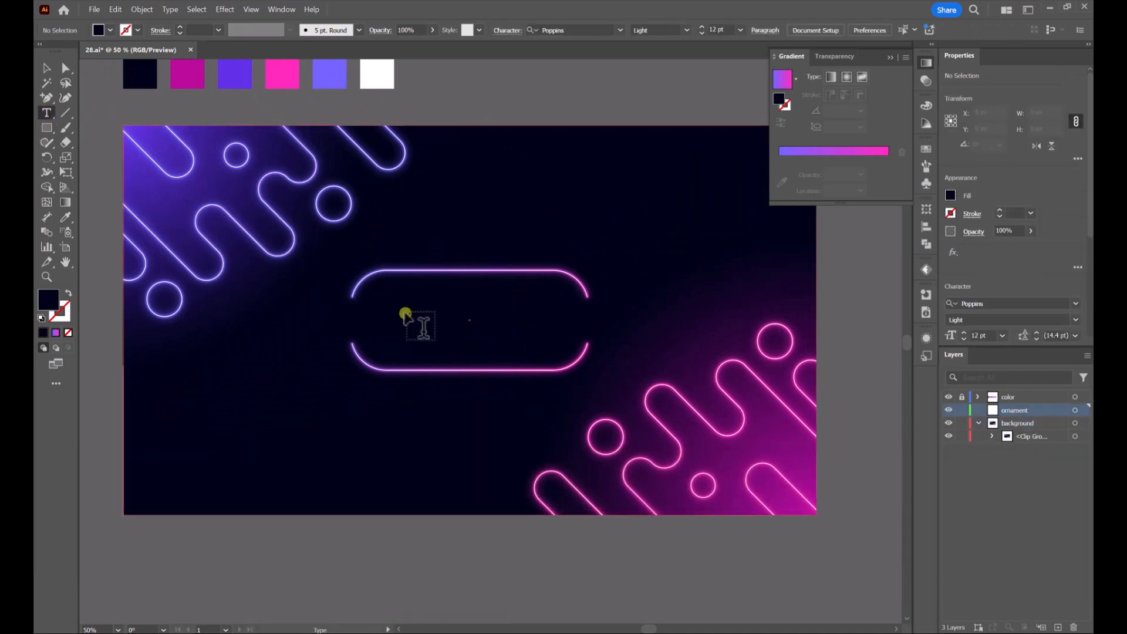
text(A)
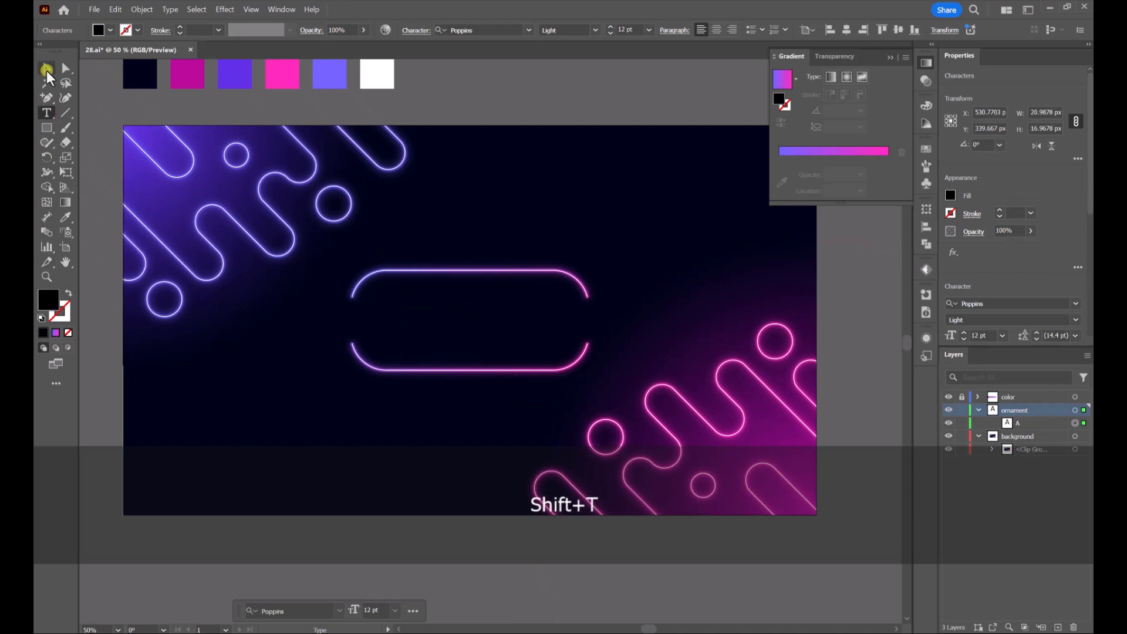
Enlarge the ABSTRACT text to about 40.7 pt inside the frame and fill it with white
click(47, 71)
drag(464, 315, 588, 392)
drag(536, 323, 514, 327)
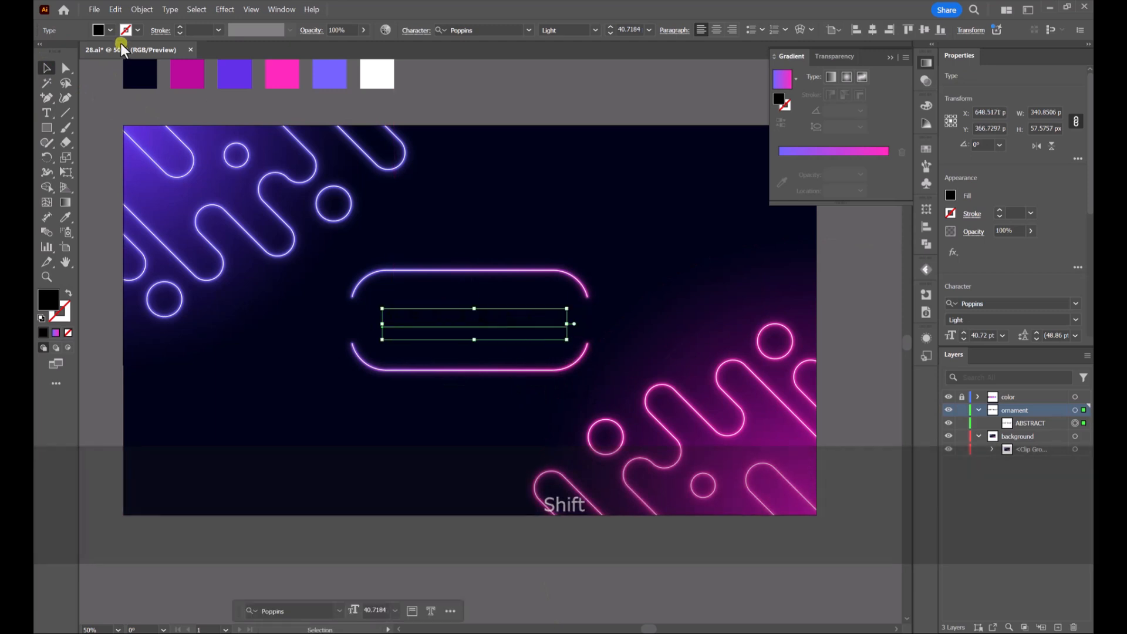
click(111, 31)
click(67, 77)
click(582, 83)
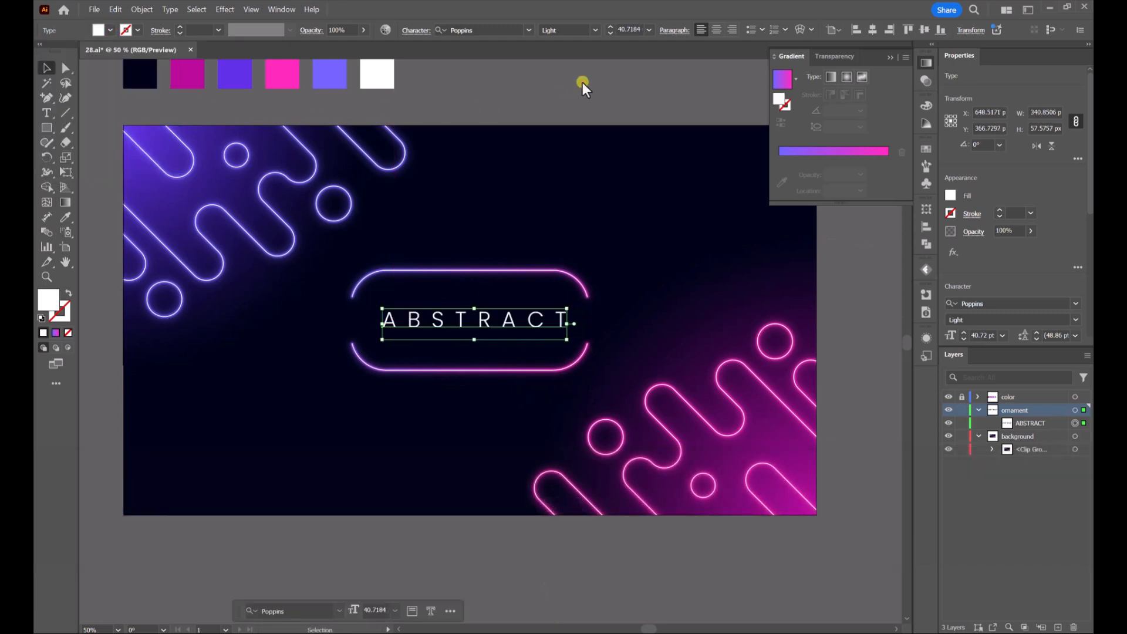
click(559, 197)
Duplicate the ABSTRACT text just below itself and change the copy to BACKGROUND at about 25.2 pt
drag(512, 319, 512, 336)
double_click(528, 352)
key(ctrl+a)
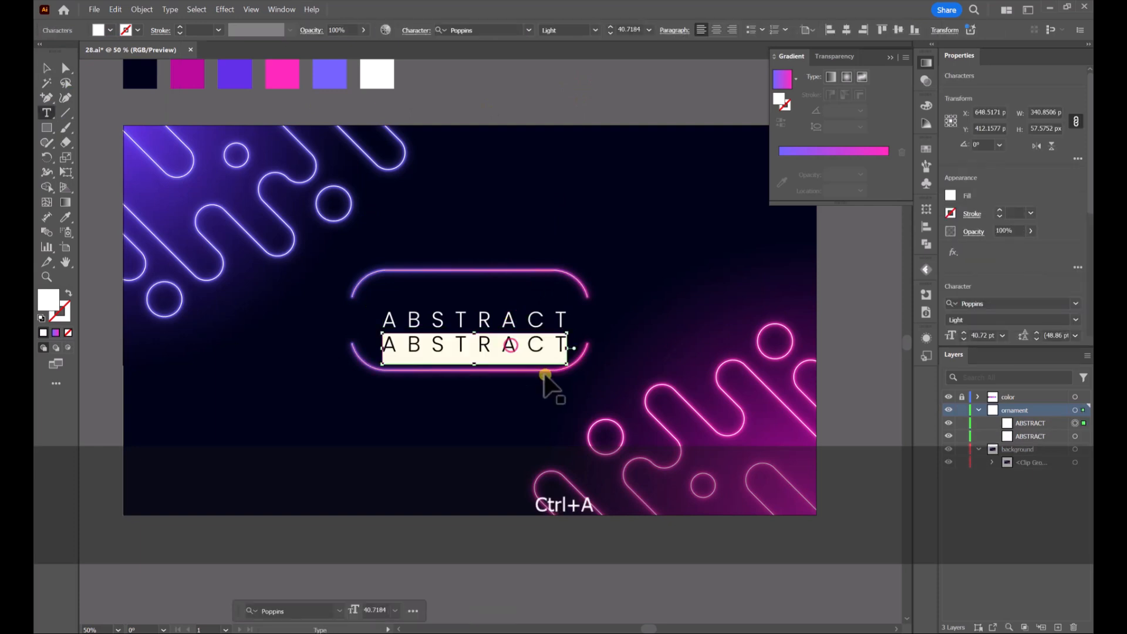
text(BACKGROUND)
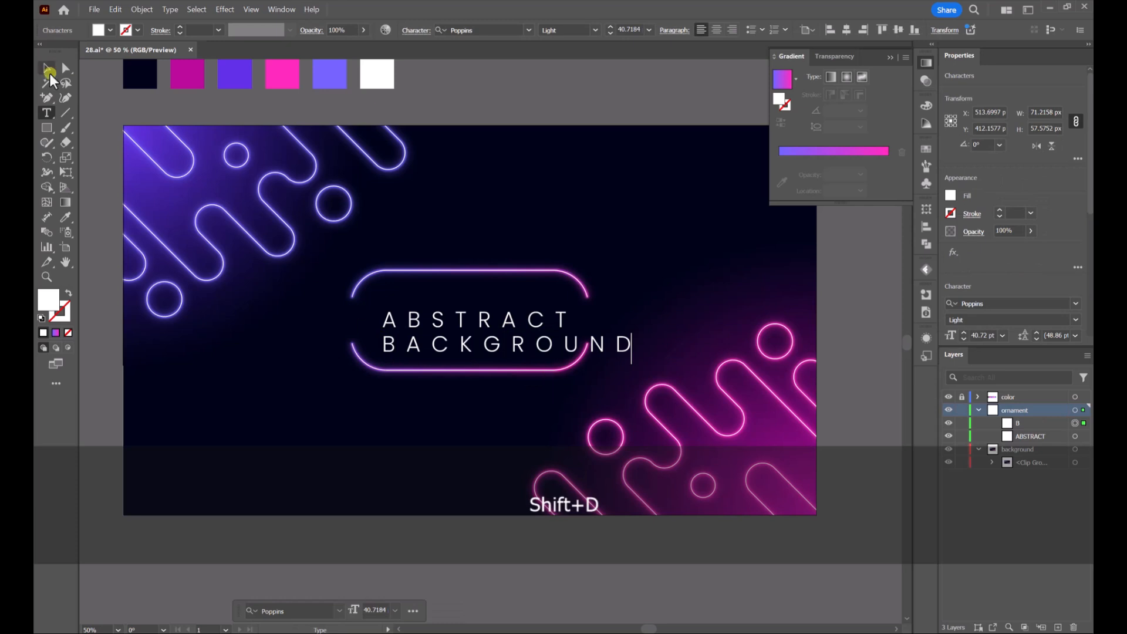
click(49, 73)
drag(631, 345, 544, 352)
Set the tracking of the ABSTRACT text to 50 and enlarge it proportionally to roughly the width of the BACKGROUND line
click(546, 320)
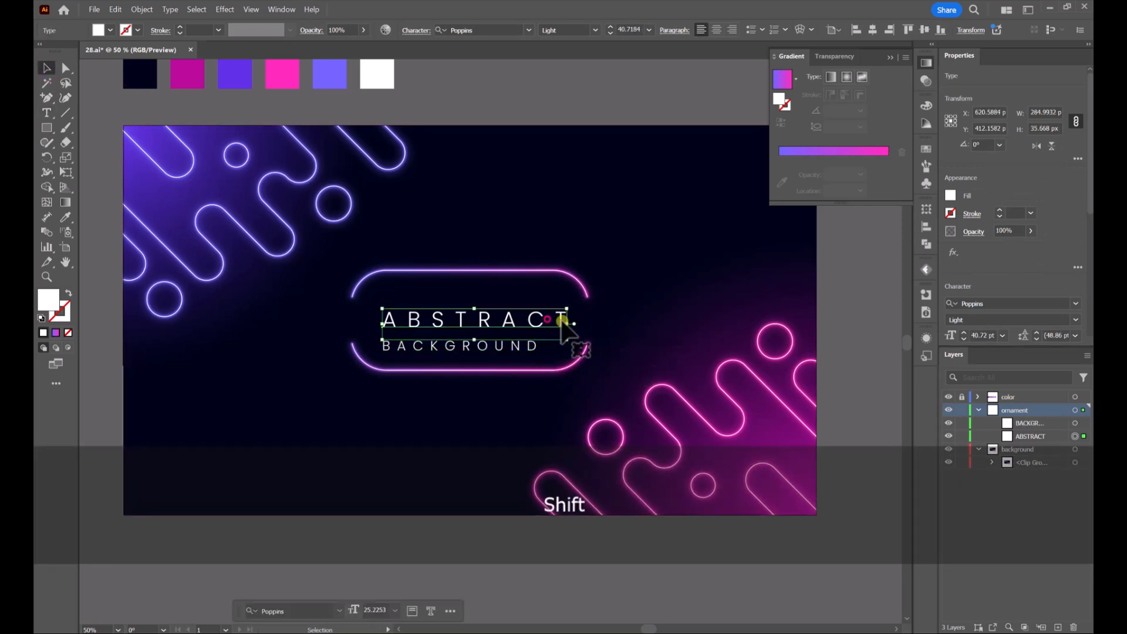
scroll(1002, 261, down, 2)
scroll(1045, 215, down, 2)
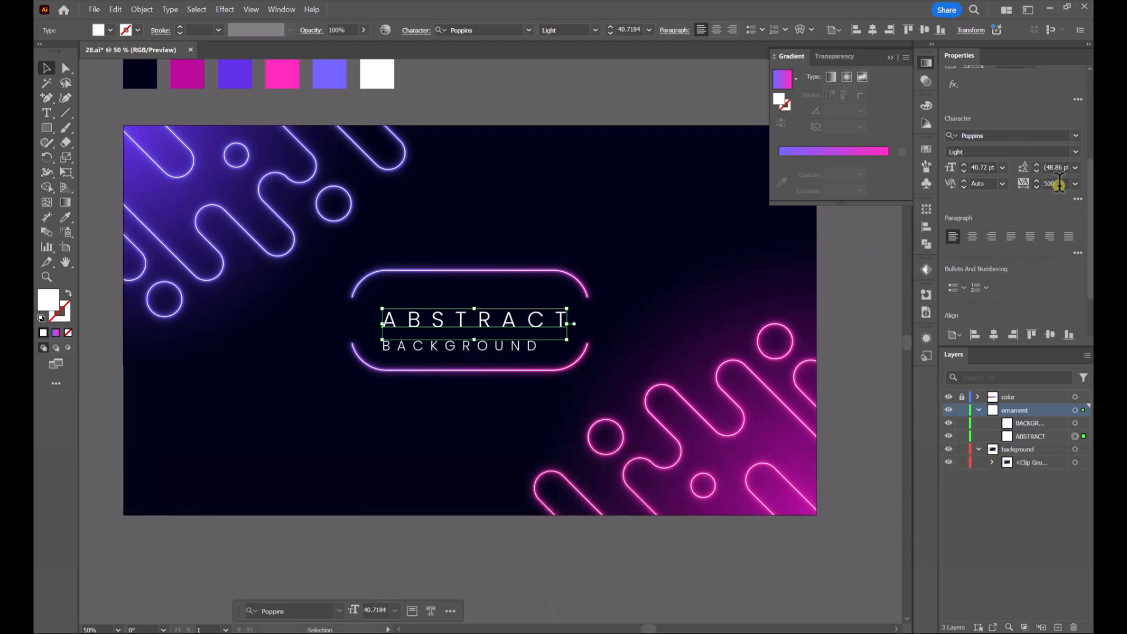
text(50)
key(Return)
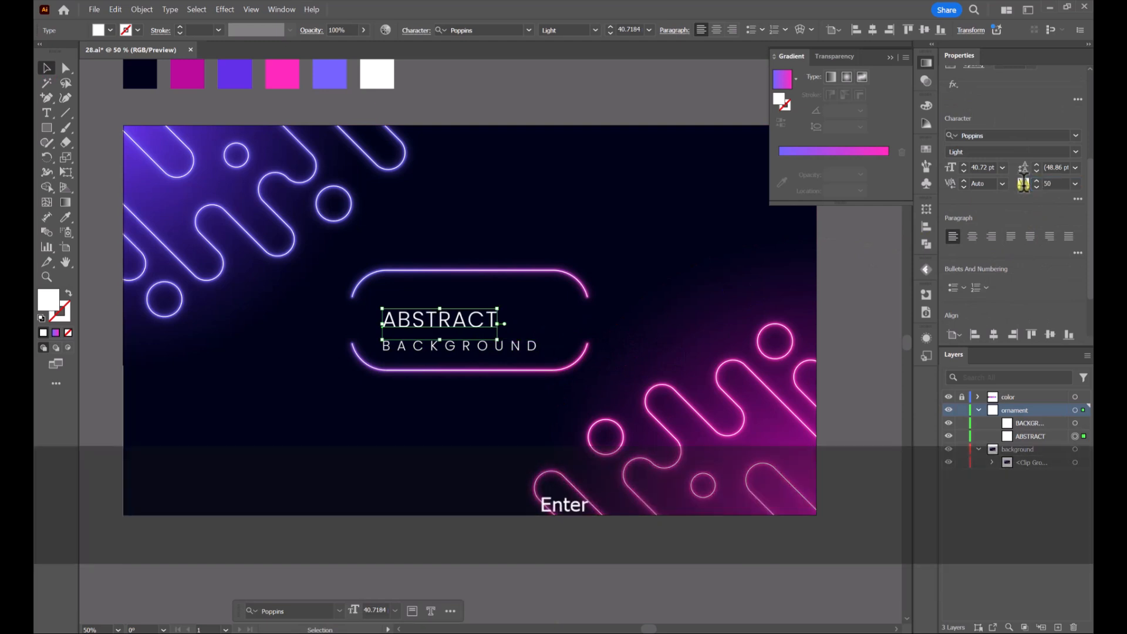
drag(499, 324, 546, 325)
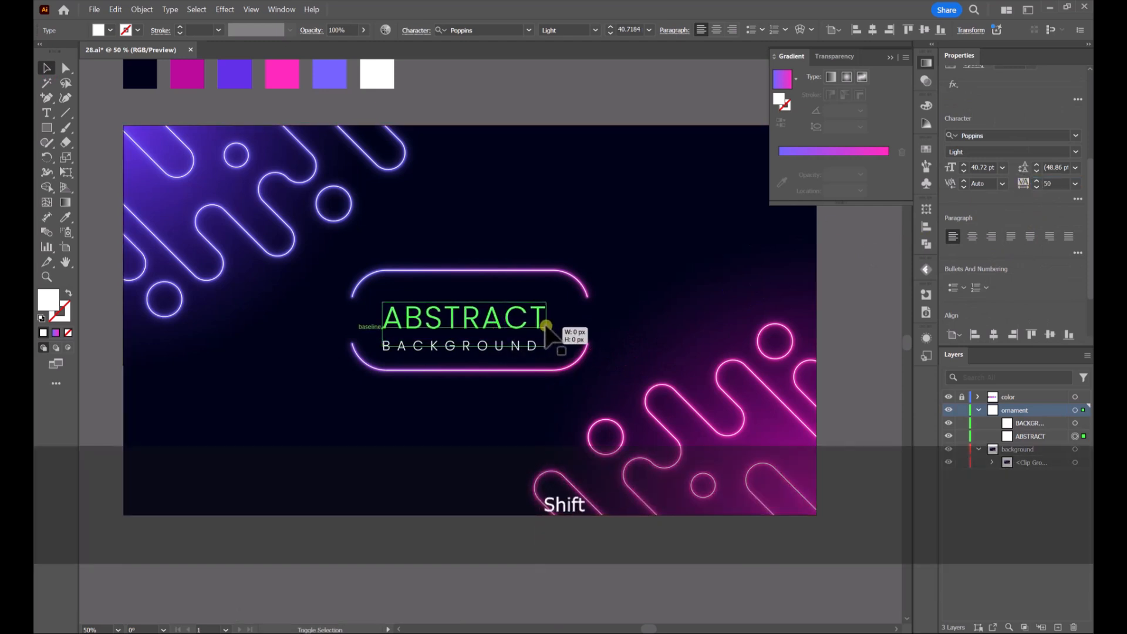
Align the ABSTRACT and BACKGROUND texts to each other by their horizontal centers
shift+click(526, 346)
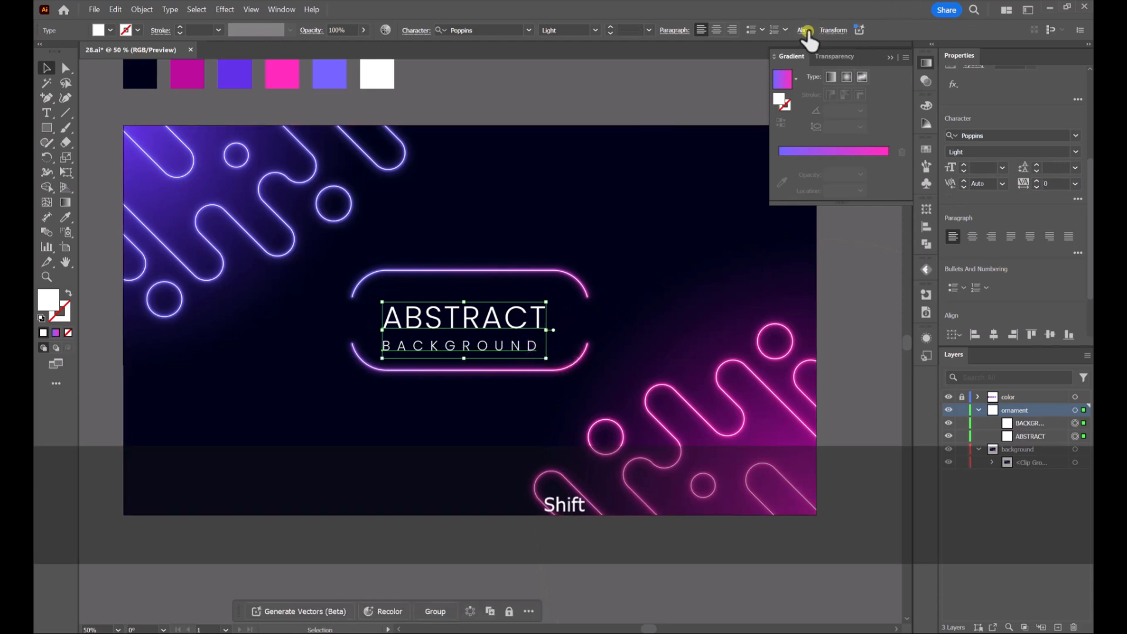
click(804, 31)
click(697, 68)
click(609, 92)
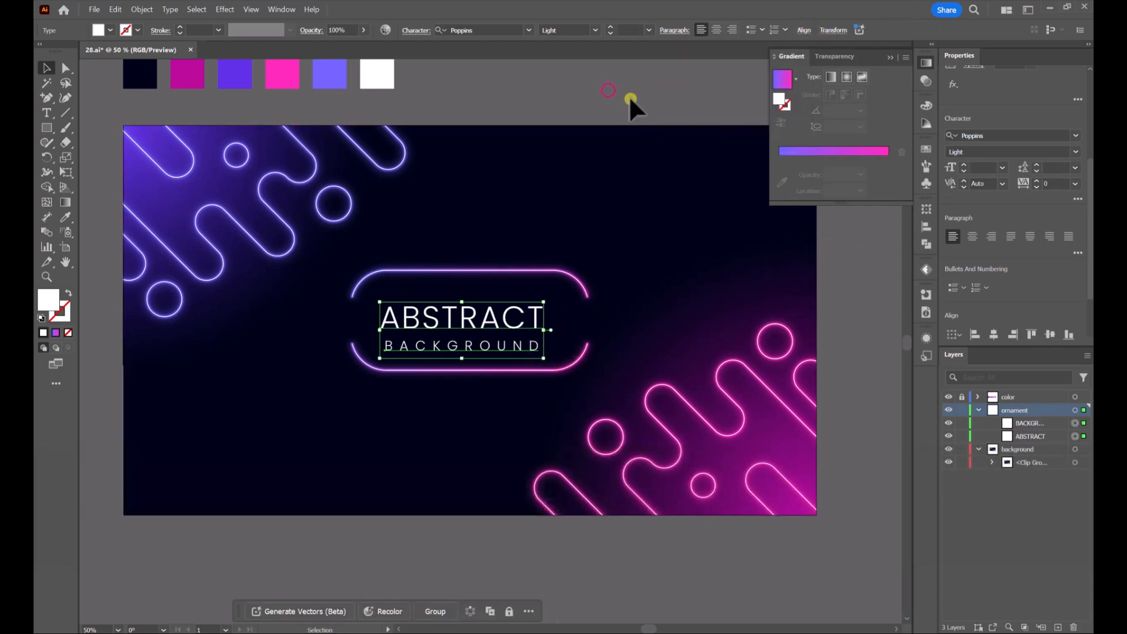
click(630, 99)
Expand the ABSTRACT and BACKGROUND texts into outlines with Object and Fill enabled
click(516, 326)
shift+click(517, 351)
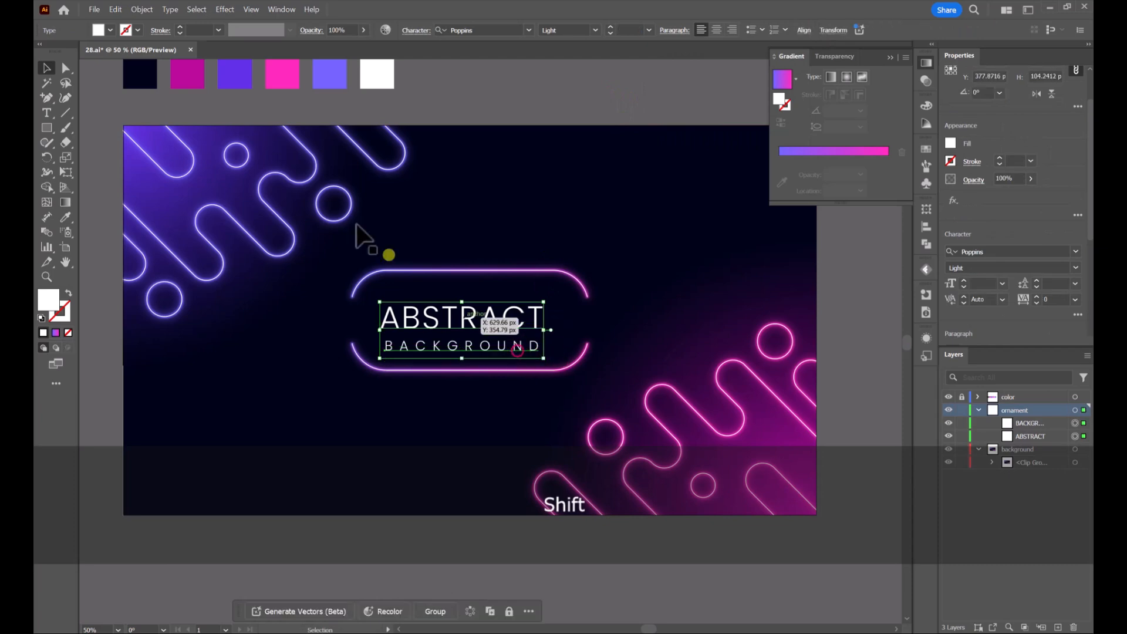
click(141, 10)
click(161, 158)
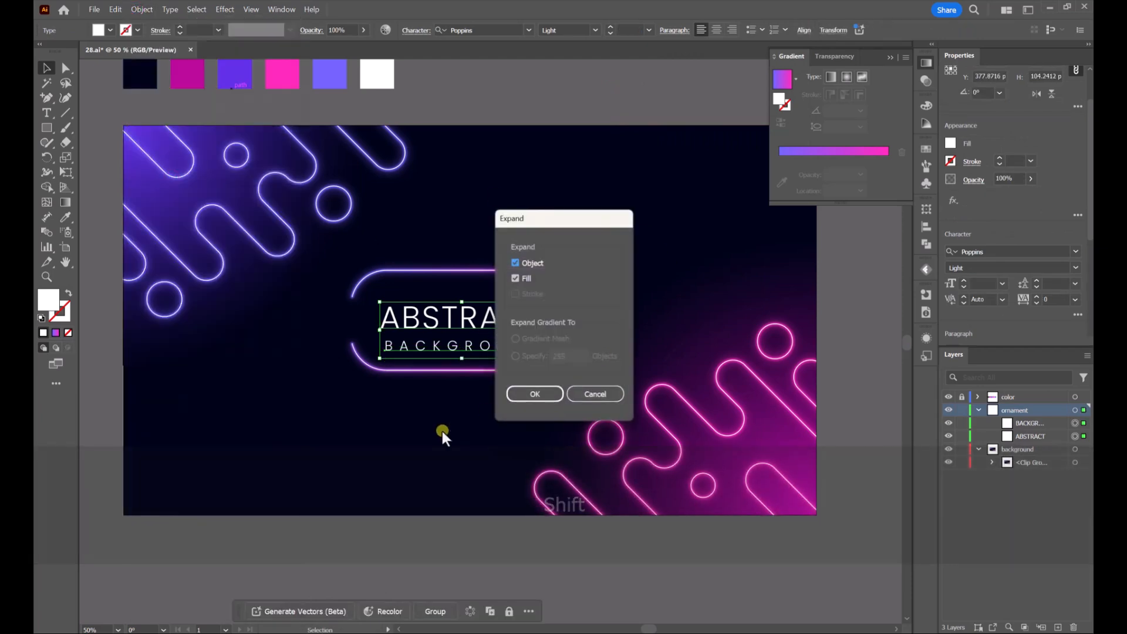
click(535, 394)
click(621, 107)
Move the BACKGROUND outlines slightly up toward ABSTRACT and group the two words
scroll(496, 355, up, 2)
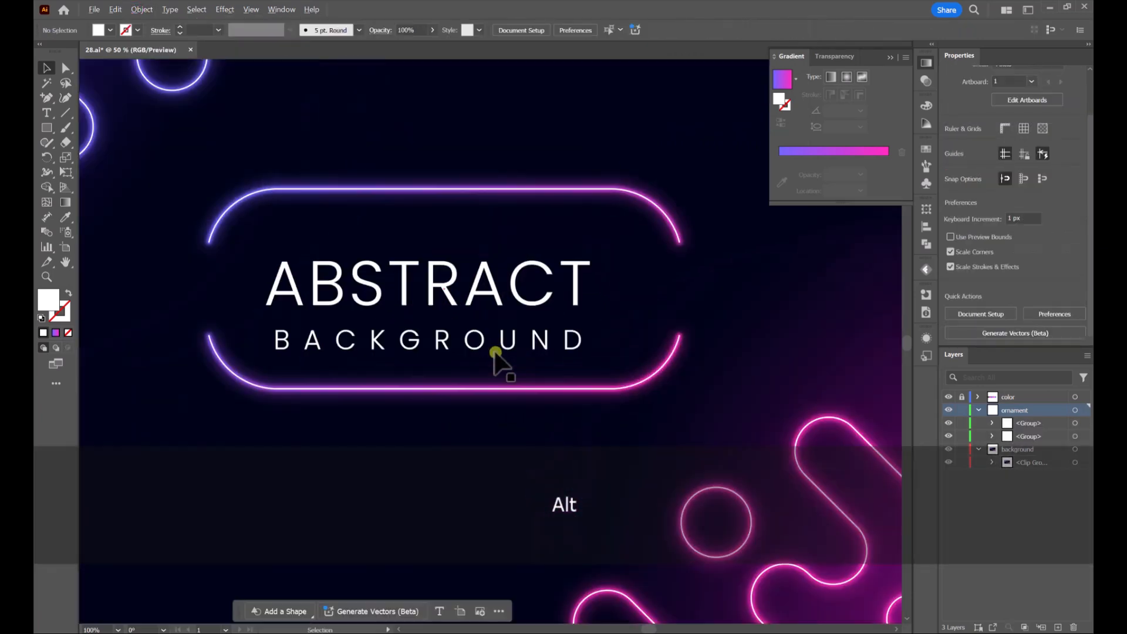
drag(498, 352, 508, 346)
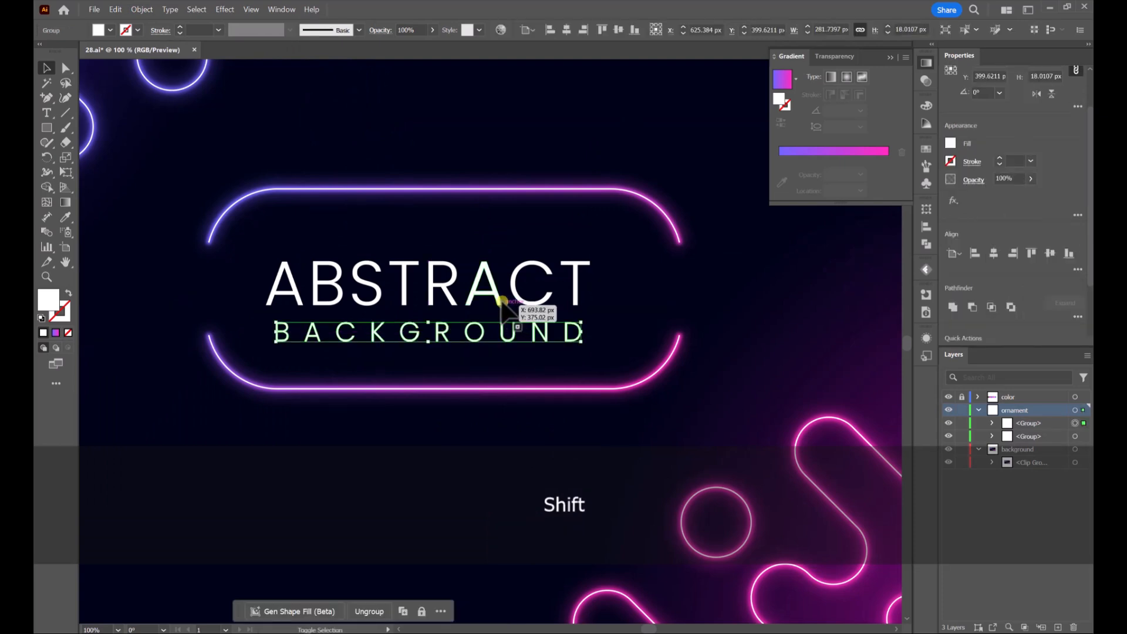
scroll(500, 302, down, 2)
shift+click(464, 285)
right_click(485, 273)
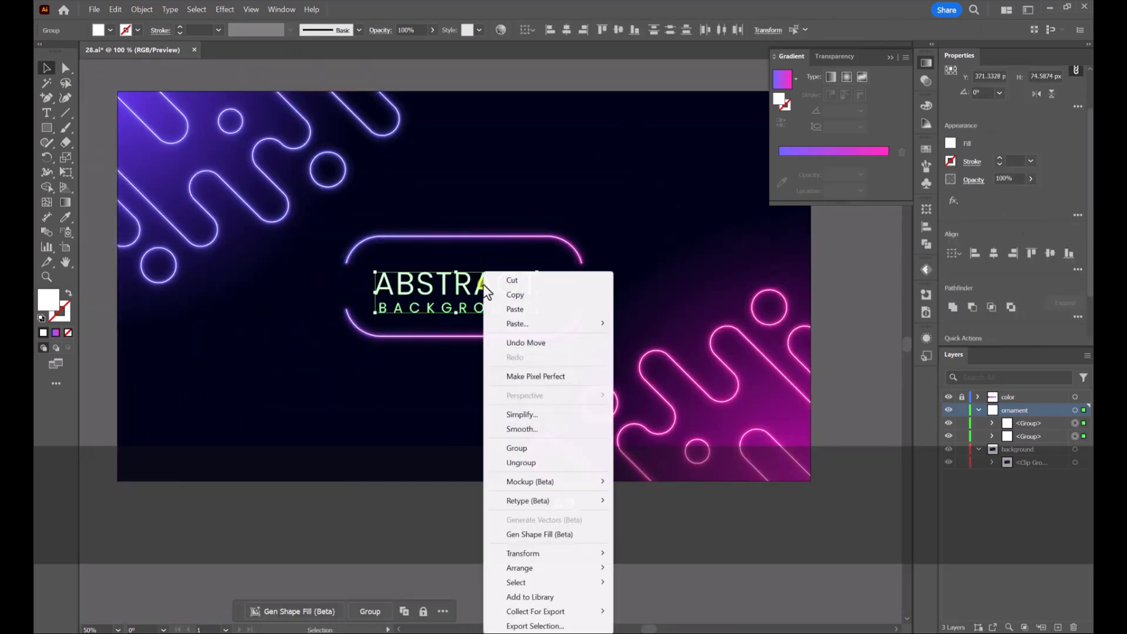
click(524, 449)
Center the title group vertically and horizontally on the artboard
click(583, 31)
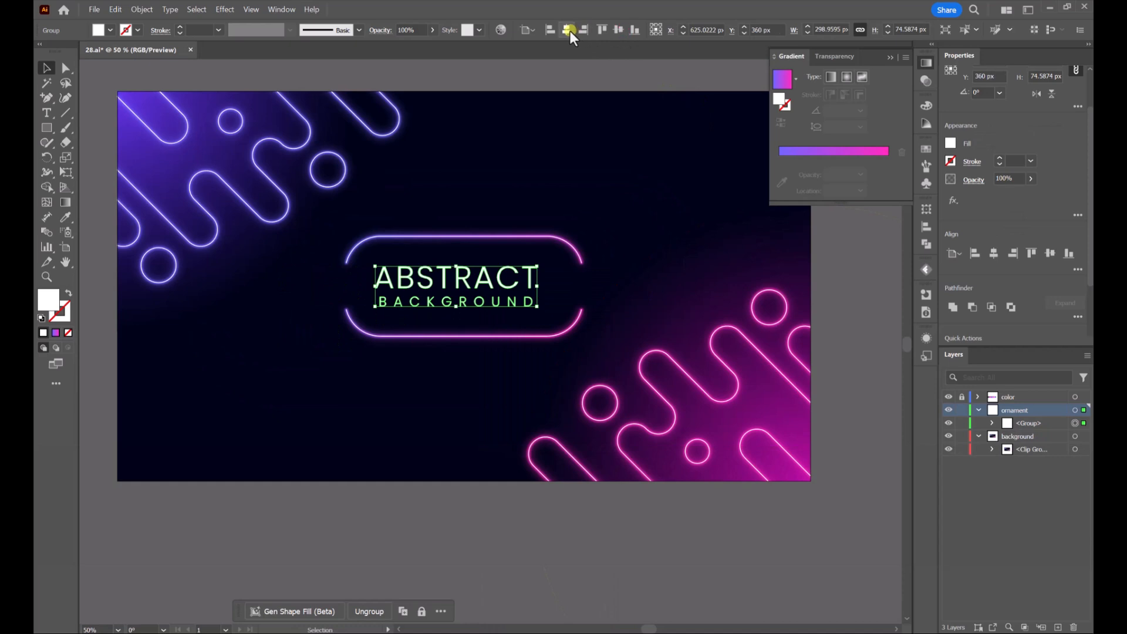
click(569, 31)
click(598, 85)
Scale the title group down proportionally around its center to leave more space inside the neon frame
key(space)
drag(542, 250, 528, 315)
click(536, 310)
click(585, 97)
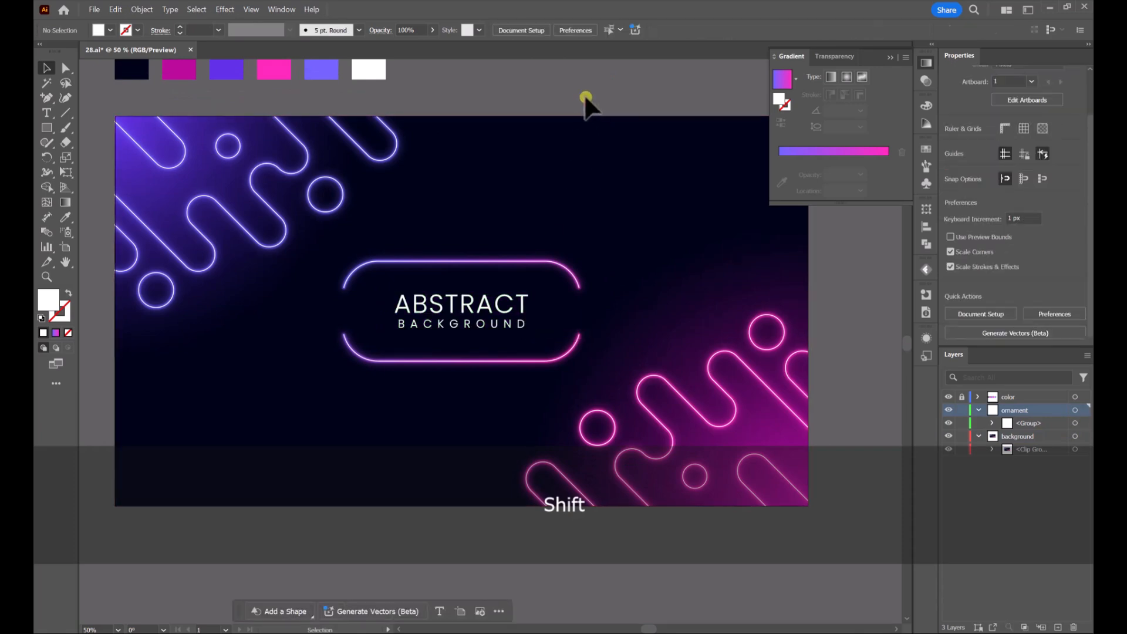
Show the finished artwork in Presentation Mode
click(251, 10)
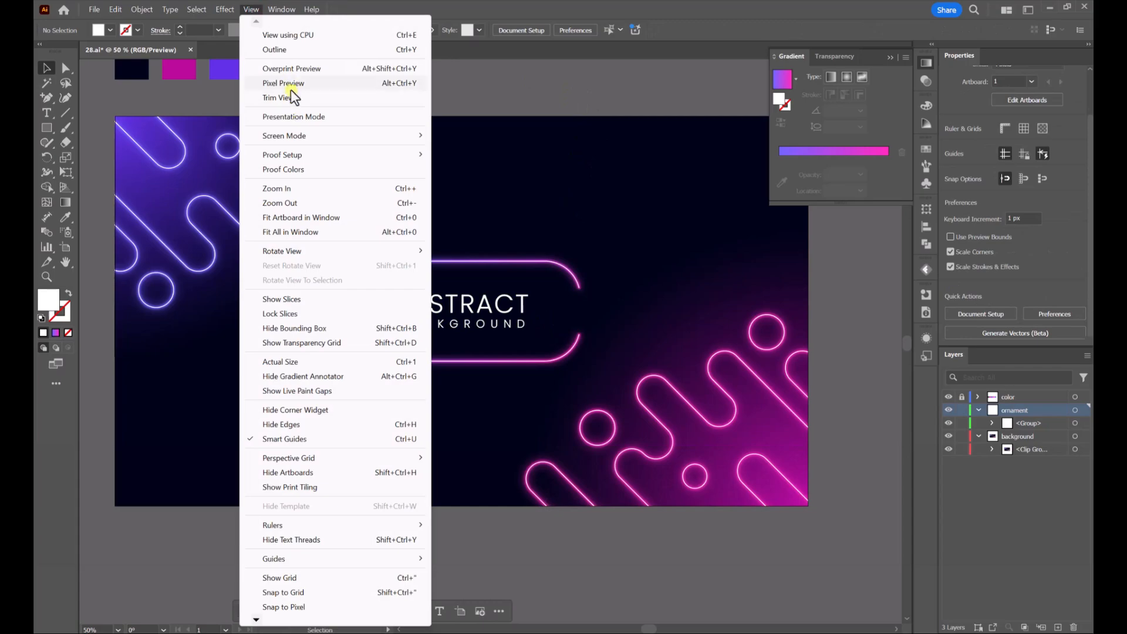
click(306, 118)
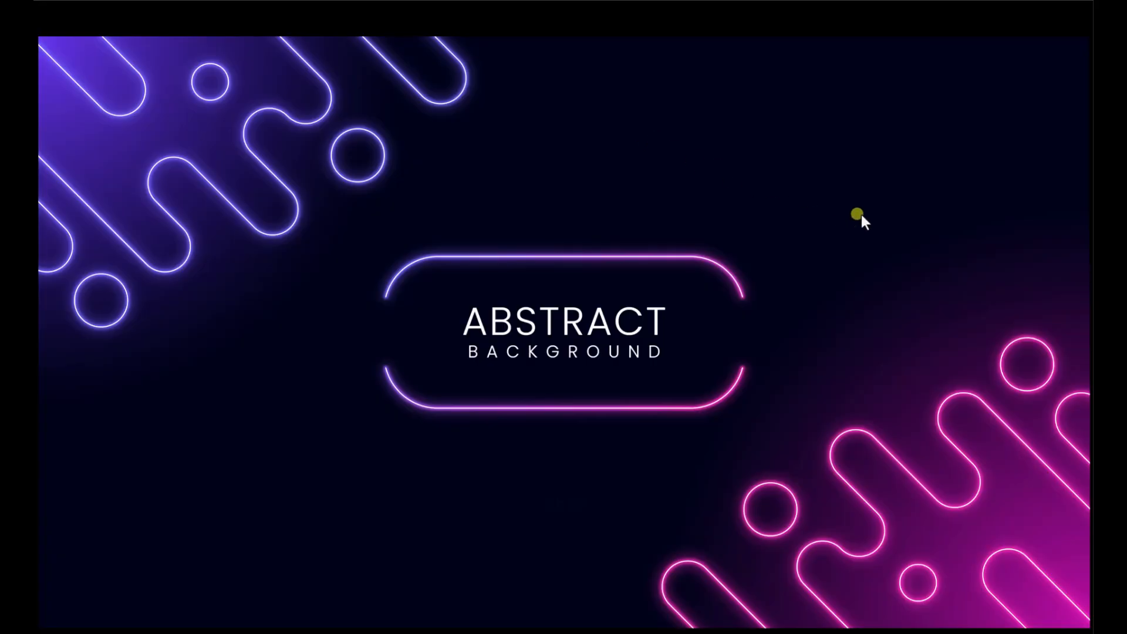